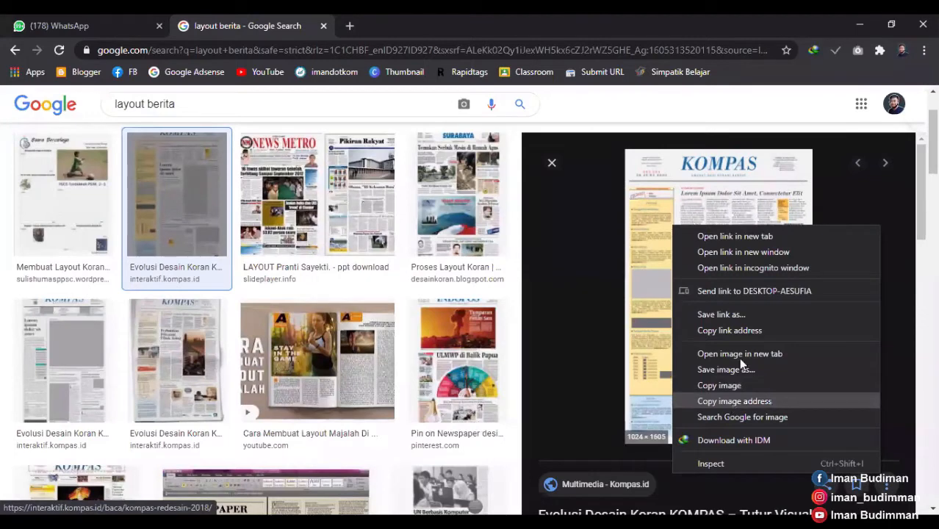
- Open the previewed KOMPAS layout image in a new browser tab and enlarge it to full size
left_click(664, 321)
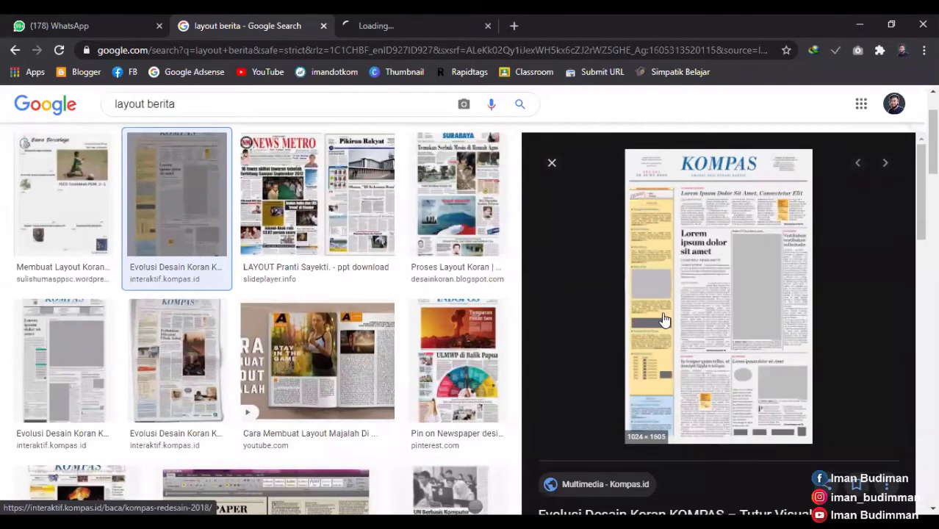
left_click(401, 26)
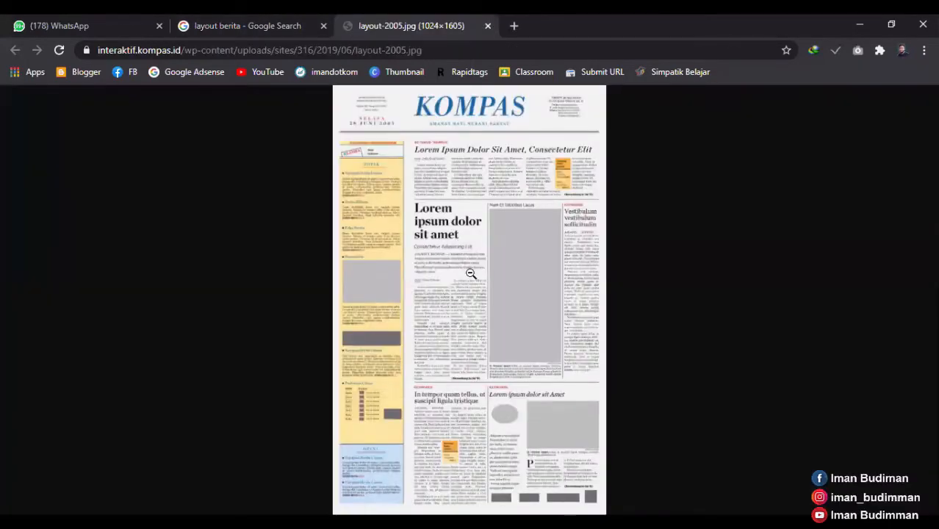
left_click(471, 274)
scroll(376, 245, "up", 1)
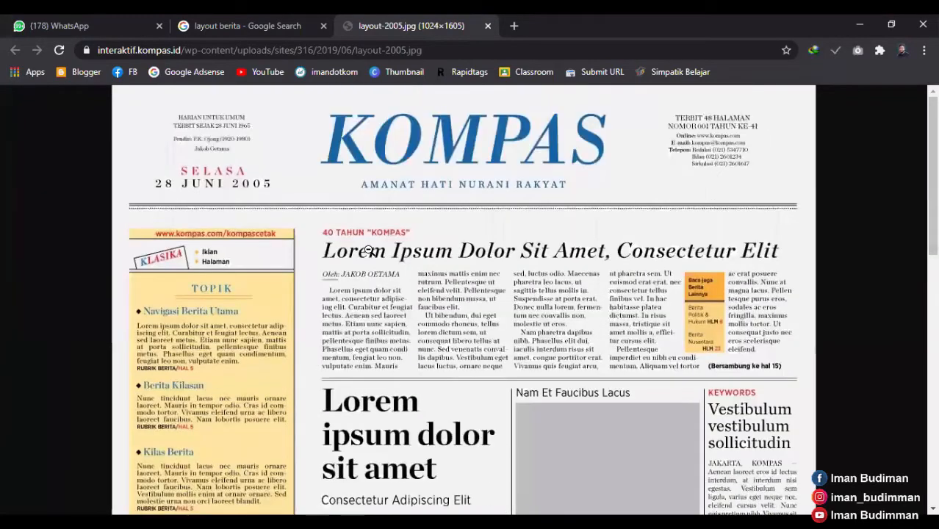
- Examine the KOMPAS front-page layout from masthead and sidebar through the columns, photo areas and lower articles
scroll(368, 252, "down", 2)
scroll(476, 305, "down", 1)
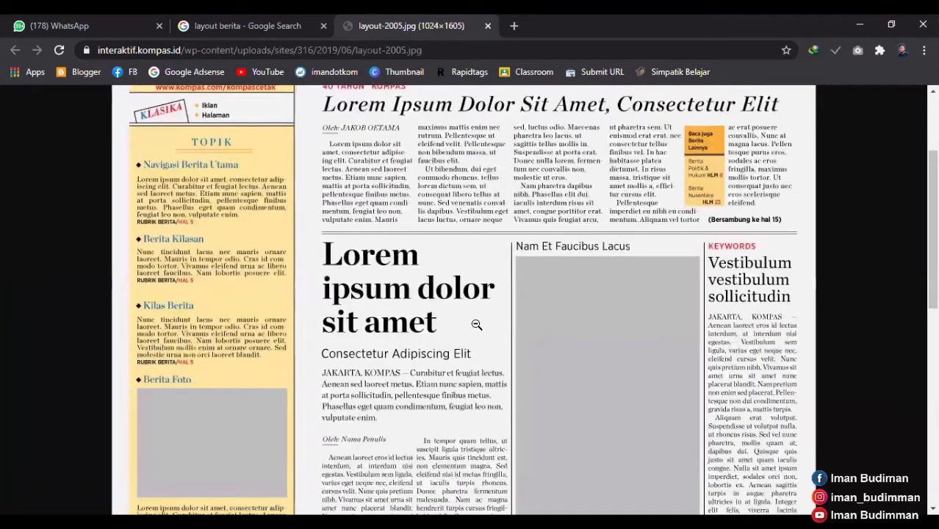
scroll(519, 344, "down", 2)
scroll(478, 307, "down", 2)
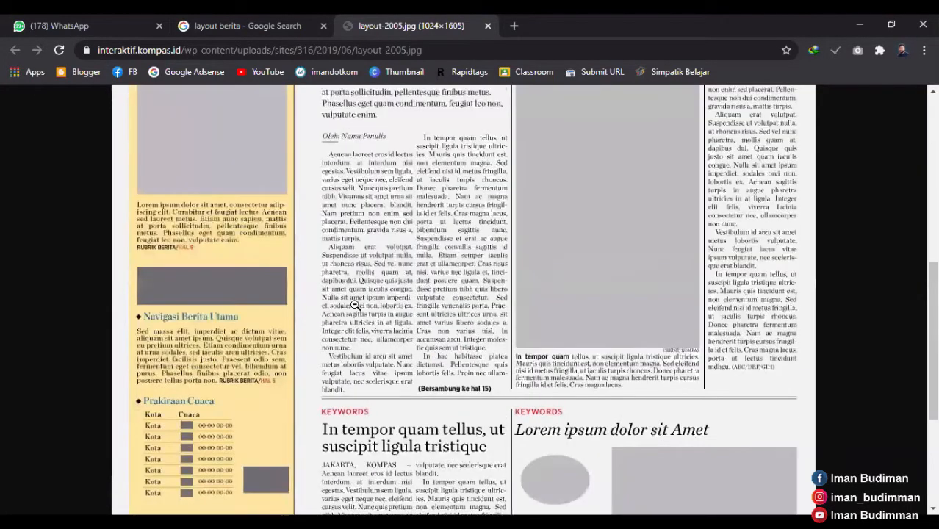
scroll(355, 305, "up", 6)
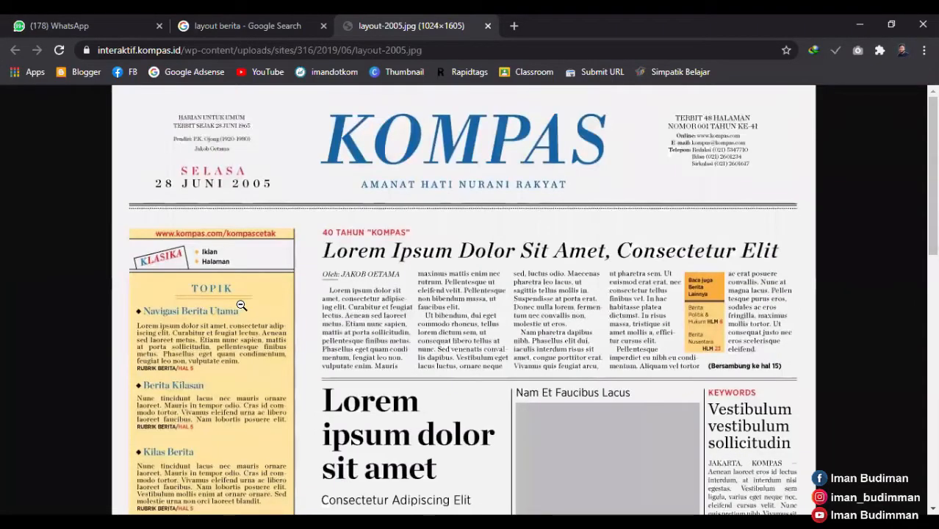
scroll(493, 297, "down", 4)
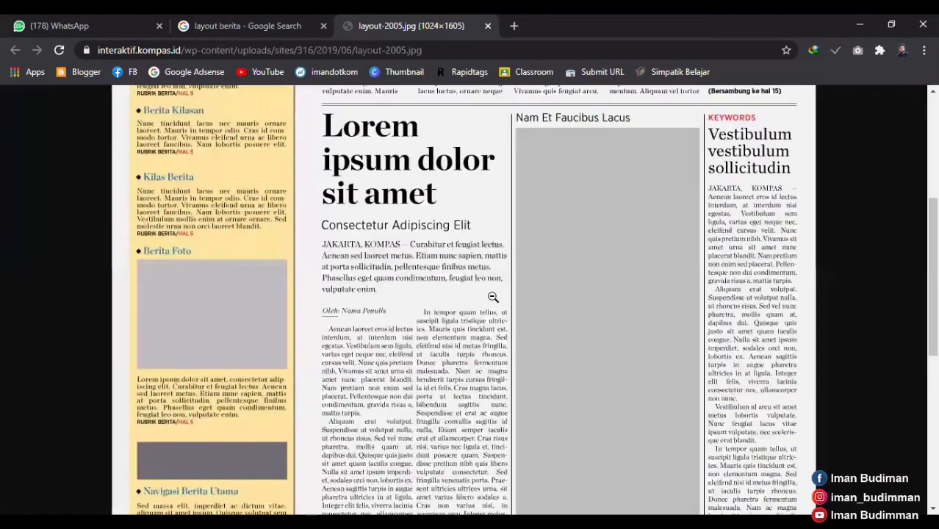
scroll(488, 298, "down", 5)
scroll(430, 284, "down", 1)
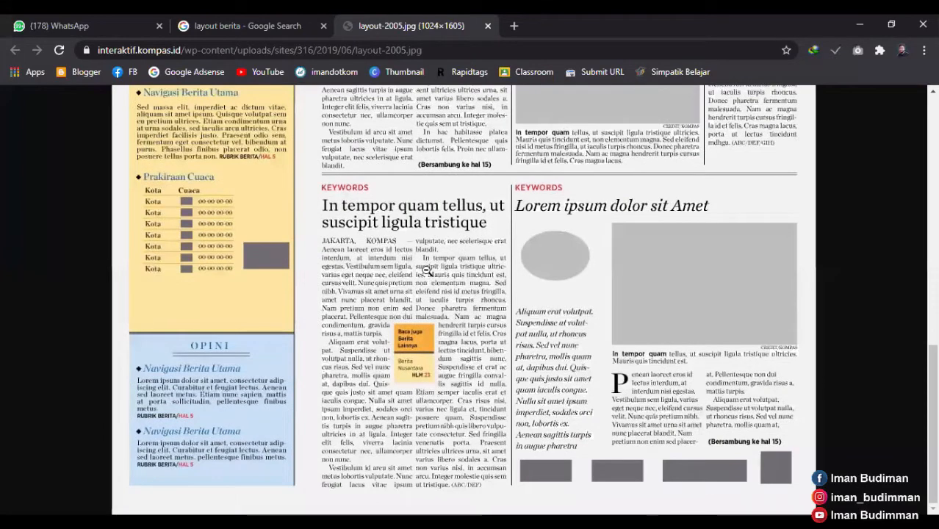
scroll(310, 311, "up", 5)
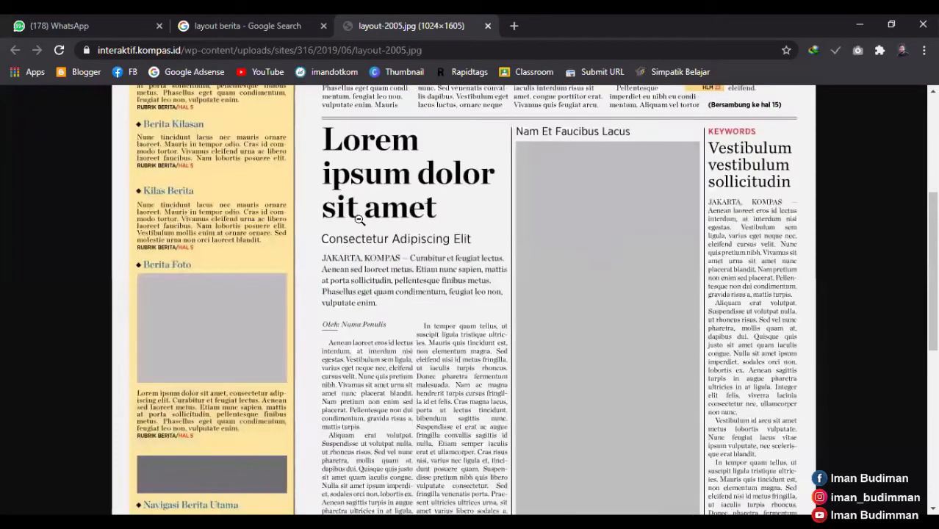
scroll(358, 219, "up", 3)
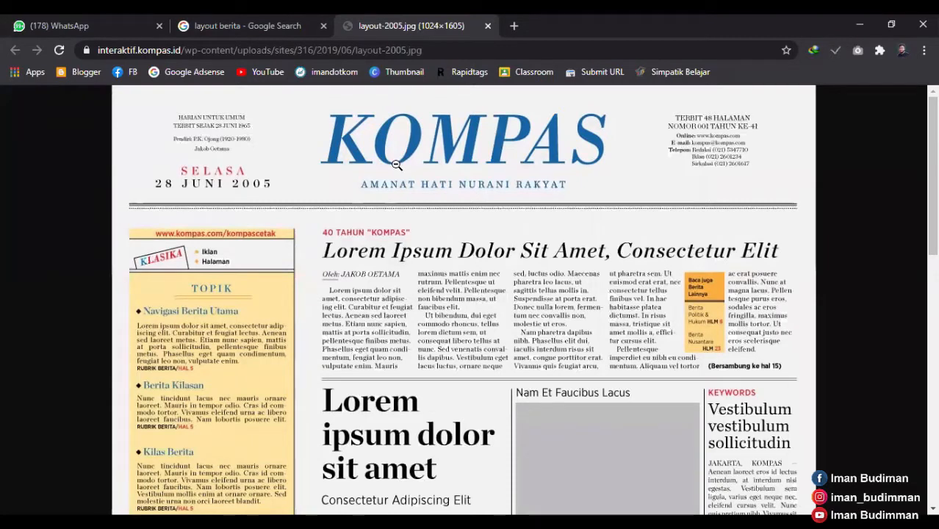
scroll(397, 166, "down", 3)
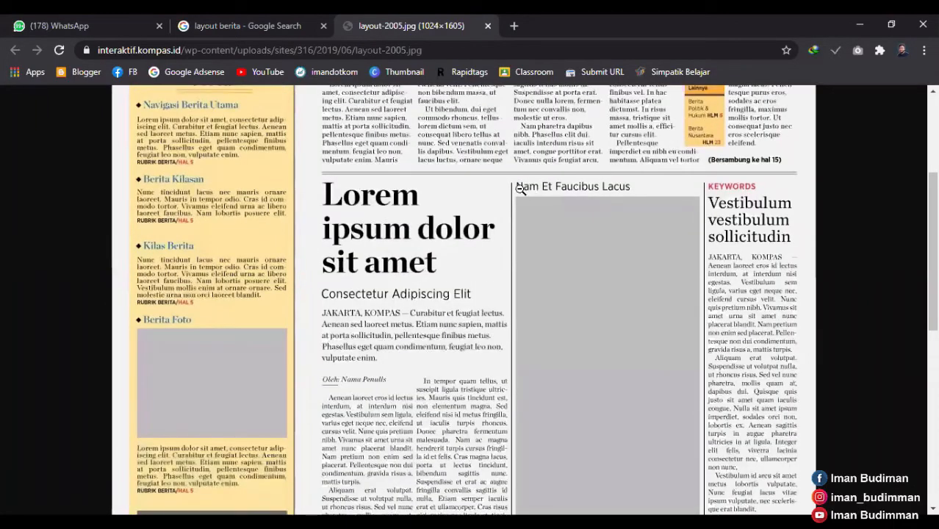
scroll(401, 177, "down", 3)
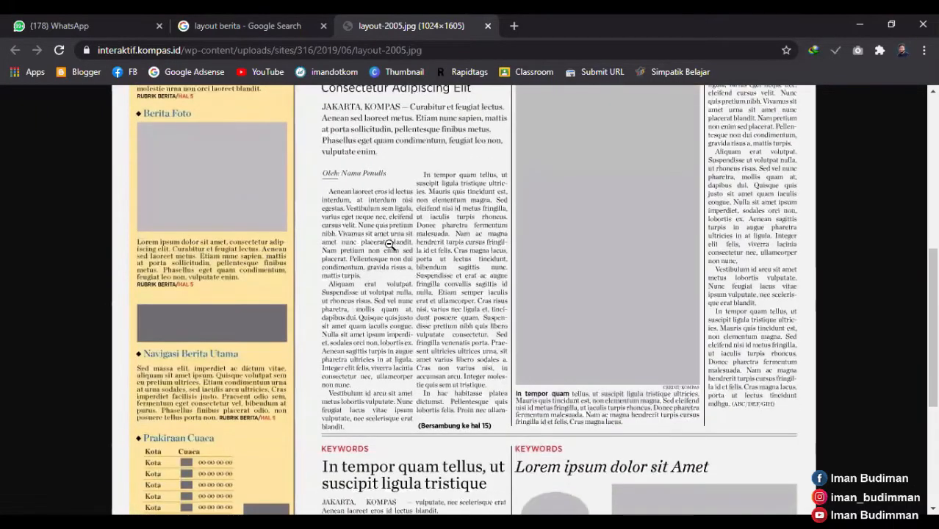
key("Home")
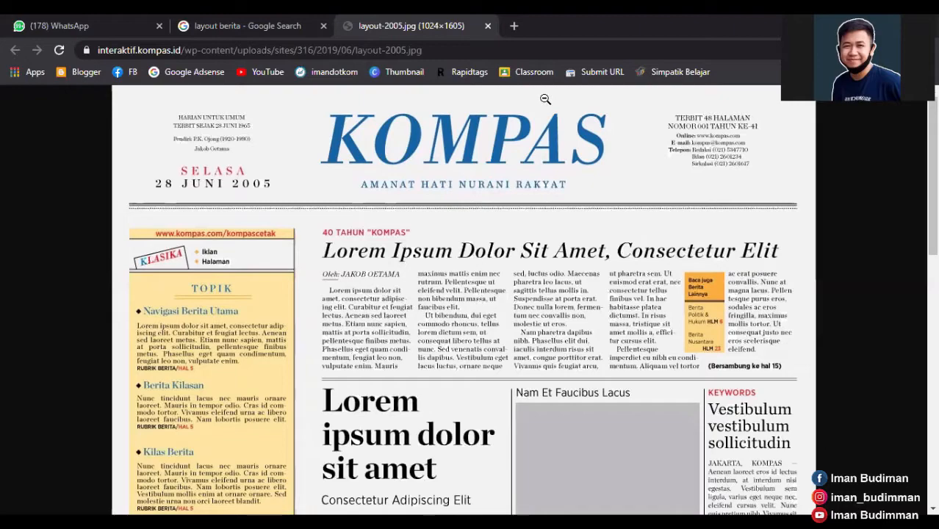
- Browse the "layout berita" image results for other newspaper layouts and preview the Prestasi Reformasi front page
left_click(250, 27)
scroll(220, 305, "down", 5)
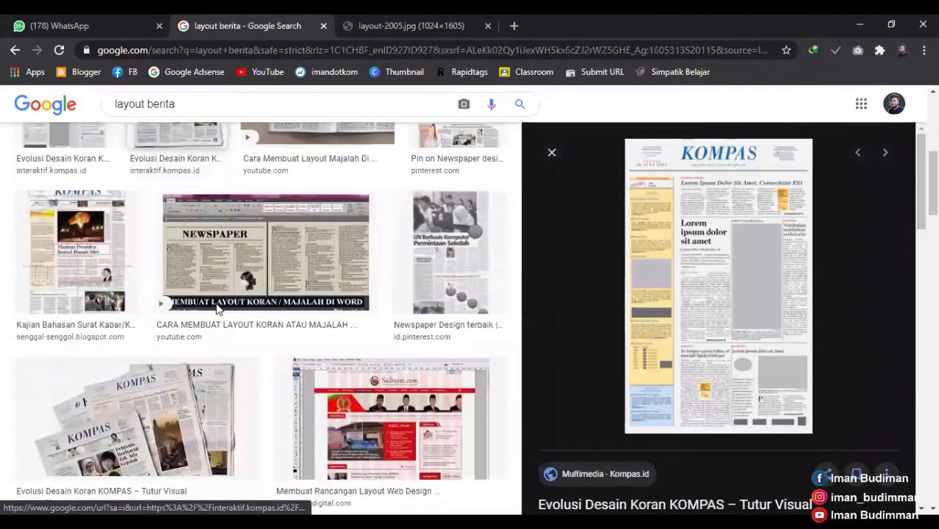
scroll(216, 310, "down", 3)
scroll(216, 317, "down", 5)
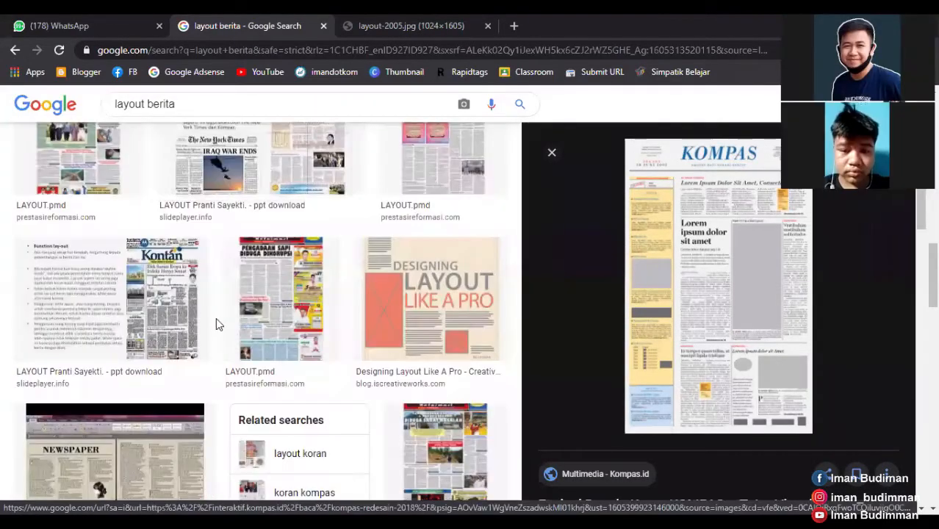
scroll(369, 311, "down", 4)
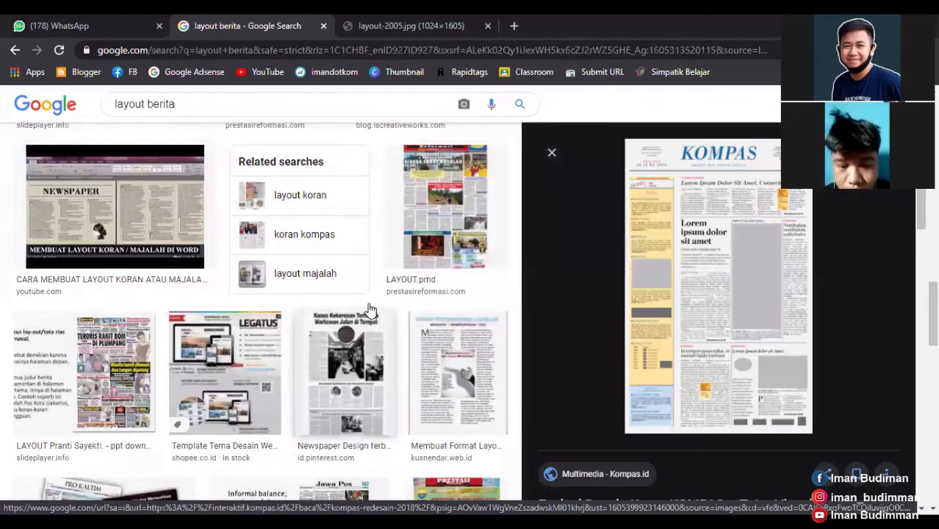
scroll(369, 310, "up", 1)
scroll(369, 310, "down", 4)
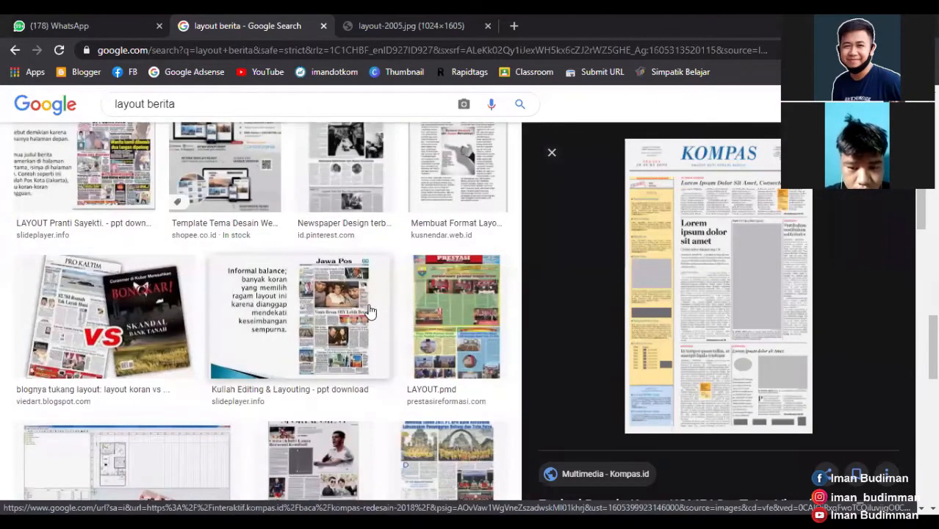
scroll(369, 311, "up", 6)
scroll(369, 310, "down", 2)
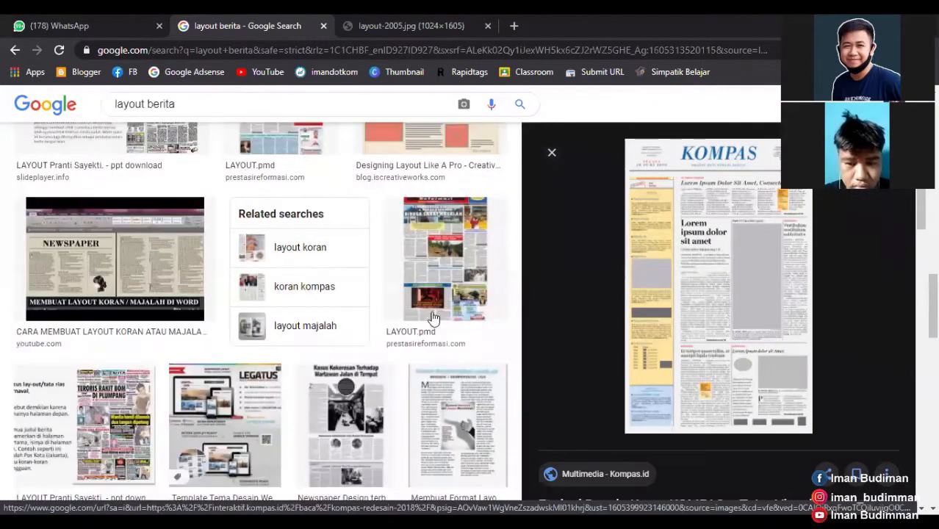
left_click(458, 283)
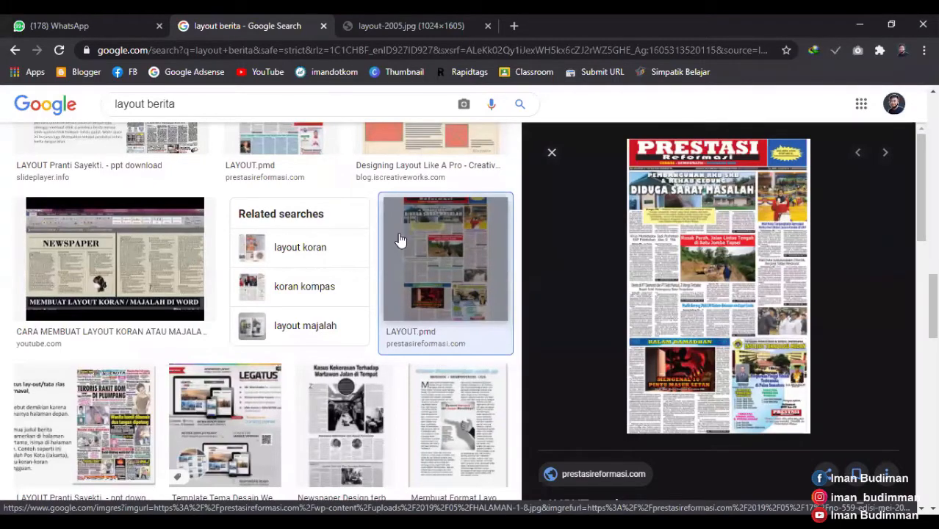
- Search all web results for "coreldraw layout" and open CorelDRAW's Page Layout page
scroll(398, 239, "up", 3)
scroll(711, 220, "up", 5)
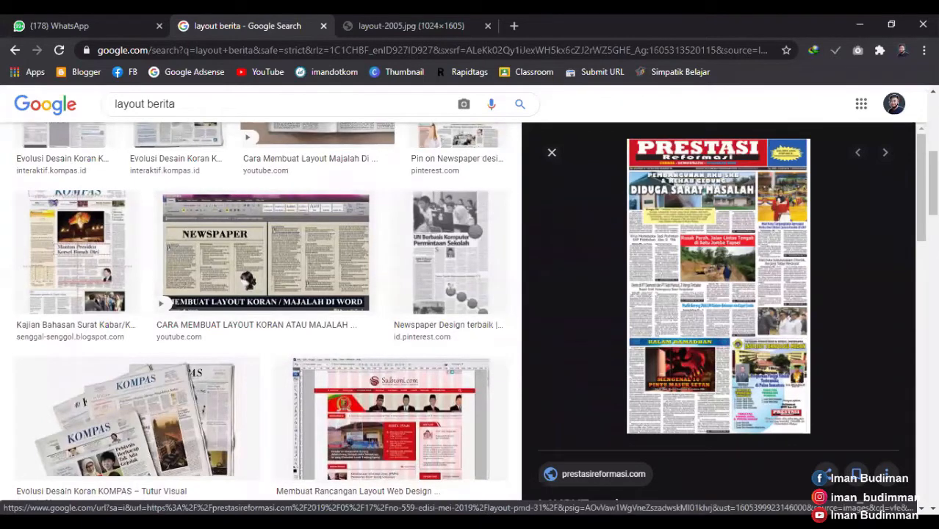
key("alt+Tab")
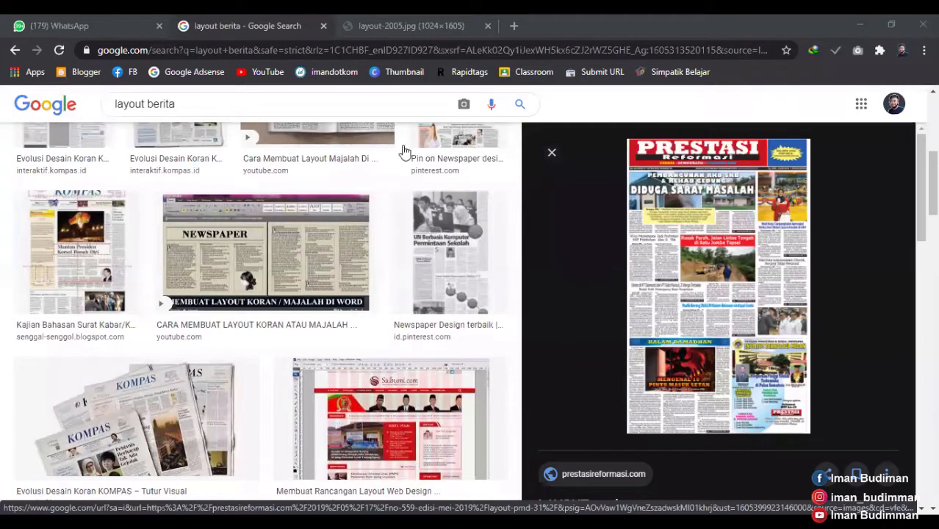
scroll(223, 112, "up", 5)
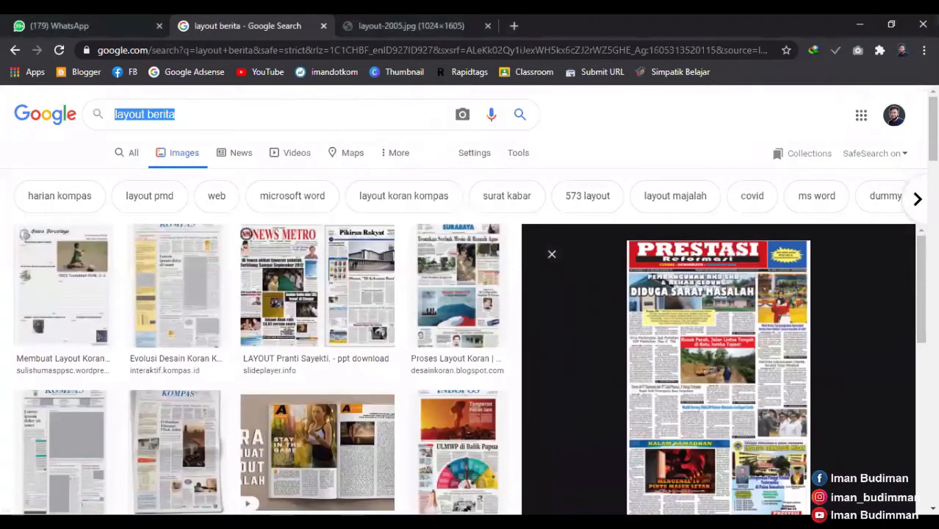
type("corel")
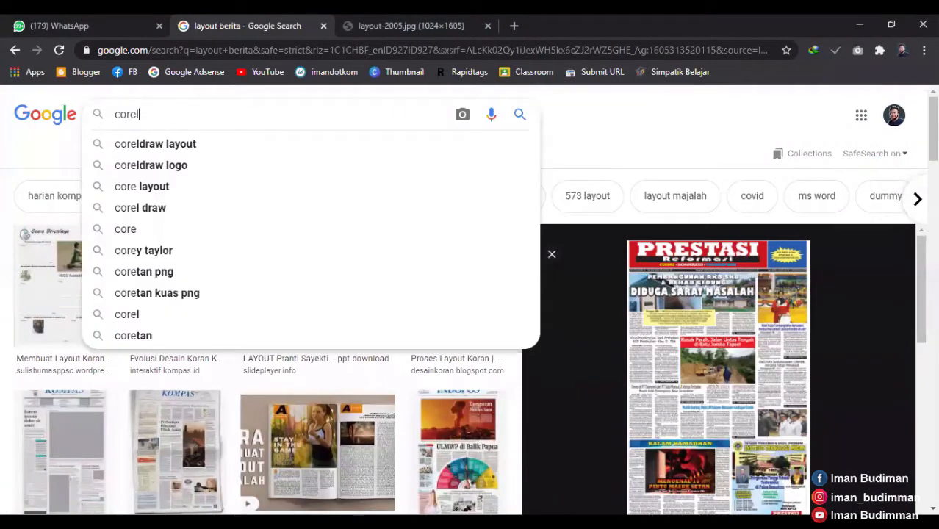
type("draw")
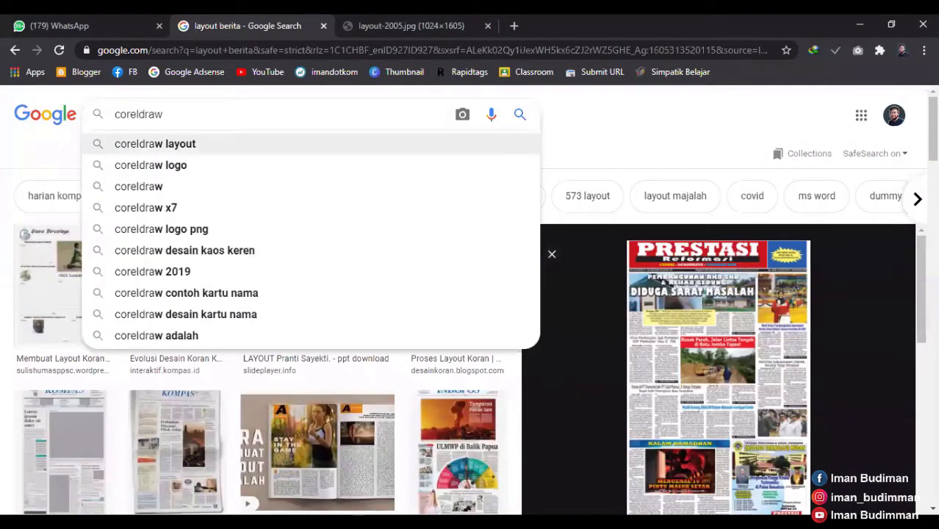
left_click(156, 144)
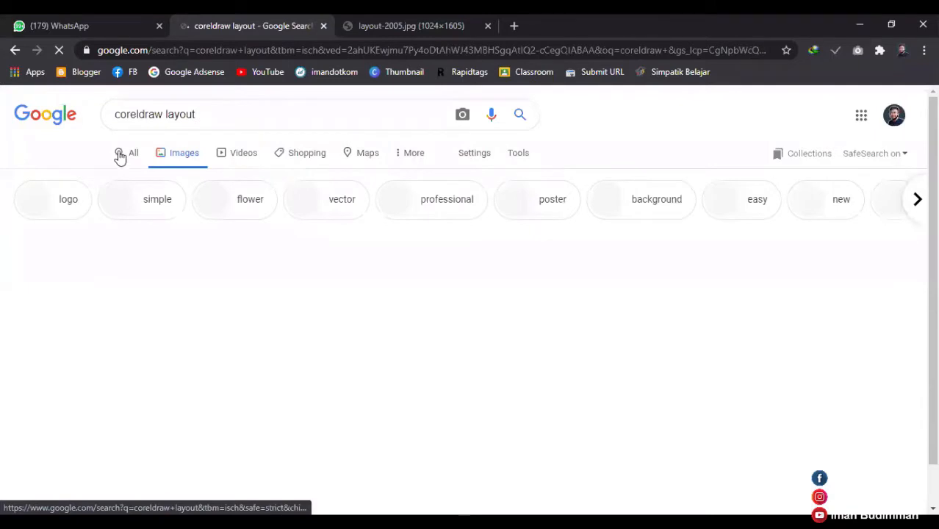
left_click(120, 157)
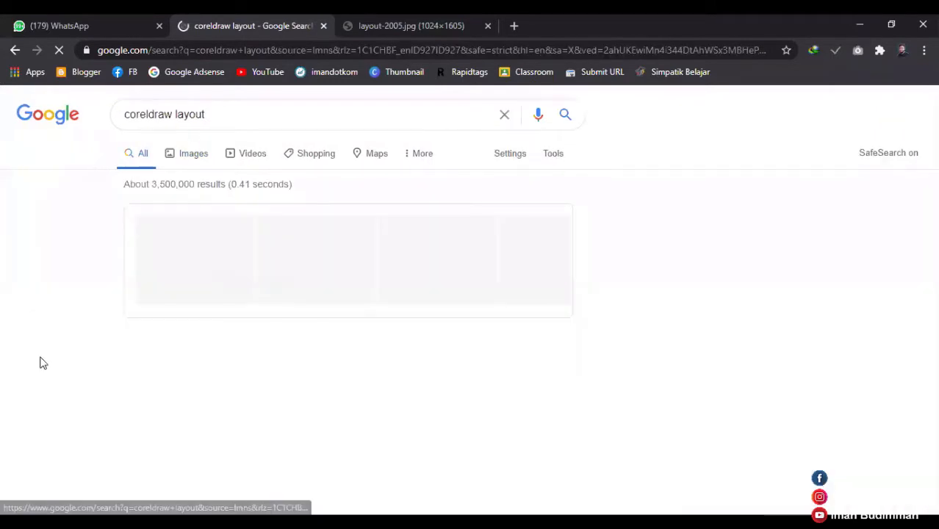
scroll(42, 357, "down", 3)
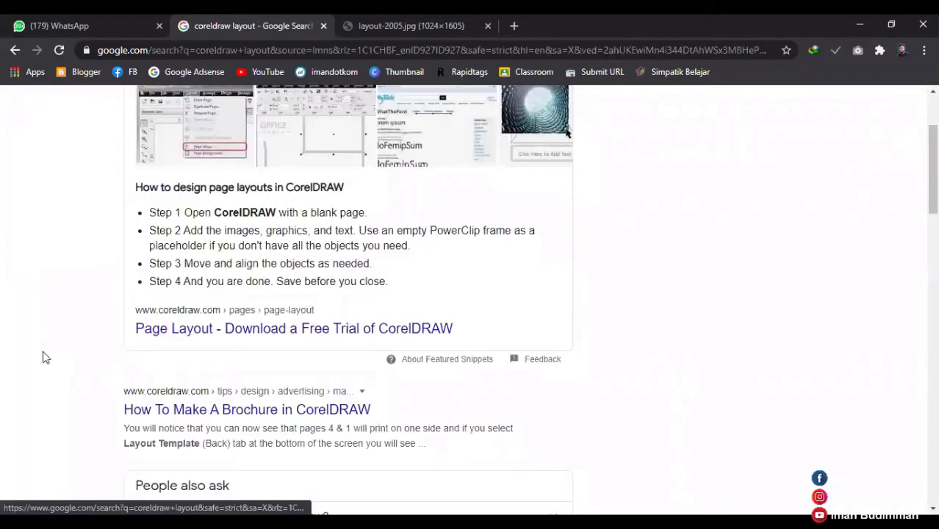
left_click(213, 335)
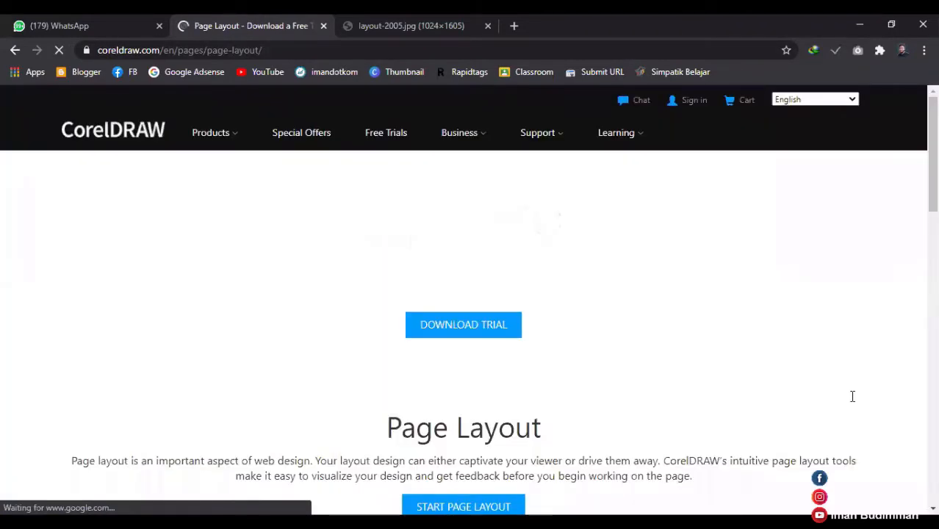
- Look through the CorelDRAW Page Layout page, including its banner, sample layout graphic and support options
scroll(455, 271, "down", 1)
scroll(434, 309, "up", 2)
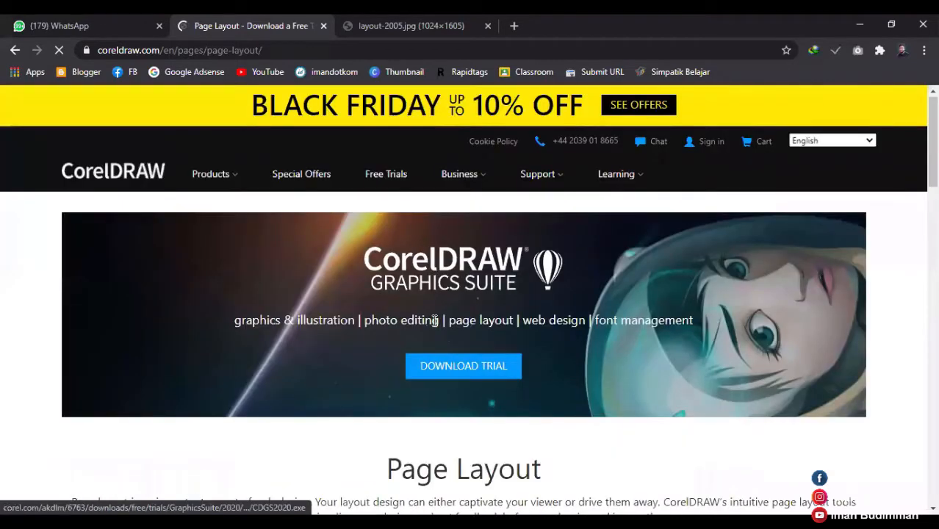
scroll(430, 322, "down", 1)
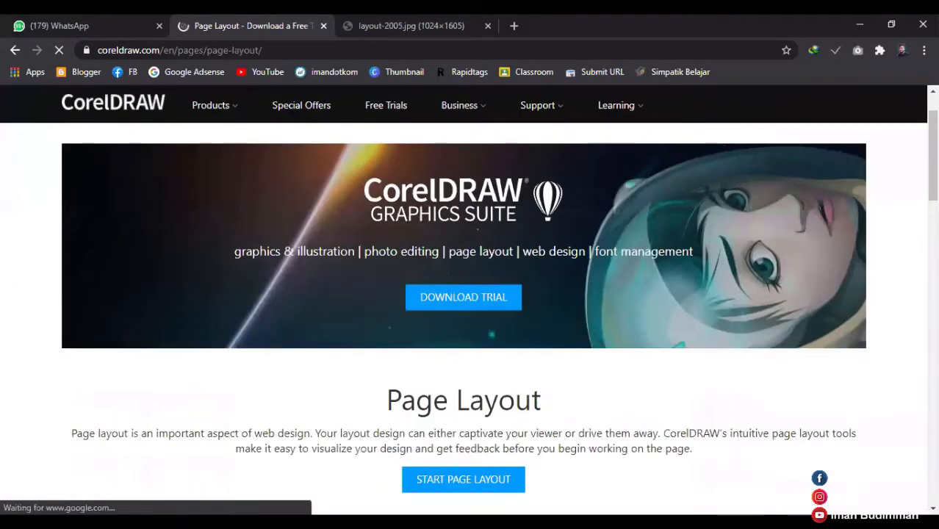
scroll(248, 310, "down", 2)
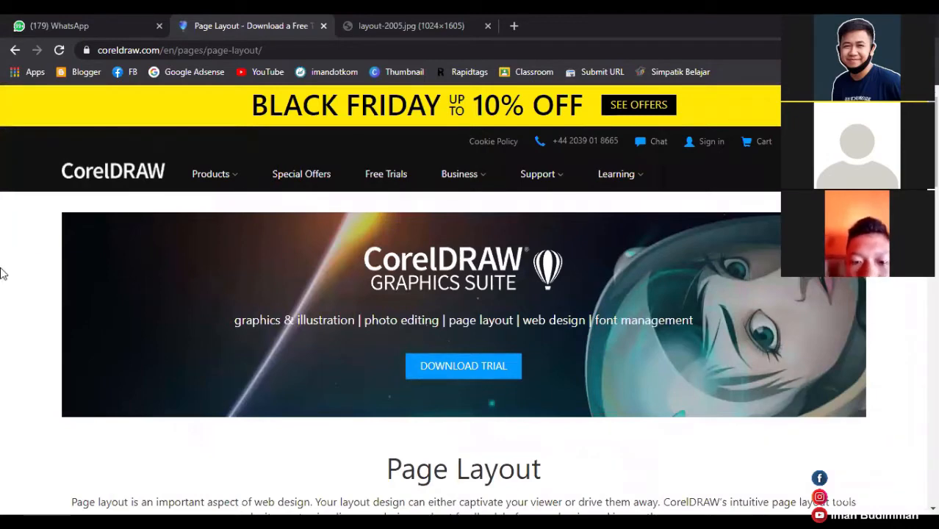
scroll(535, 305, "down", 3)
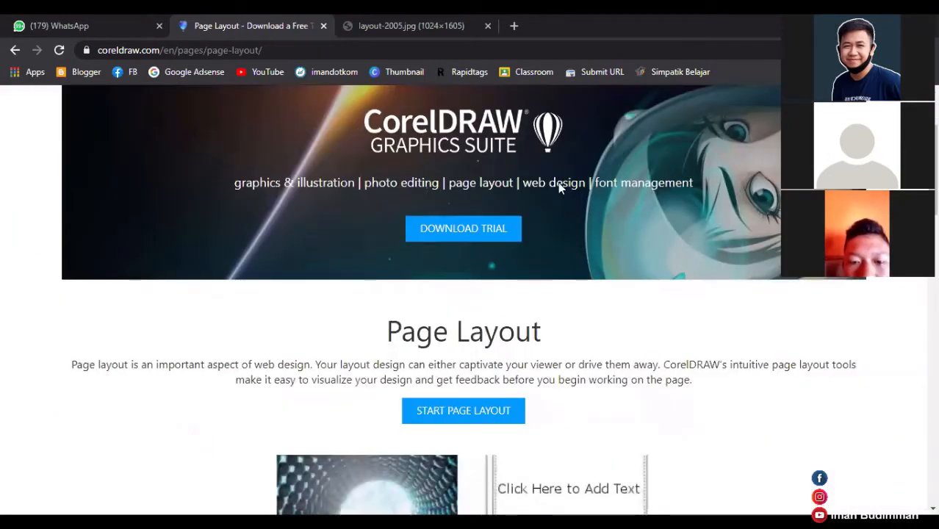
scroll(509, 192, "down", 4)
scroll(543, 193, "down", 1)
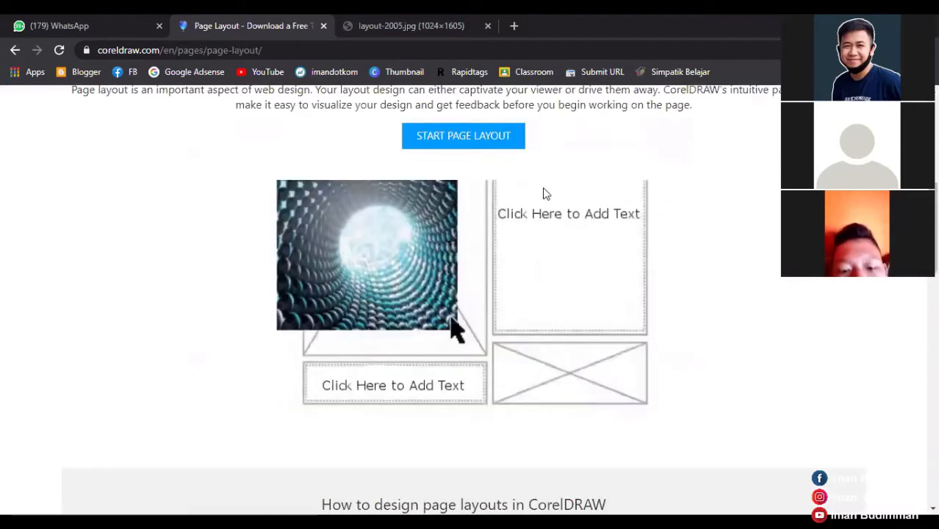
scroll(547, 194, "up", 6)
left_click(545, 176)
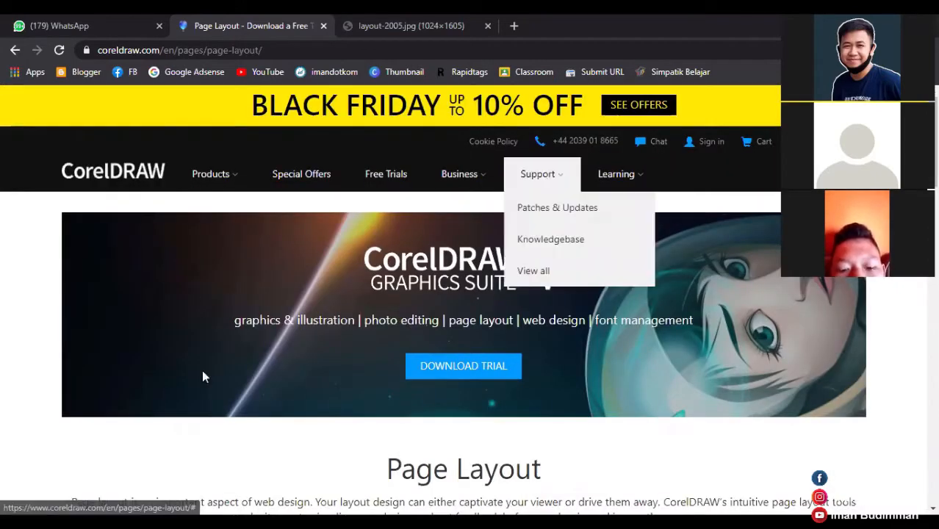
scroll(246, 377, "down", 1)
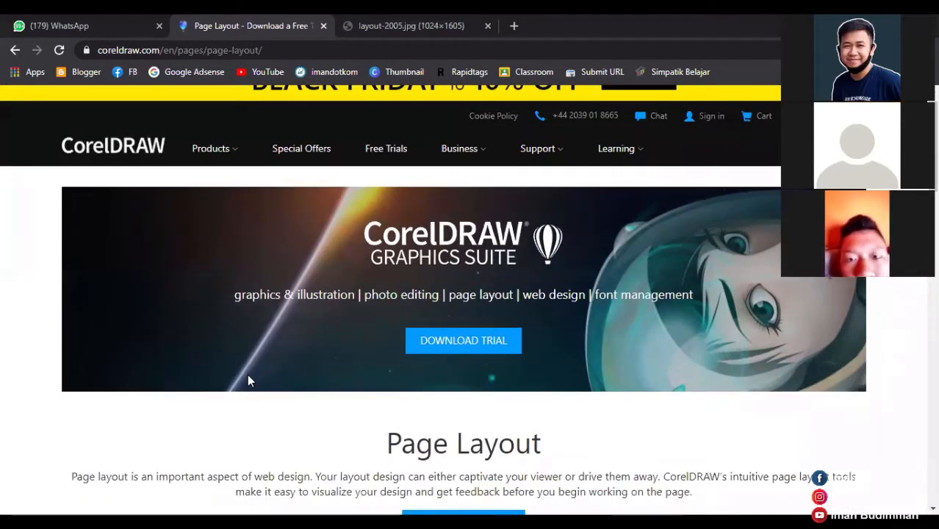
- Read the page layout design steps on the CorelDRAW Page Layout page and return to its banner
scroll(248, 376, "down", 3)
scroll(360, 323, "down", 5)
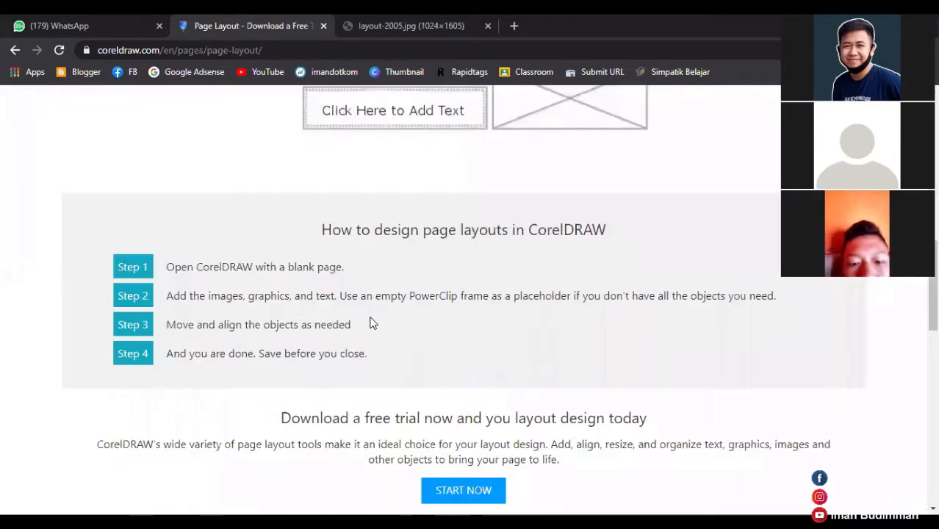
scroll(371, 323, "down", 2)
scroll(379, 313, "up", 7)
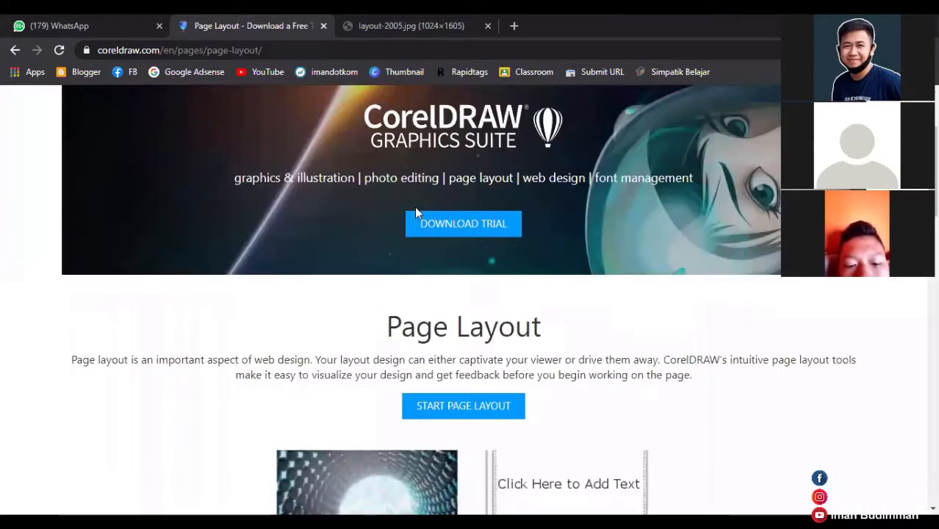
scroll(414, 207, "up", 2)
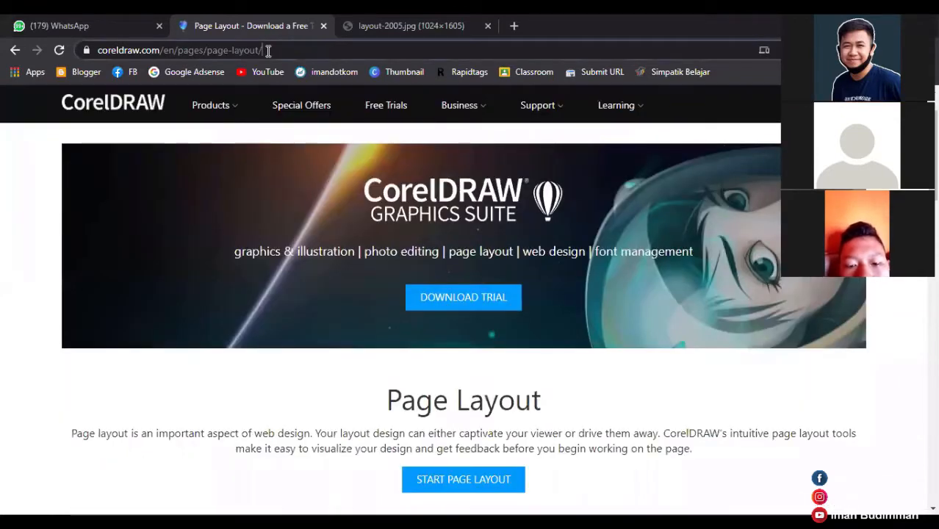
- Search the web for "buy corel draw" and open the official CorelDRAW Graphics Suite 2020 product page
left_click(267, 50)
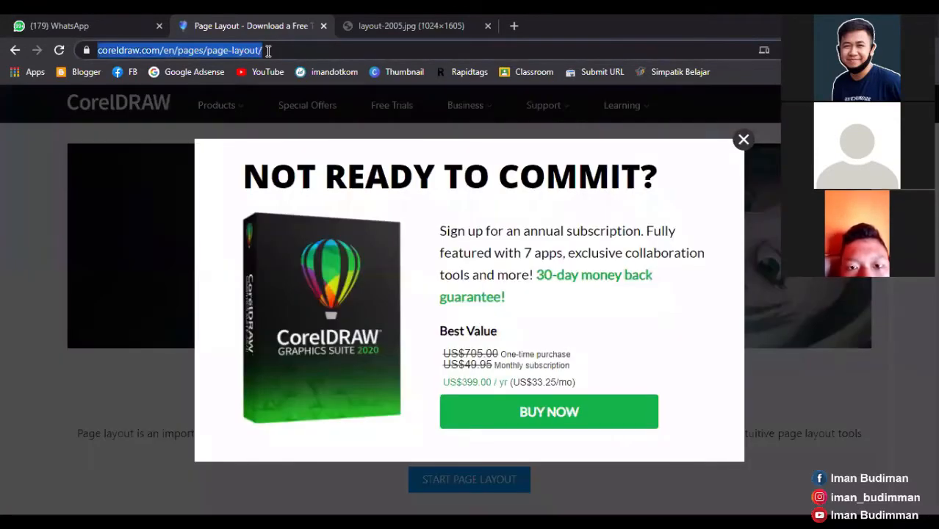
type("buy corel")
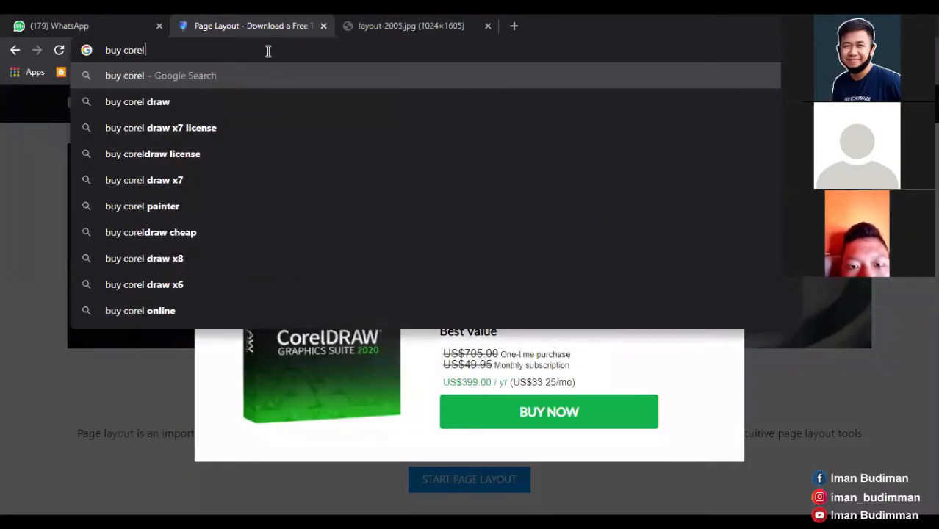
key("Down")
key("Return")
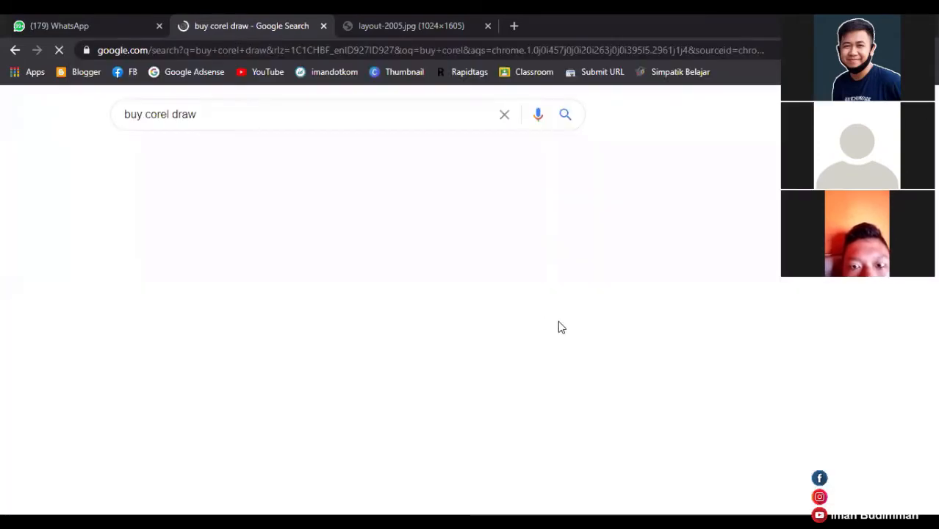
scroll(362, 340, "down", 3)
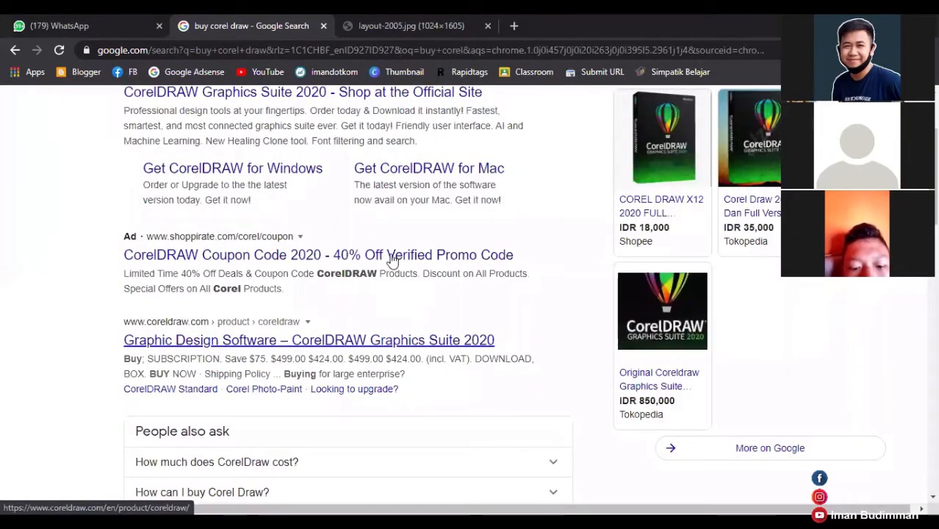
left_click(358, 346)
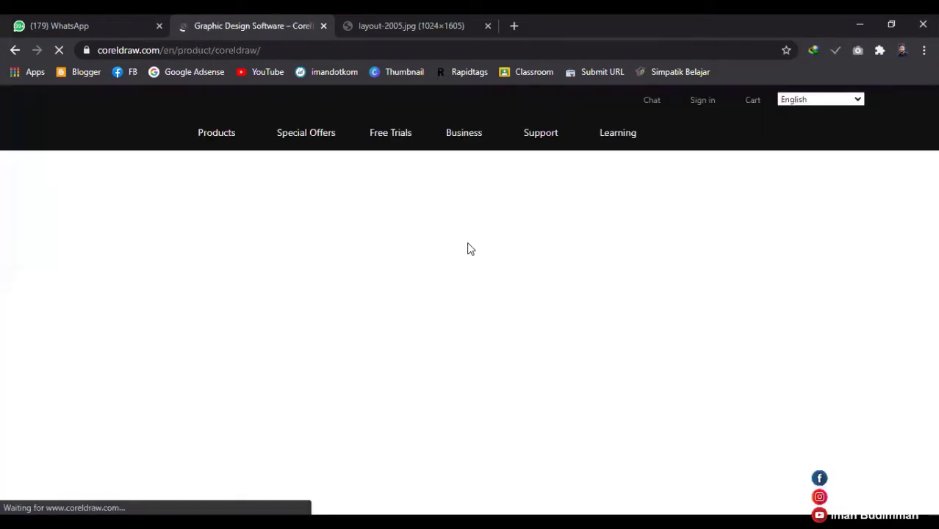
- Look through the CorelDRAW Graphics Suite 2020 product page and highlight the one-time purchase price
scroll(471, 249, "down", 4)
scroll(468, 249, "down", 4)
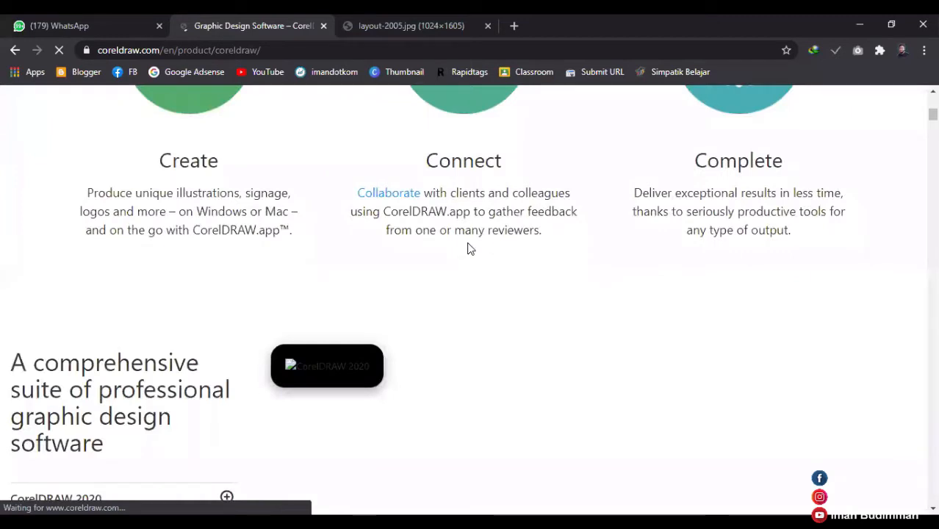
scroll(468, 250, "down", 3)
scroll(468, 253, "down", 5)
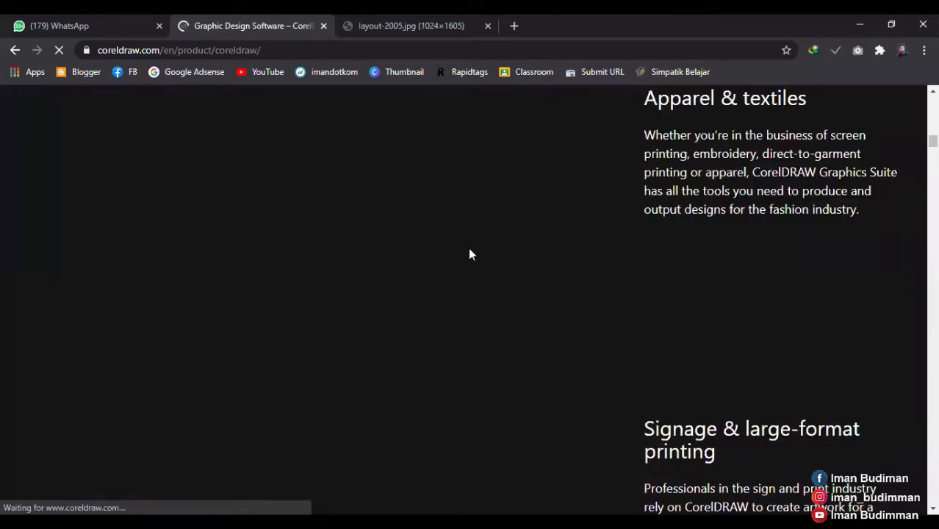
scroll(471, 254, "down", 5)
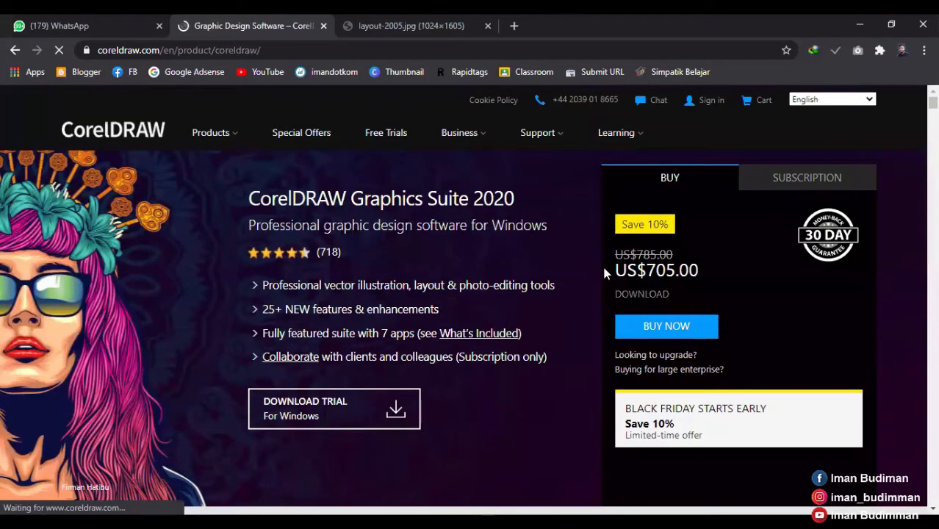
double_click(672, 276)
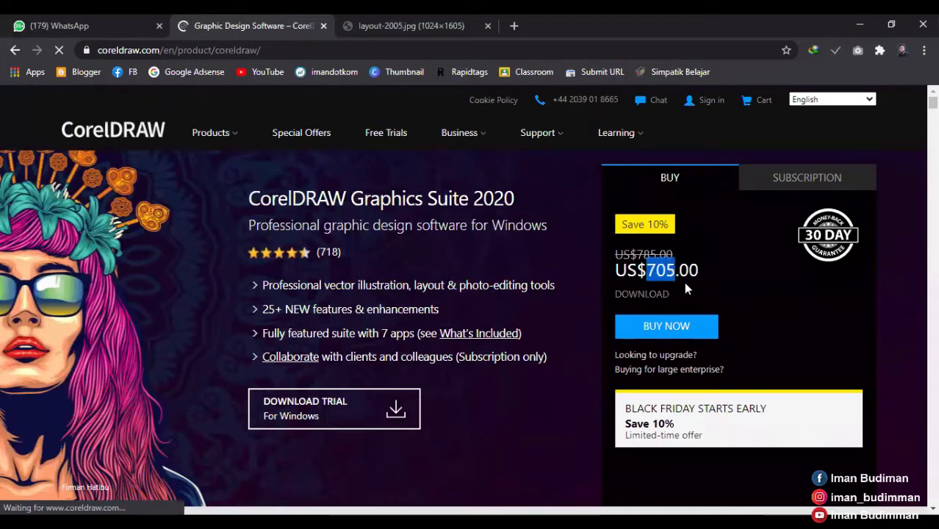
- Search for "dollar to rupiah", convert 705 United States Dollars to Indonesian Rupiah, and close the page
left_click(375, 43)
type("dollar to rupiah")
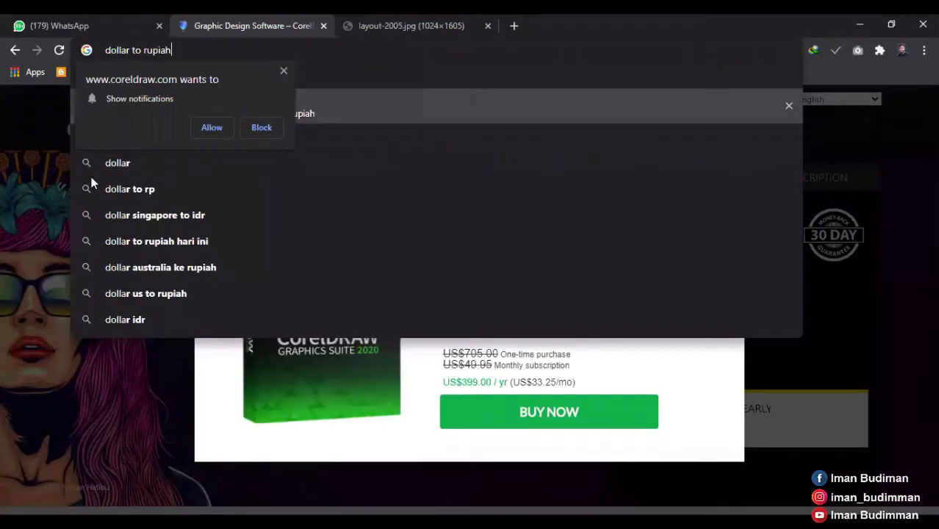
key("Return")
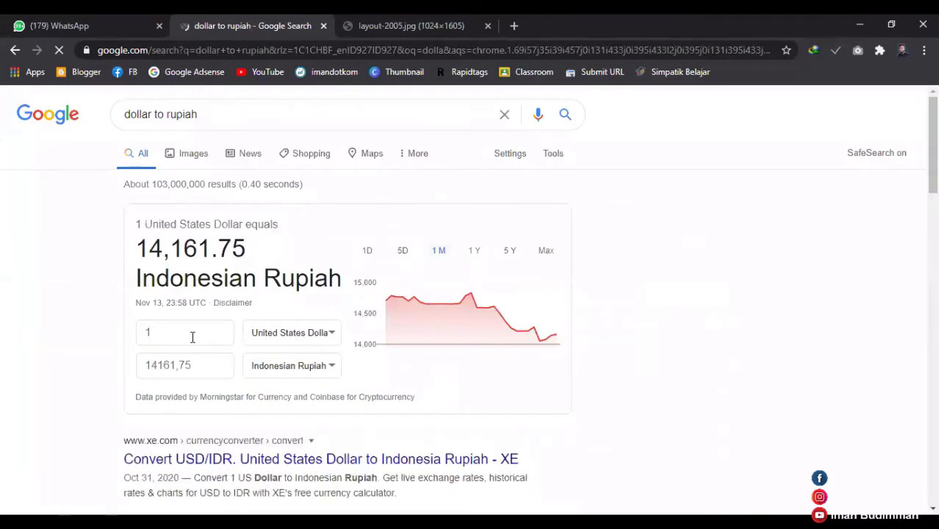
left_click(193, 337)
key("BackSpace")
type("705")
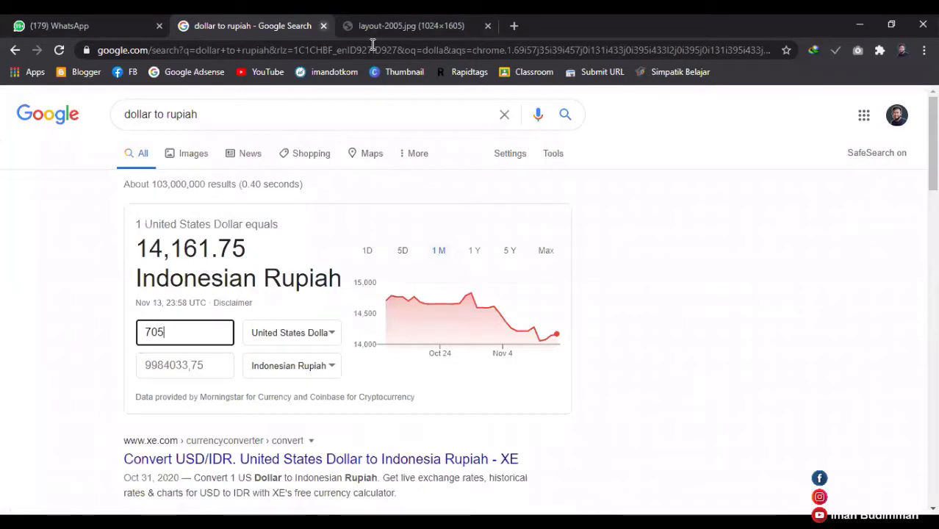
key("ctrl+w")
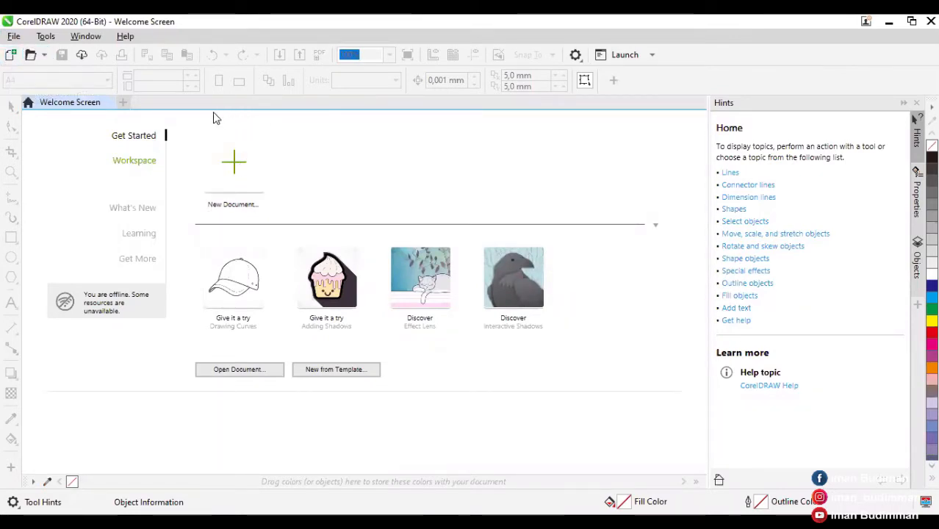
- Switch to CorelDRAW 2020 and open the settings for creating a new document
left_click(14, 40)
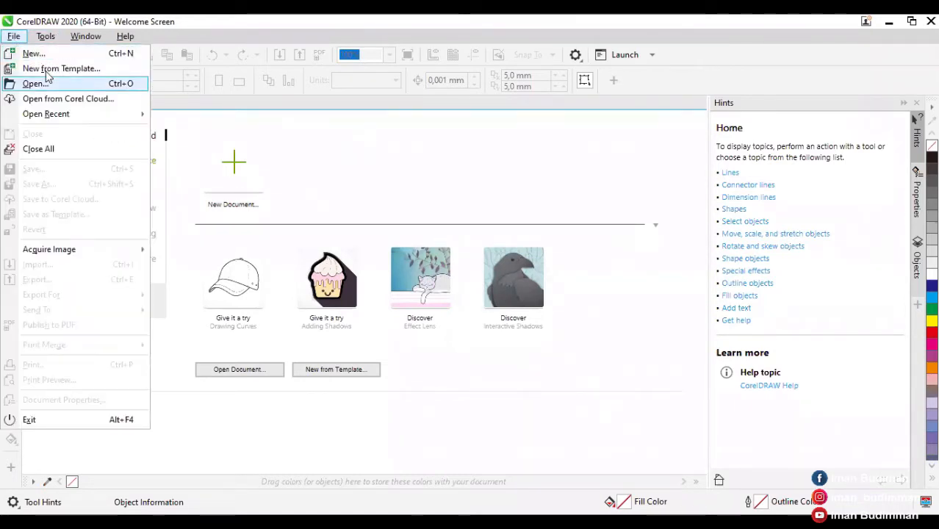
key("Escape")
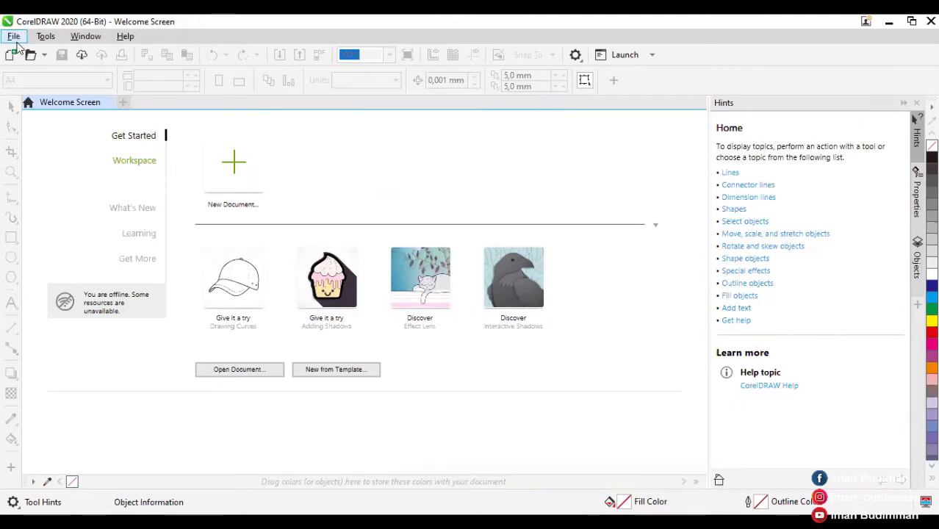
left_click(38, 58)
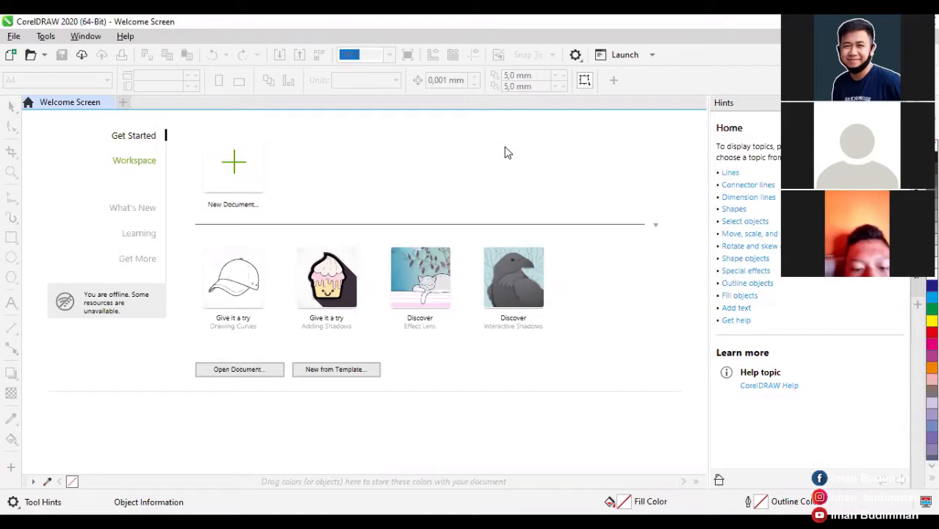
left_click(9, 56)
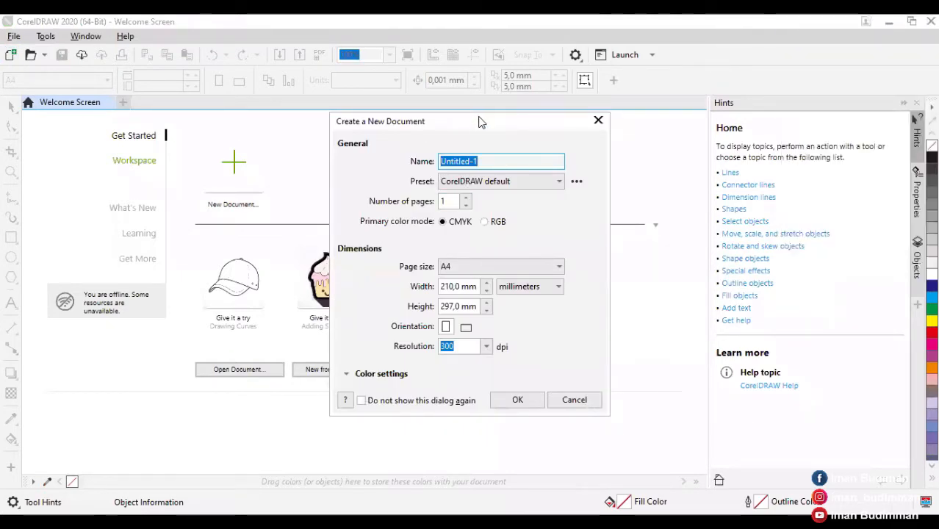
left_click_drag(480, 127, 470, 103)
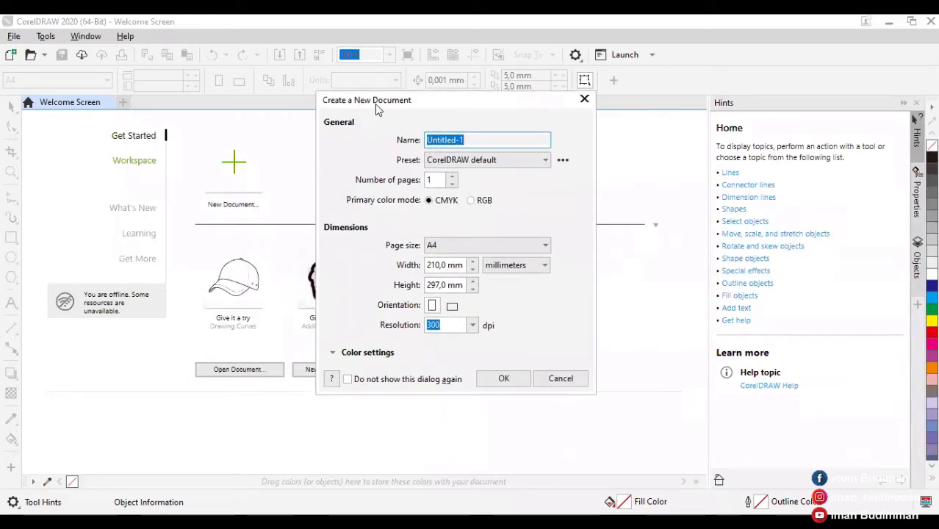
- Name the new document "Layout Biodata"
left_click(493, 141)
left_click(395, 139)
type("Lay")
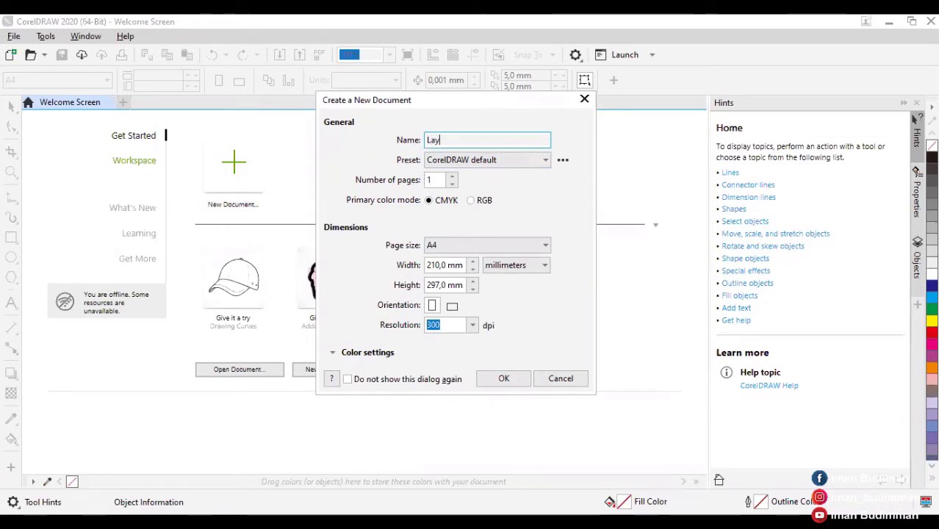
type("out Boi")
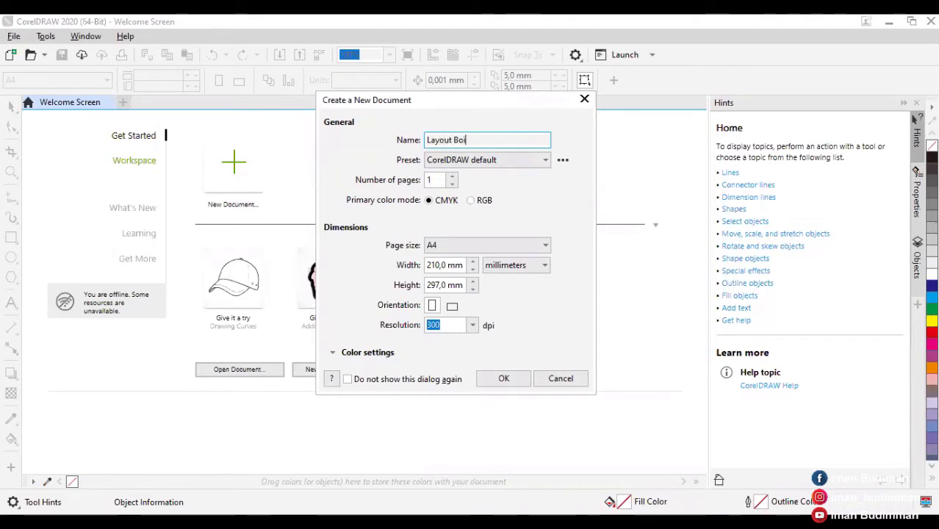
key("BackSpace")
key("BackSpace")
type("iodata")
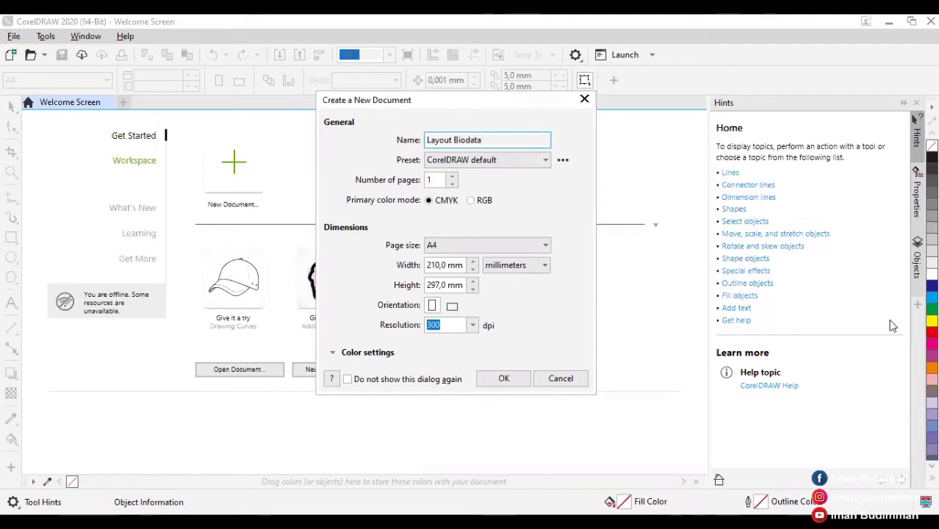
- Review the available presets for the new document, keeping CorelDRAW default
left_click(487, 164)
left_click(522, 166)
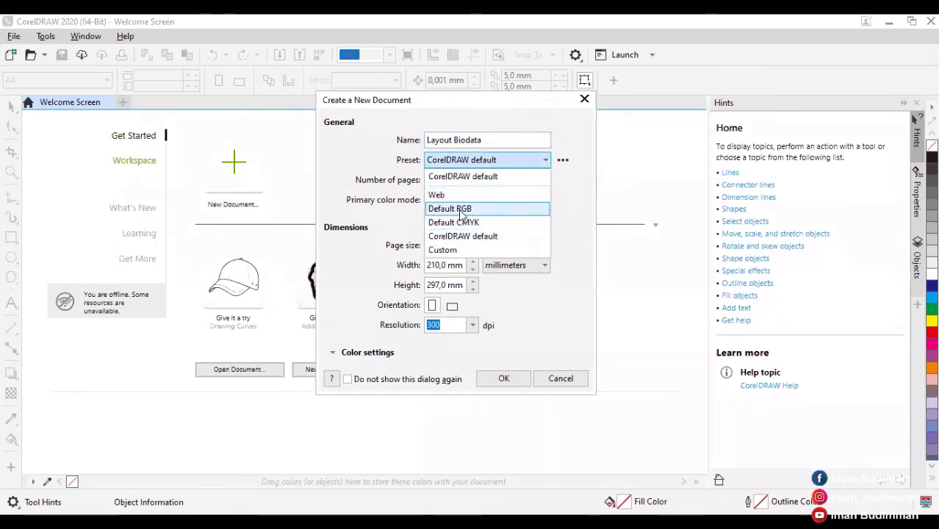
left_click(577, 250)
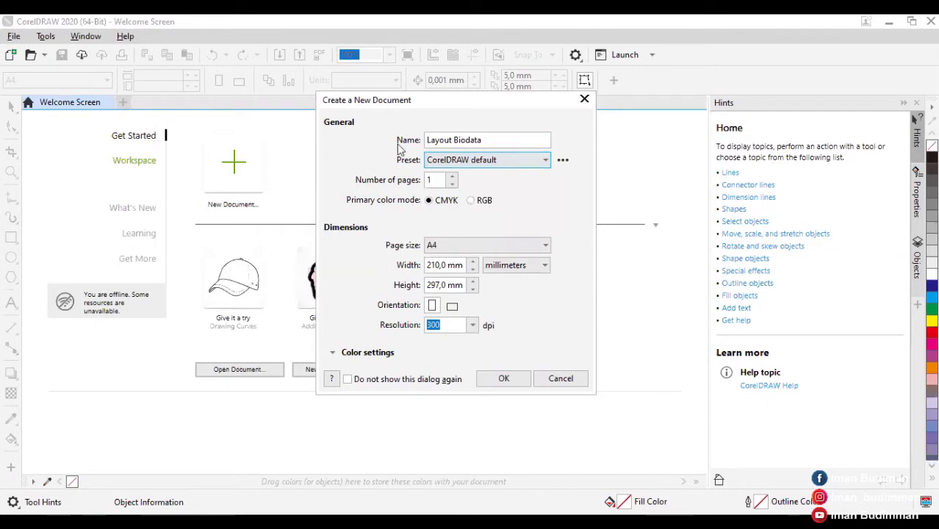
- Browse the predefined page sizes through to the web banner and JIS formats, and choose A4
left_click(511, 245)
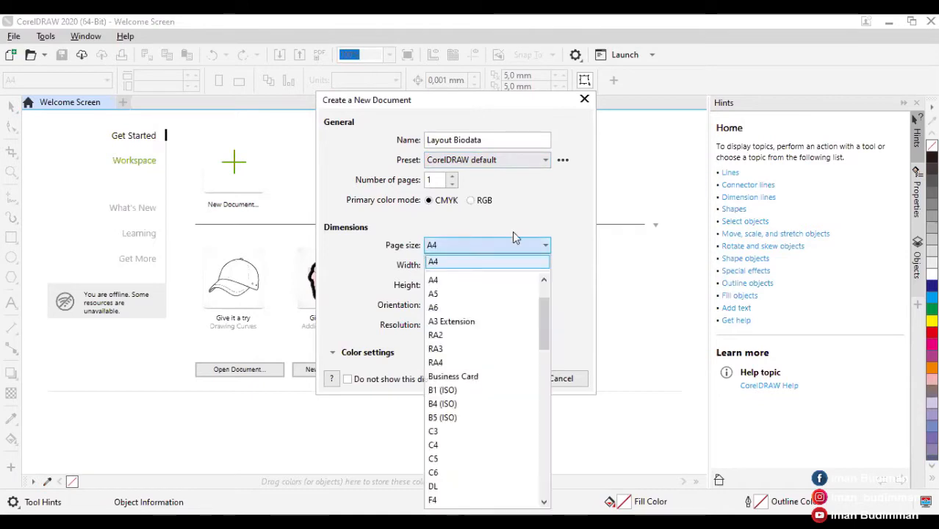
left_click(514, 244)
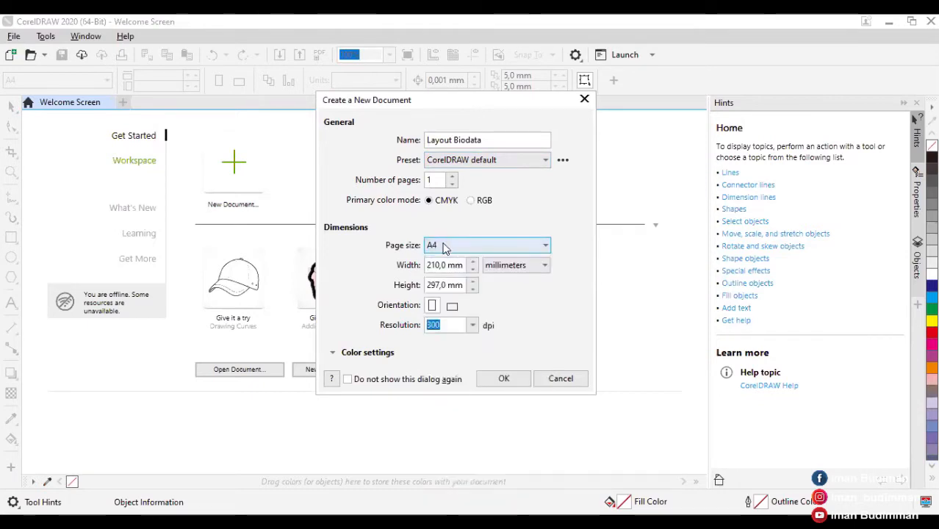
left_click(470, 250)
scroll(476, 309, "down", 10)
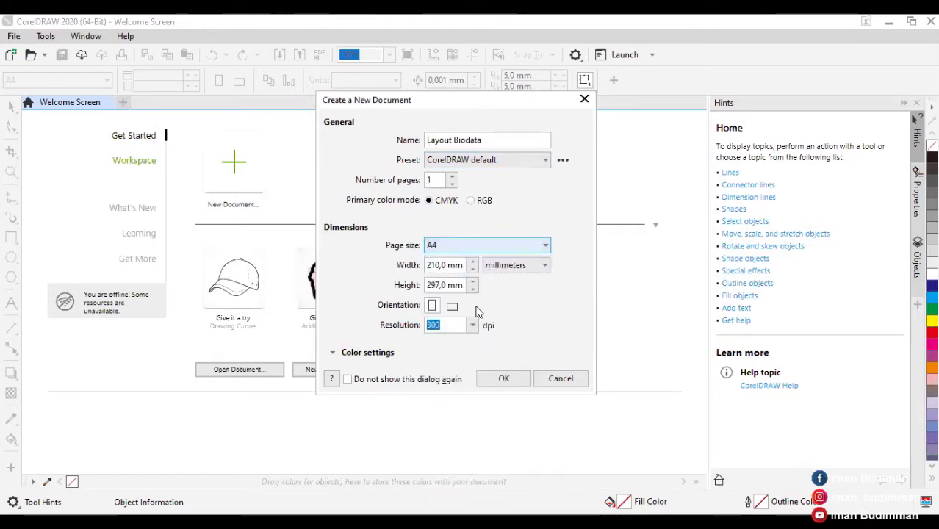
scroll(461, 428, "down", 2)
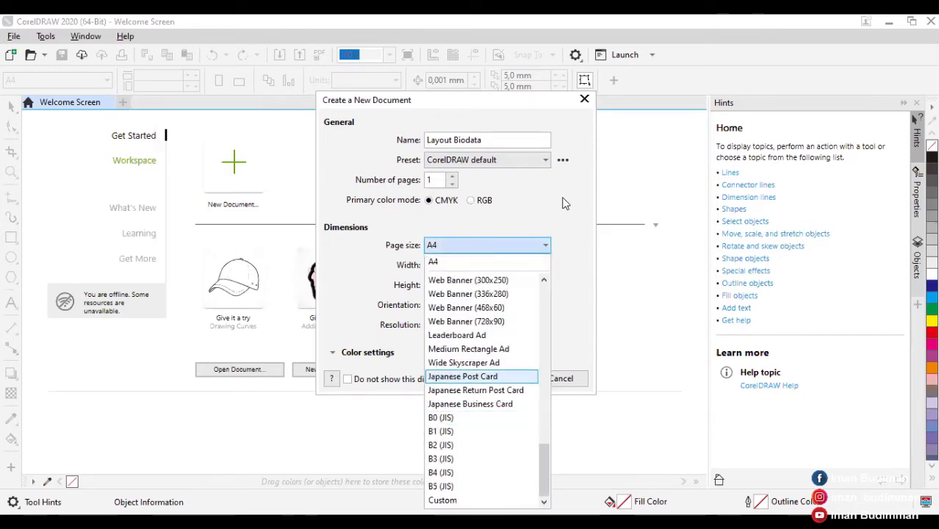
left_click(439, 263)
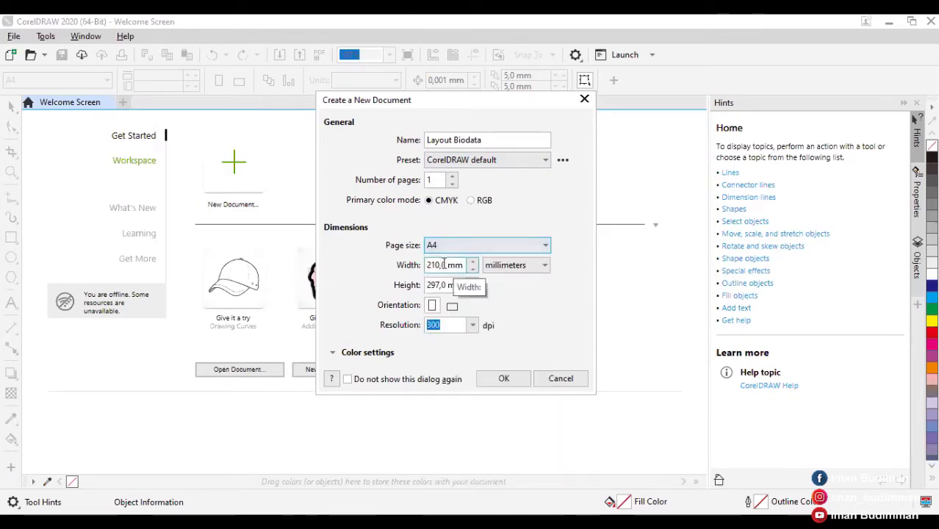
- Review the page width and the available measurement units, keeping millimeters
double_click(440, 266)
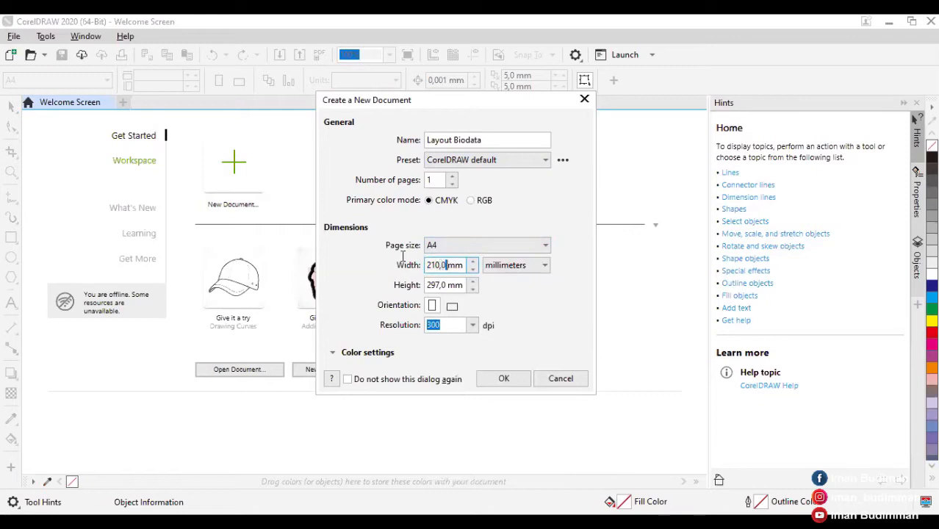
left_click(545, 265)
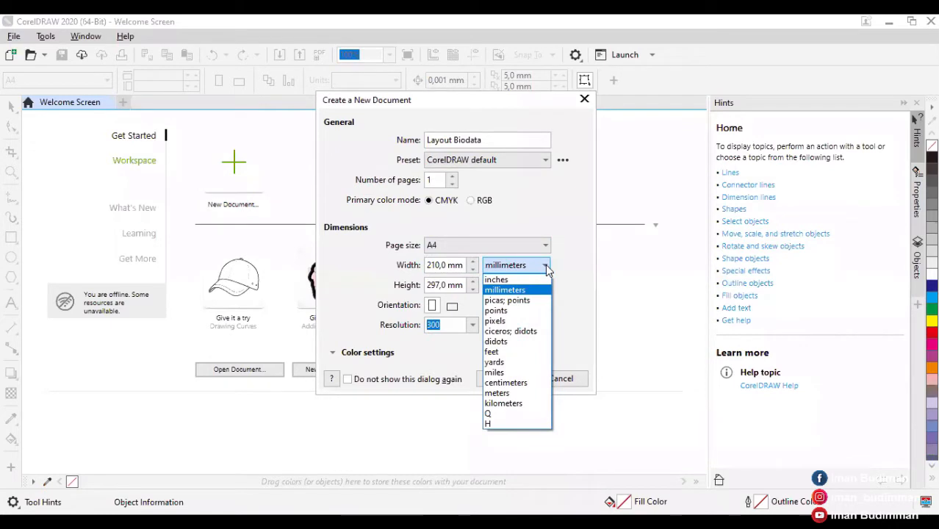
left_click(546, 267)
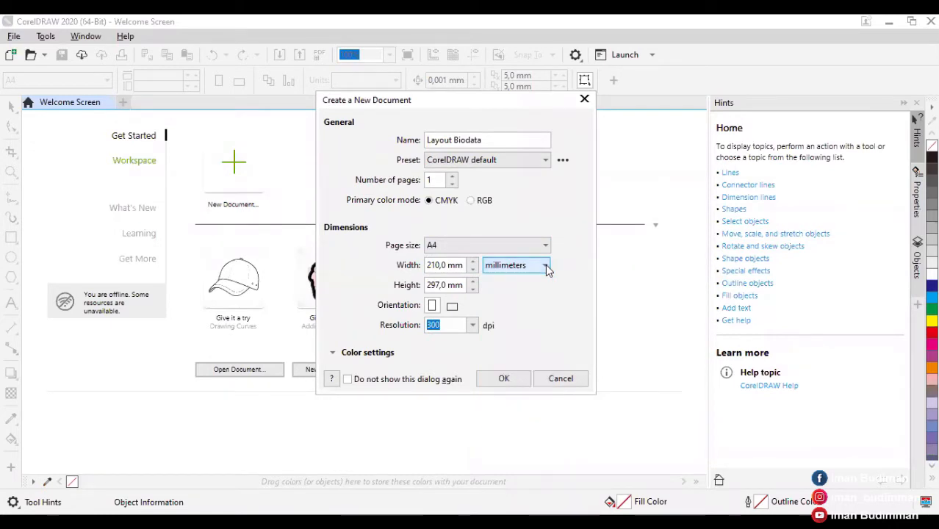
left_click(546, 267)
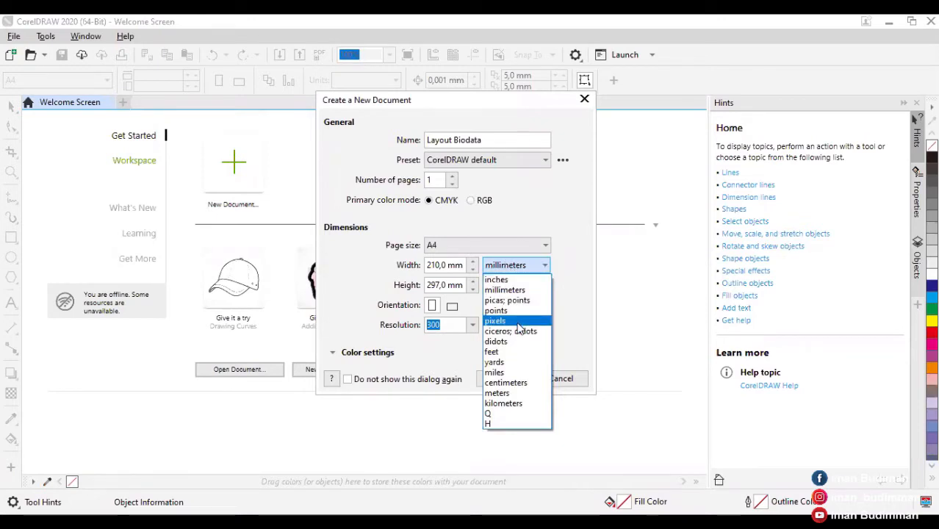
left_click(574, 230)
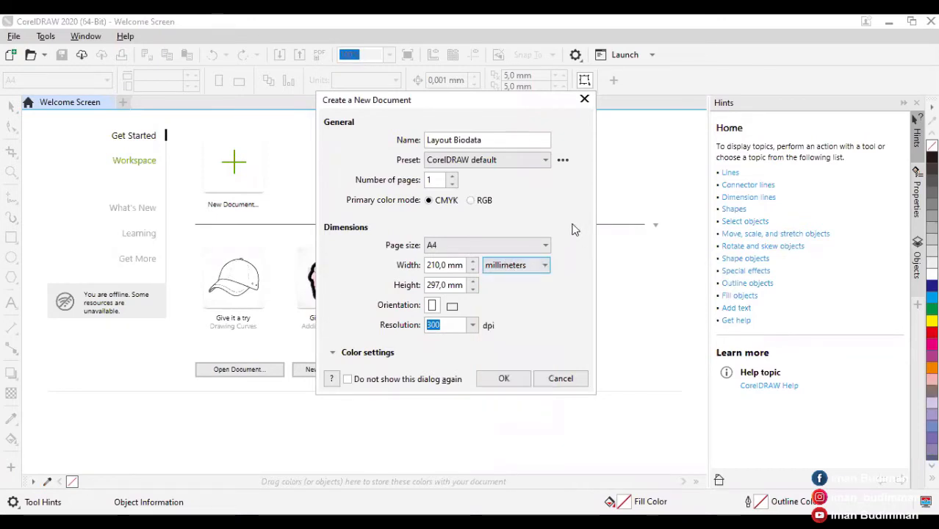
- Check the resolution and orientation options, then create the document in portrait at 300 dpi
left_click(473, 325)
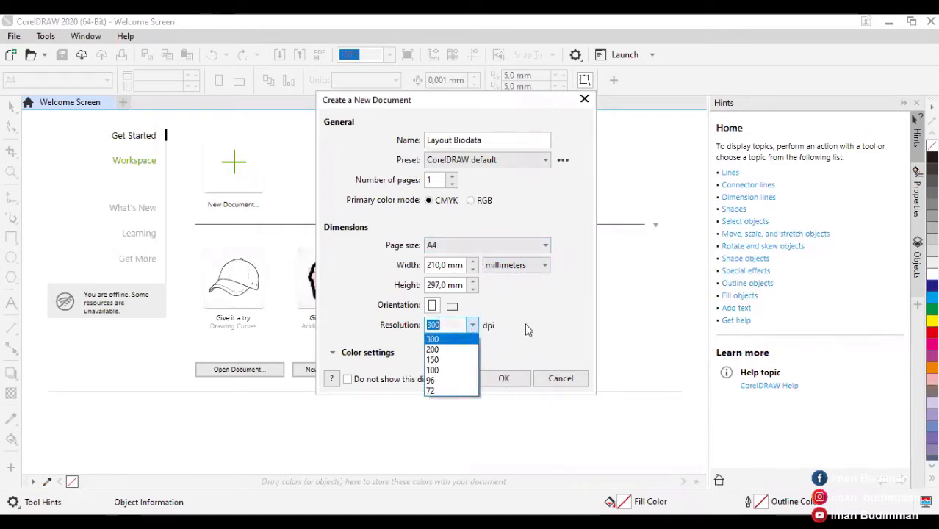
left_click(533, 309)
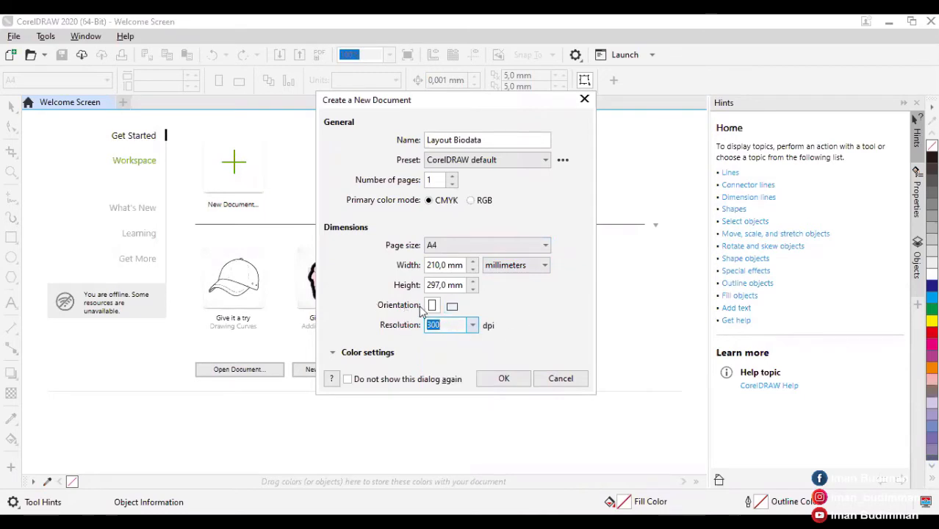
left_click(452, 306)
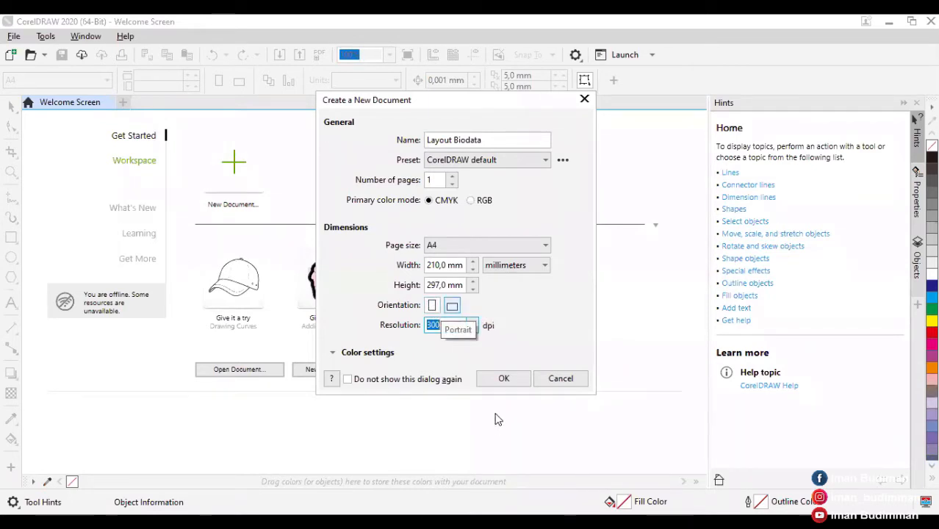
left_click(504, 379)
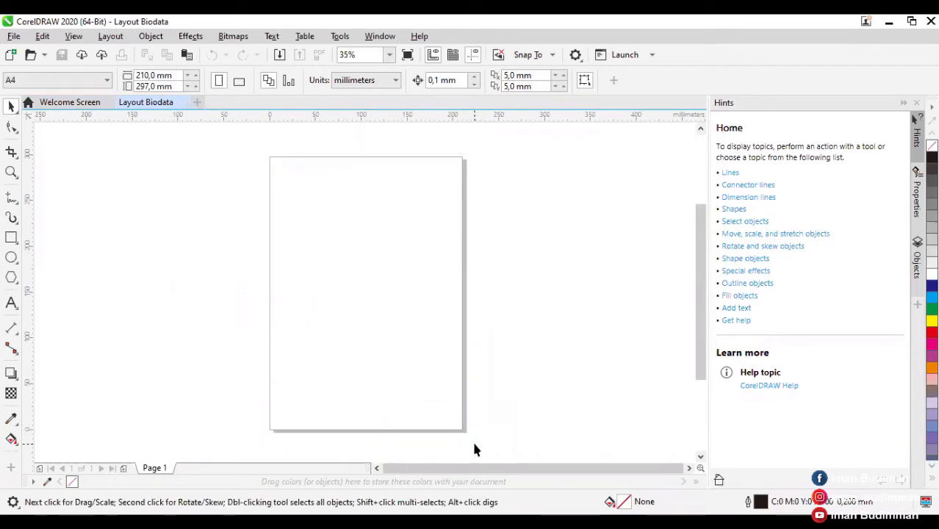
left_click_drag(282, 175, 266, 158)
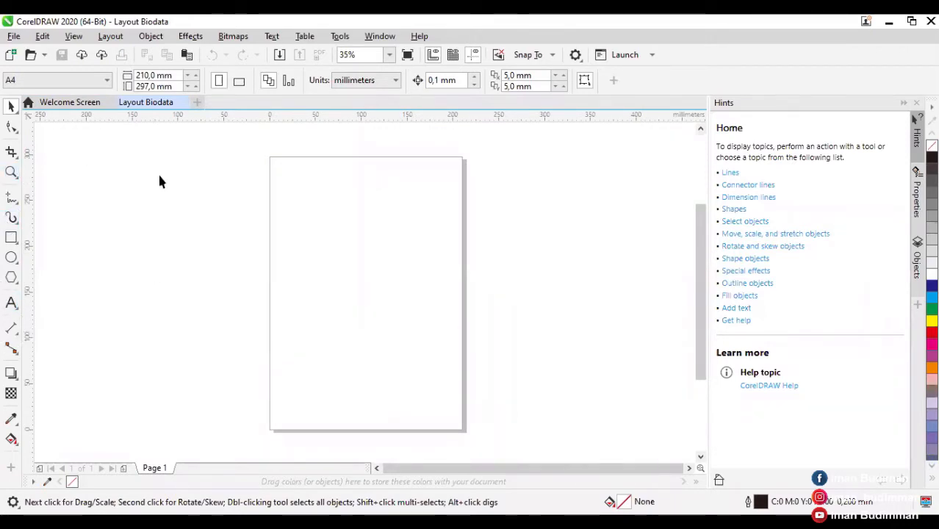
left_click(11, 237)
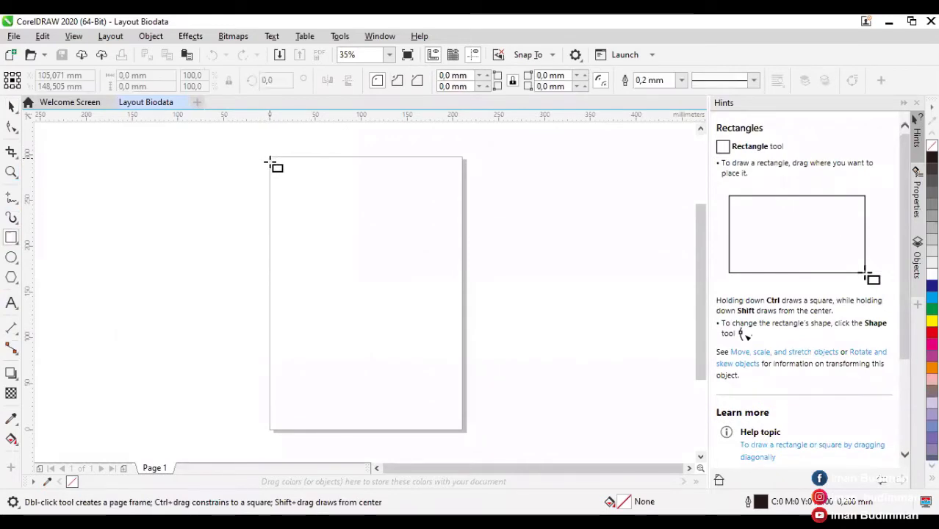
scroll(269, 161, "left", 1)
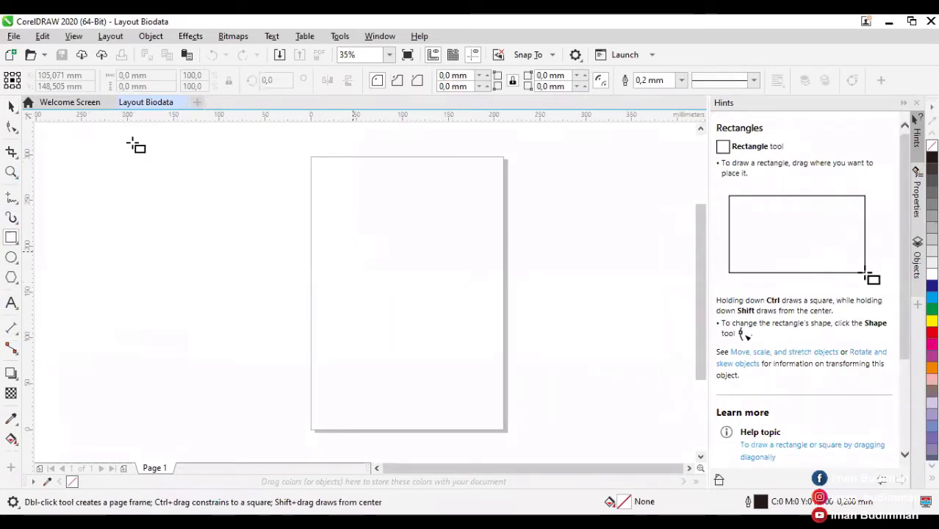
left_click(11, 106)
scroll(450, 287, "left", 2)
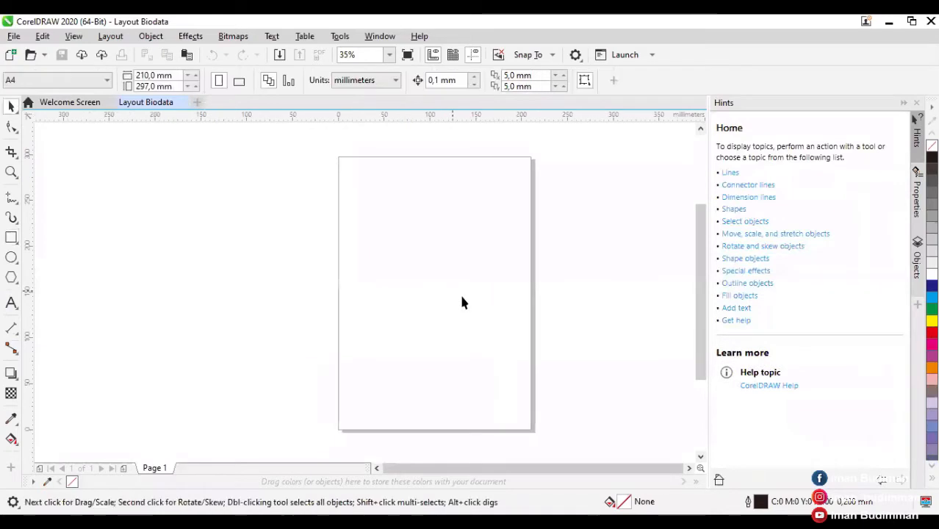
- Examine the blank page at different zoom levels, ending with its upper part at 100%
scroll(486, 266, "up", 1)
scroll(488, 276, "up", 4)
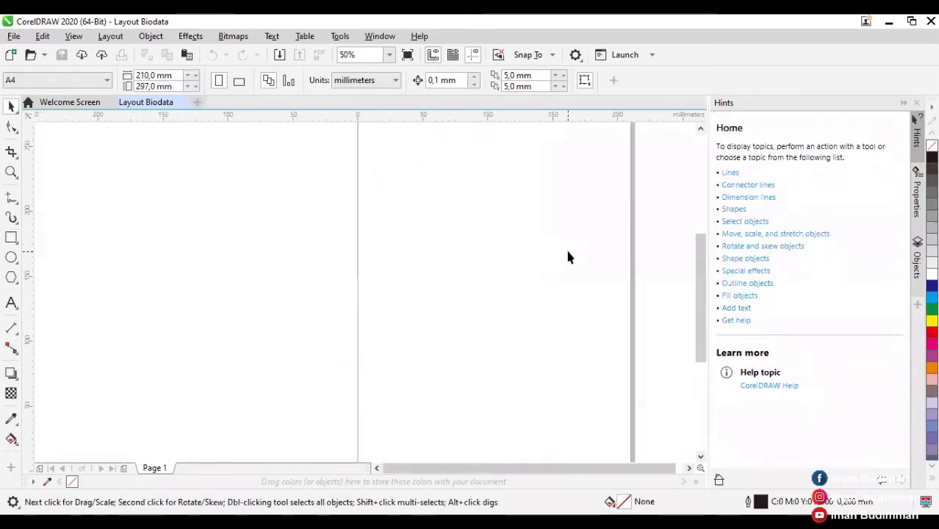
scroll(573, 445, "down", 2)
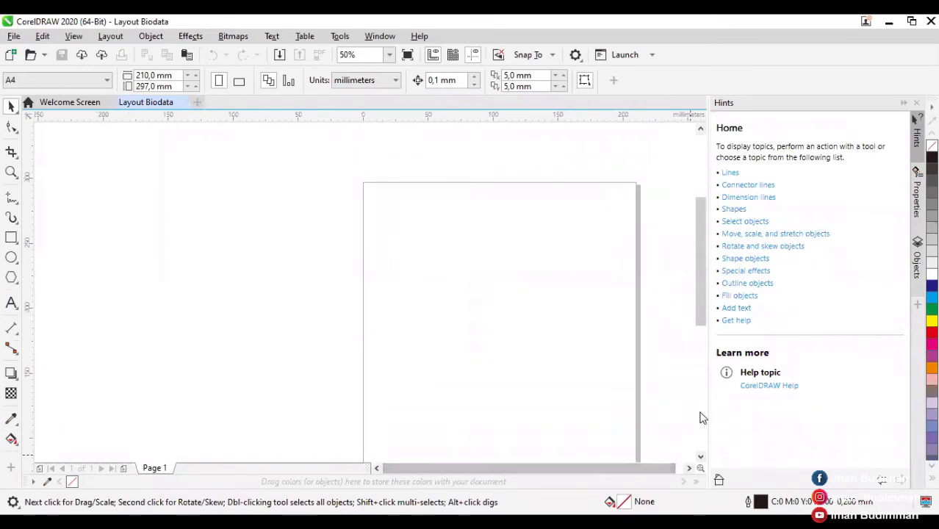
left_click(689, 470)
left_click(689, 470)
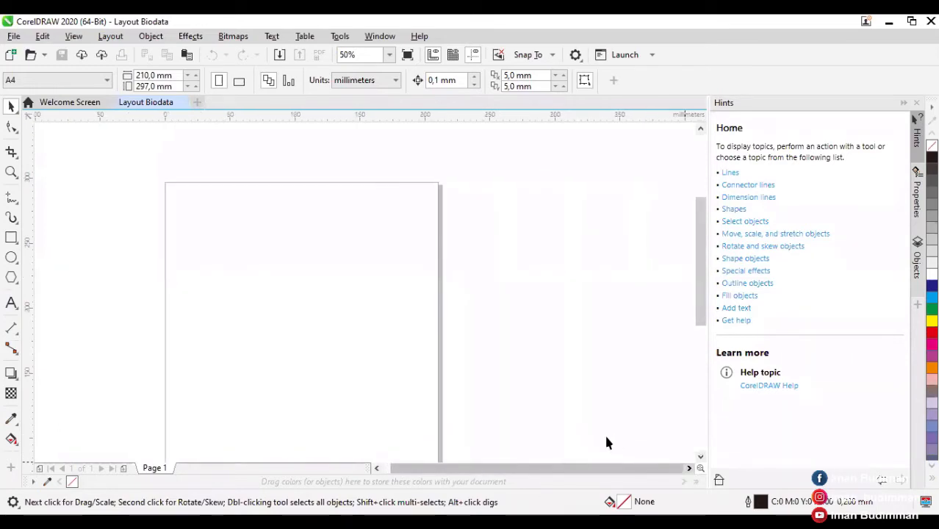
left_click(379, 469)
left_click(383, 468)
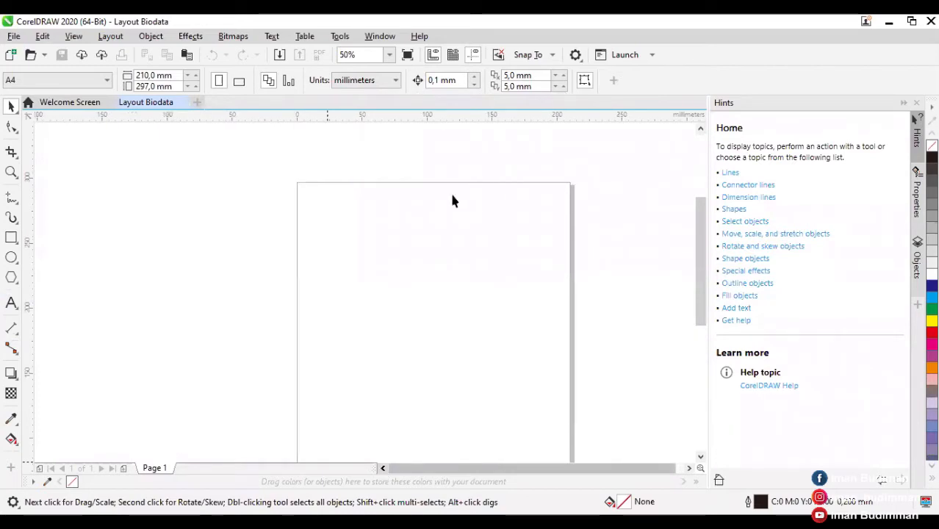
scroll(453, 195, "up", 1)
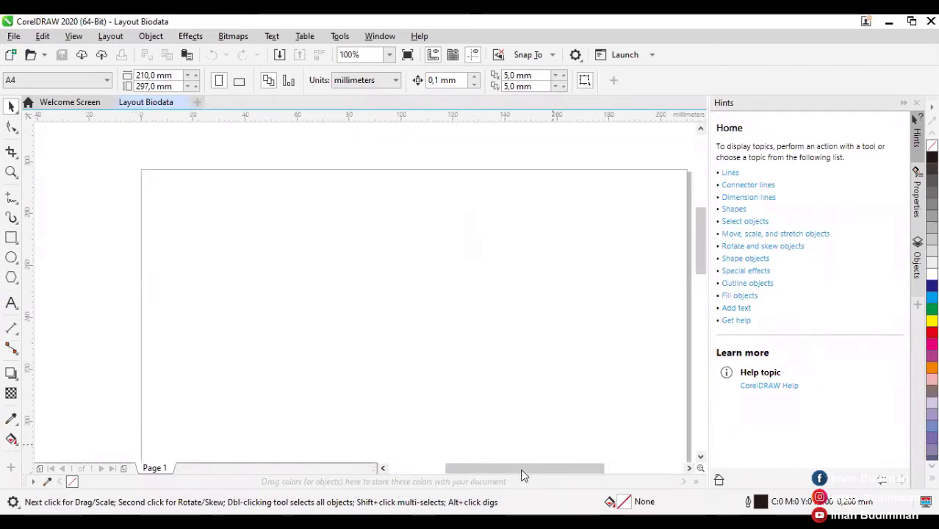
left_click_drag(522, 469, 526, 470)
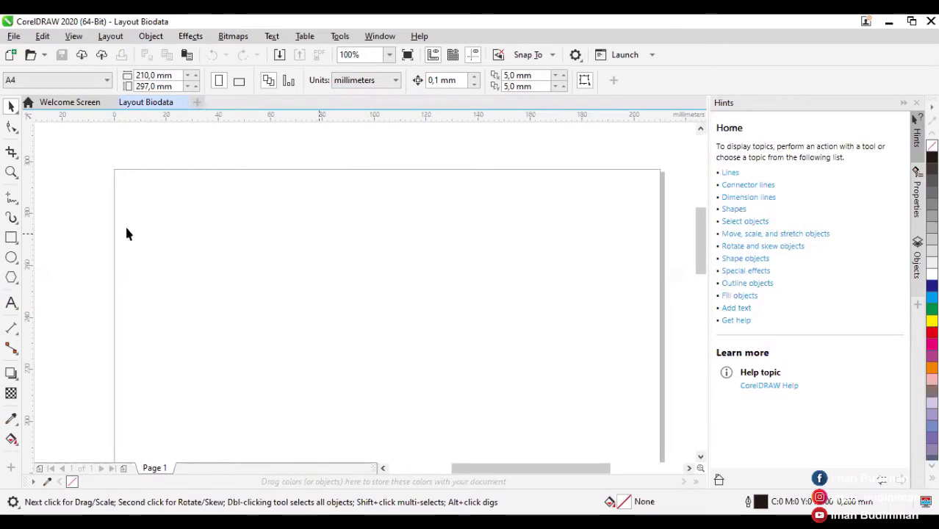
left_click(11, 304)
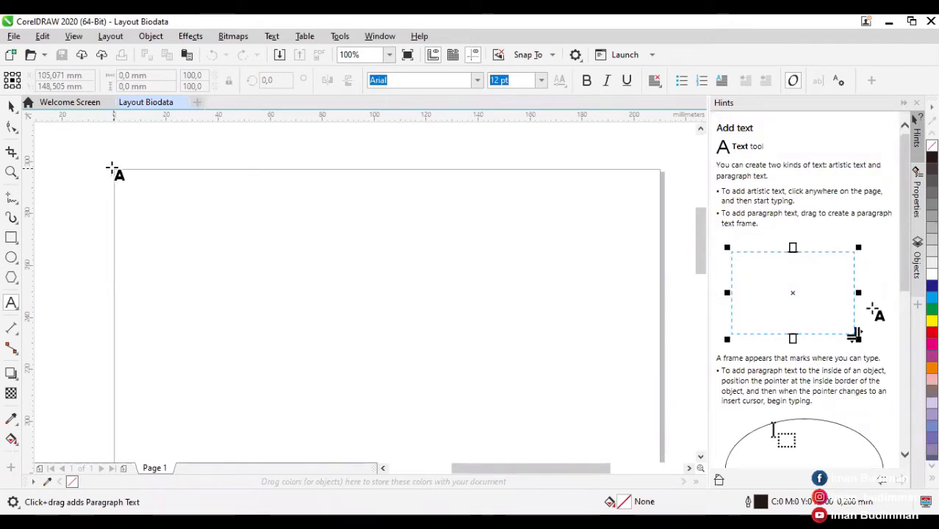
left_click_drag(111, 168, 660, 381)
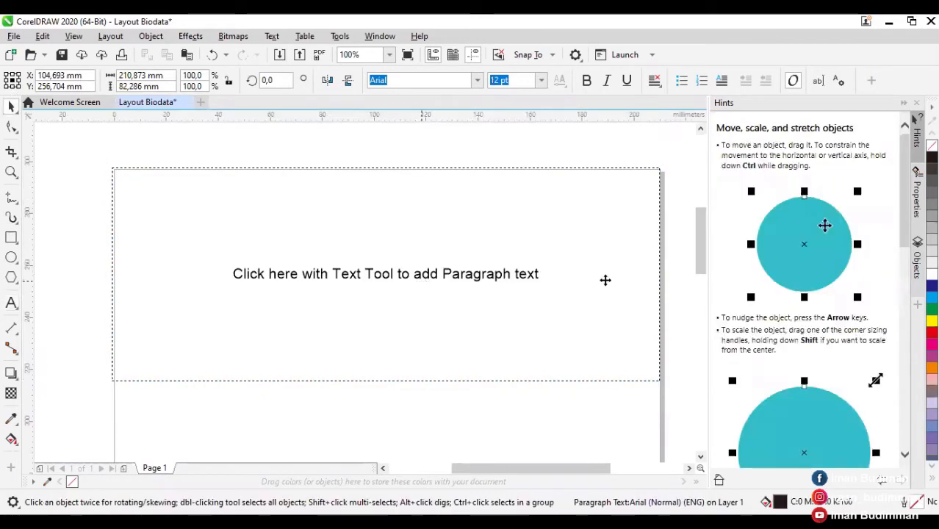
left_click(606, 280)
- Draw a paragraph text frame about 211 × 81 mm across the top of the page and enter HEADING in it
left_click(12, 302)
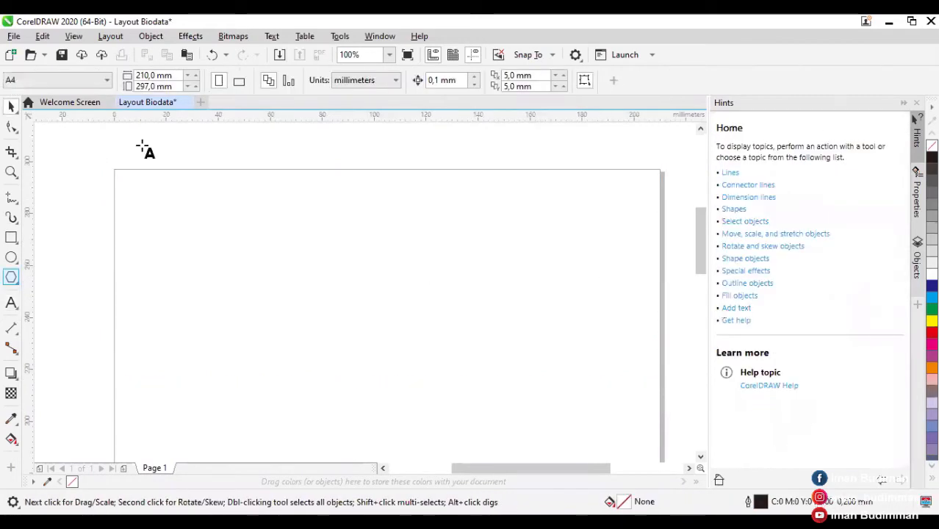
left_click_drag(116, 169, 664, 382)
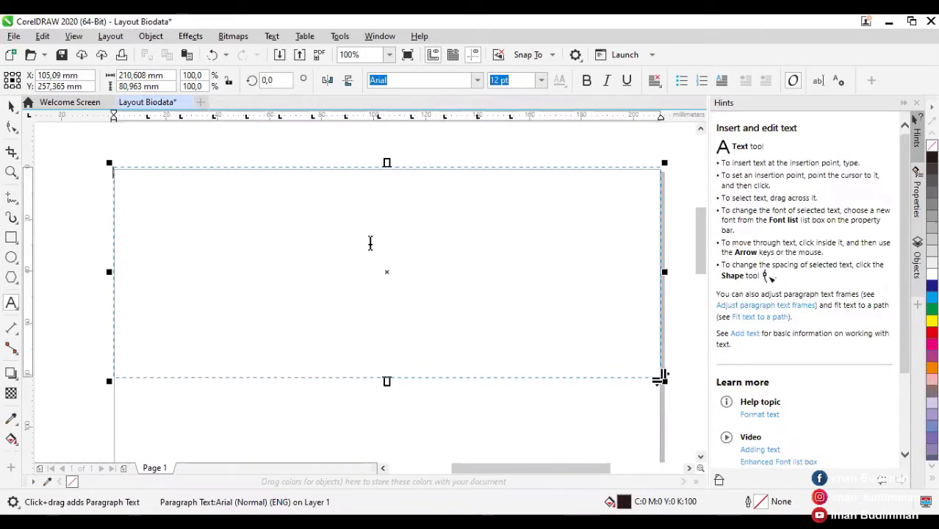
type("HEADING")
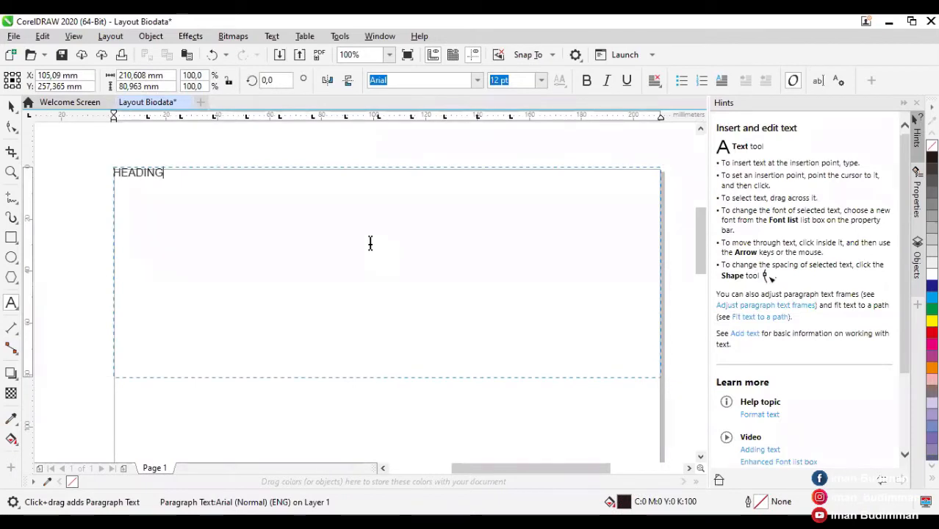
- Center the HEADING text horizontally in its frame and leave text editing
key("ctrl+a")
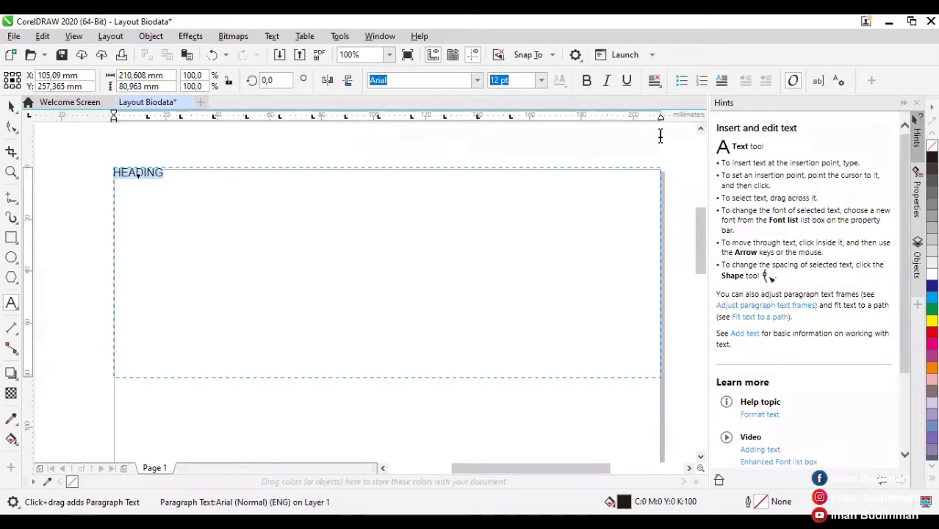
key("ctrl+e")
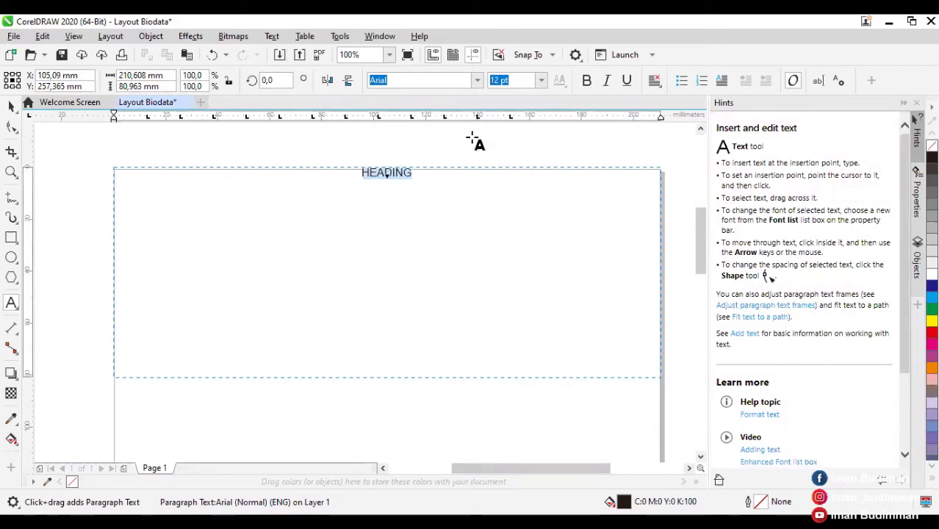
left_click(14, 107)
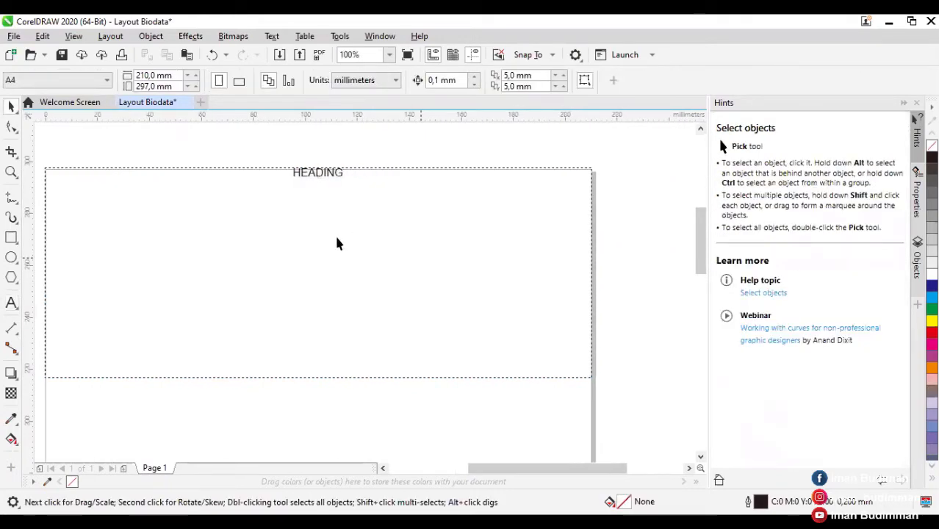
- Set the heading text to 48 pt and shorten its frame to about 31 mm high
scroll(335, 237, "down", 4)
scroll(346, 205, "up", 1)
left_click(482, 299)
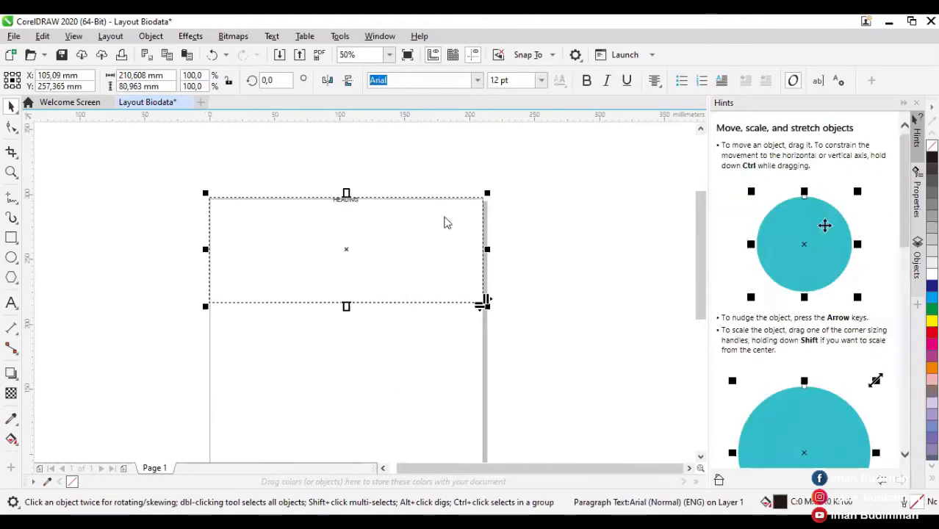
key("Tab")
key("alt+Down")
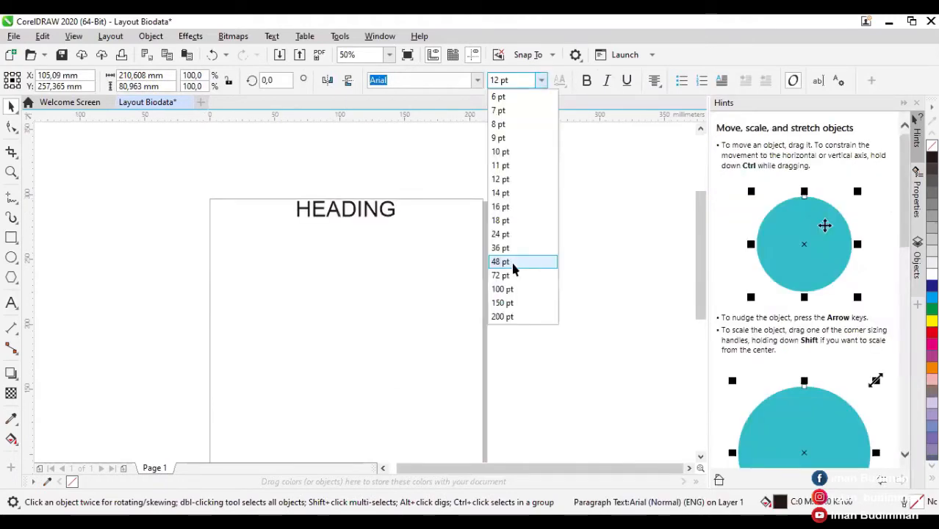
key("Return")
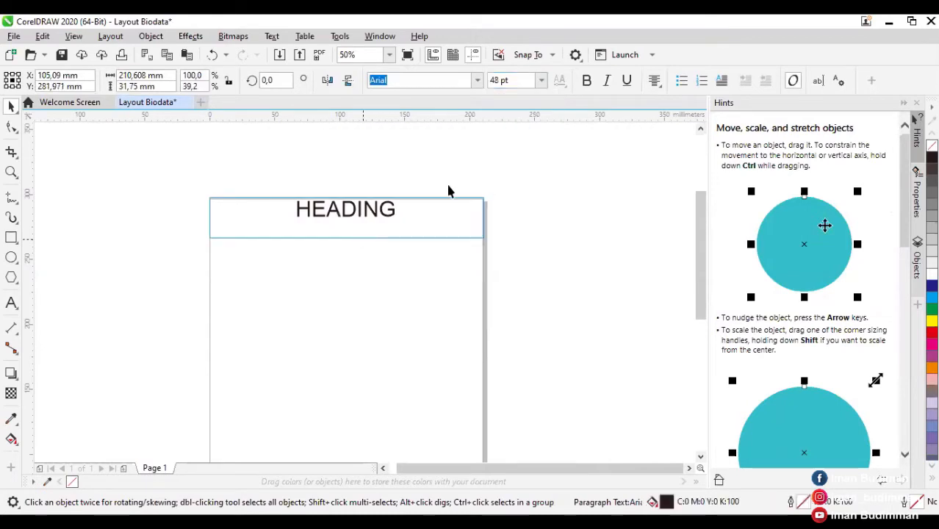
- Replace the heading text with HEAD and leave text editing with the frame selected
double_click(311, 209)
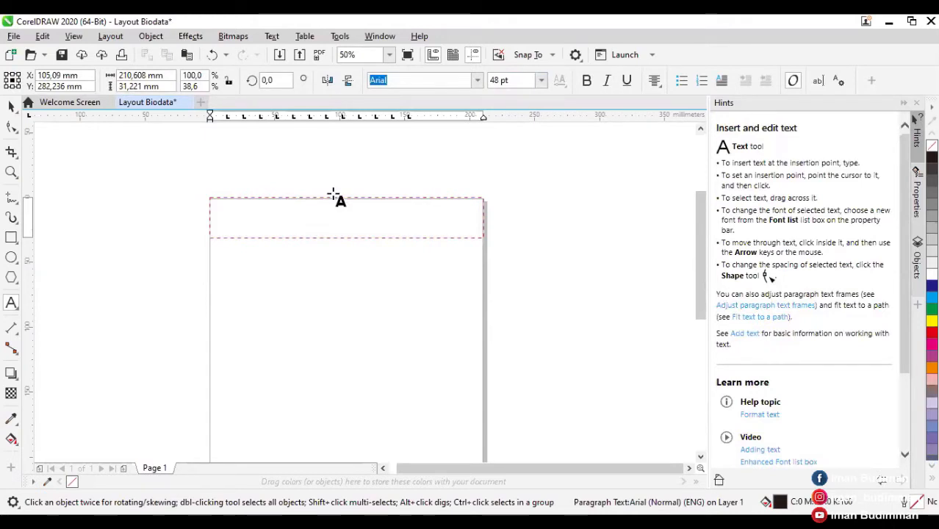
type("HEA")
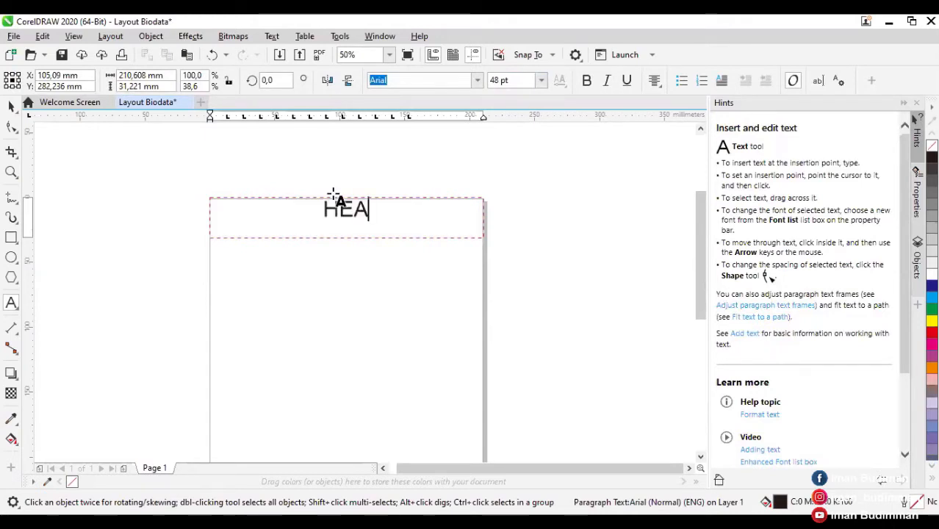
type("D")
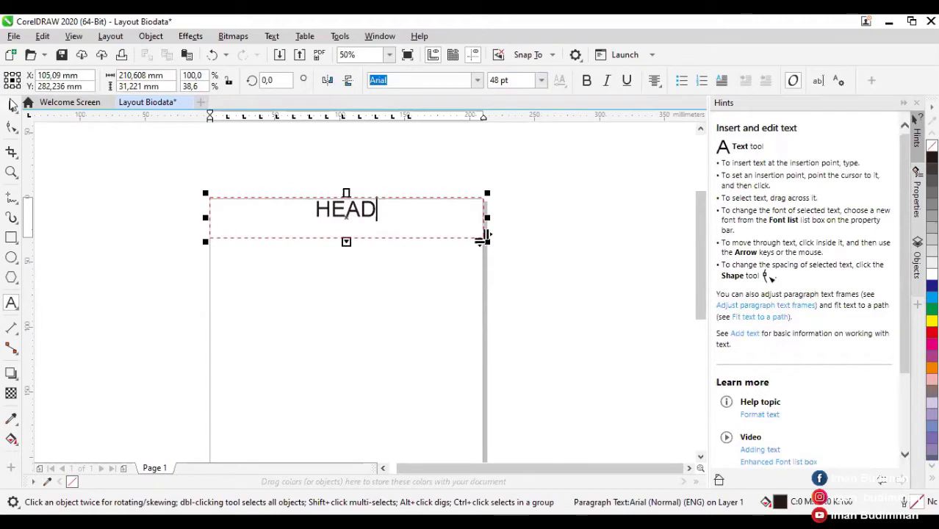
left_click(12, 105)
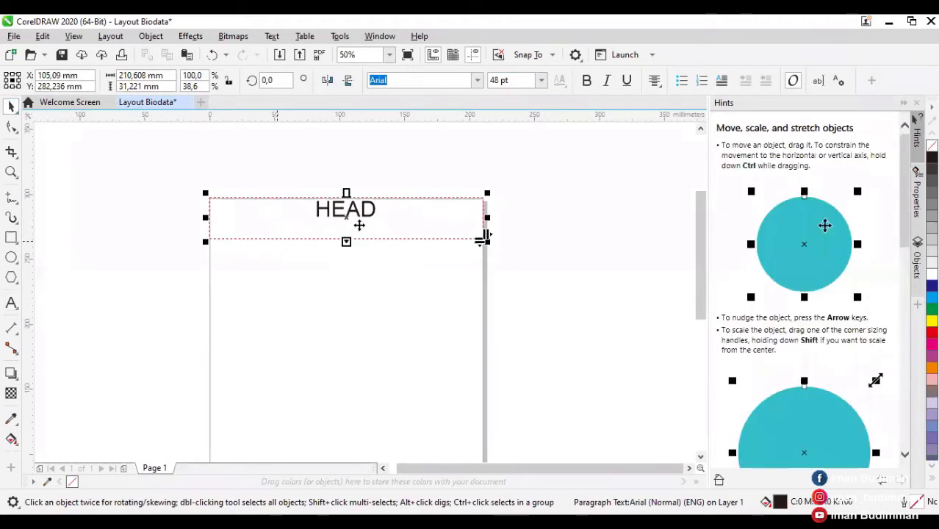
scroll(359, 222, "down", 2)
scroll(358, 226, "up", 2)
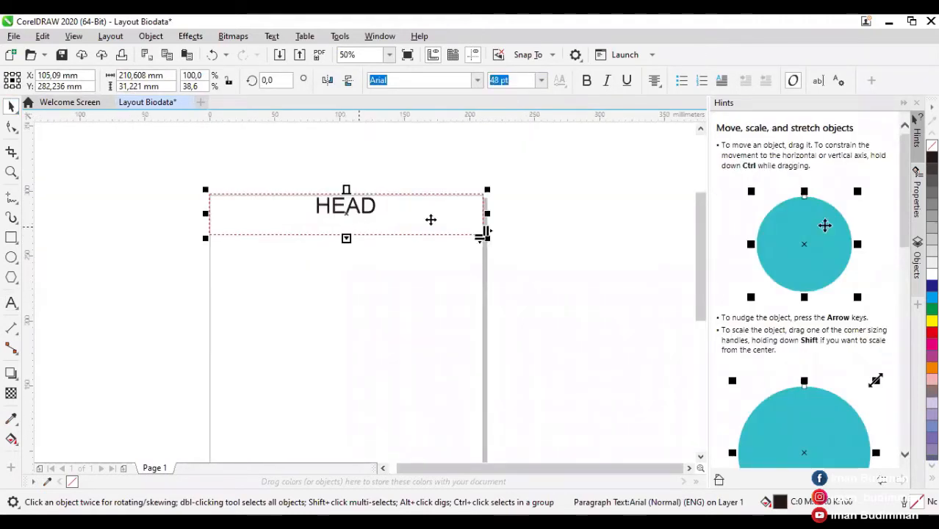
- Delete the HEAD text frame and draw a yellow rectangle about 210 × 87 mm across the top of the page
key("Delete")
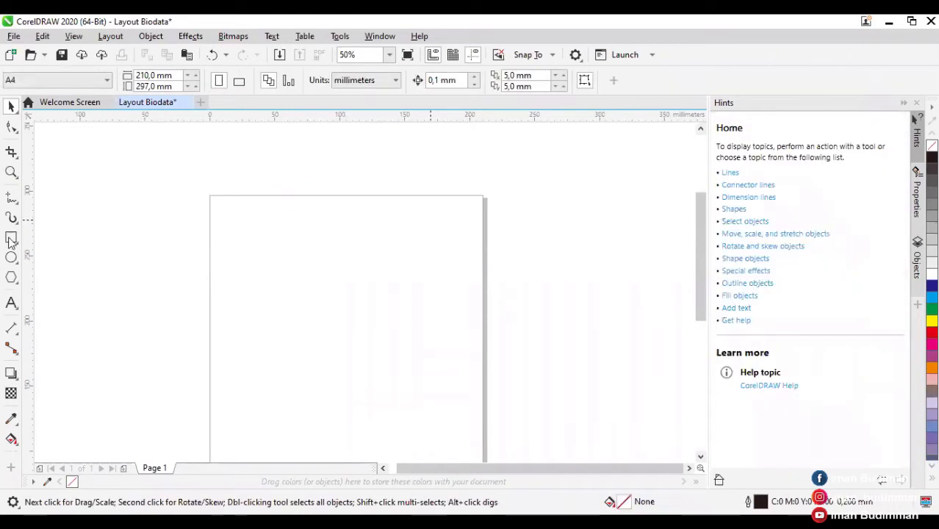
left_click(11, 239)
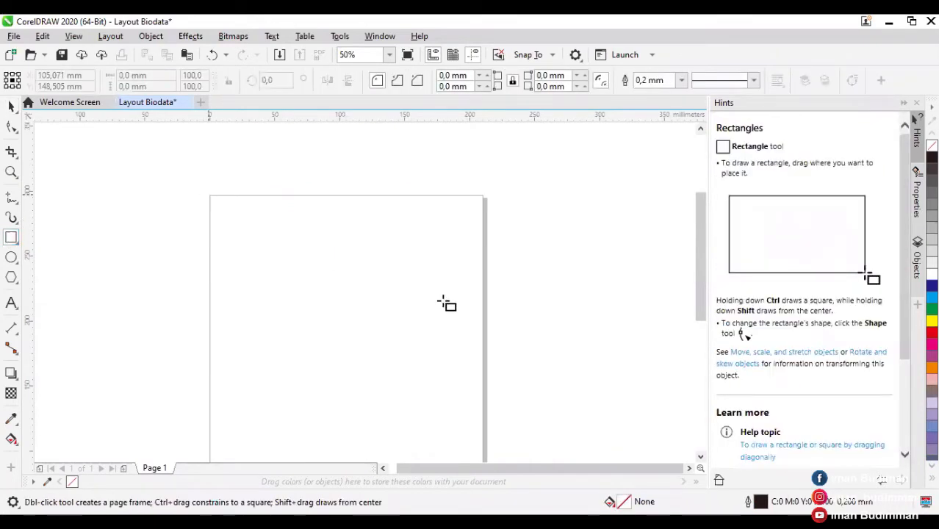
left_click_drag(444, 303, 486, 307)
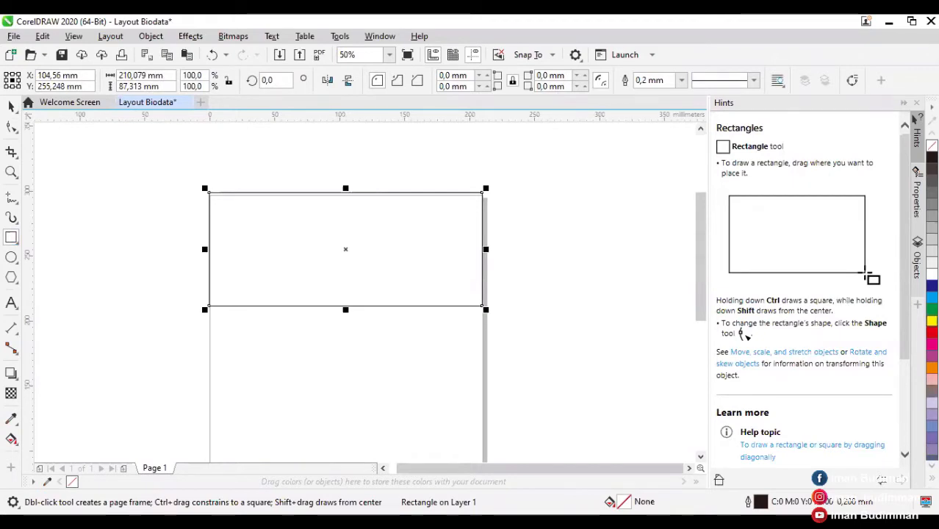
left_click(932, 333)
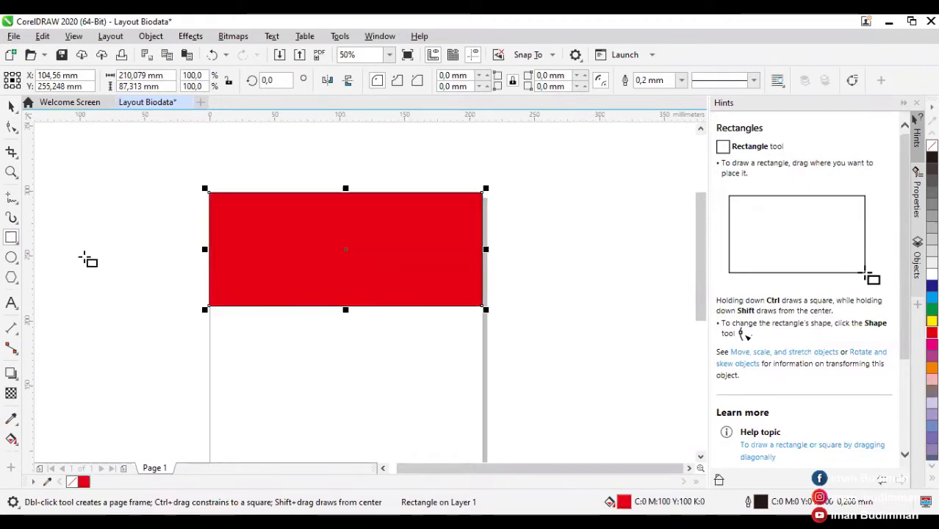
left_click(932, 321)
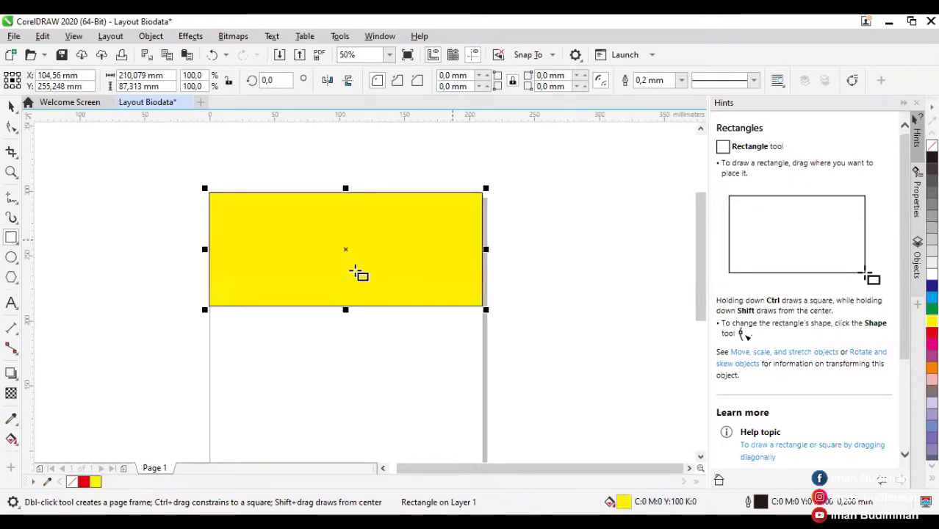
- Draw a green rectangle about 211 × 118 mm across the page directly below the yellow one
scroll(361, 273, "left", 5)
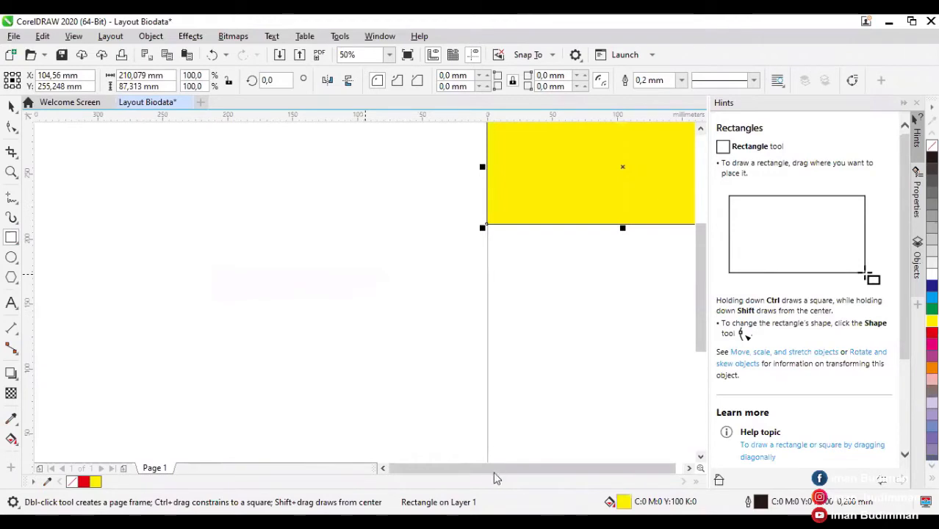
scroll(541, 465, "right", 3)
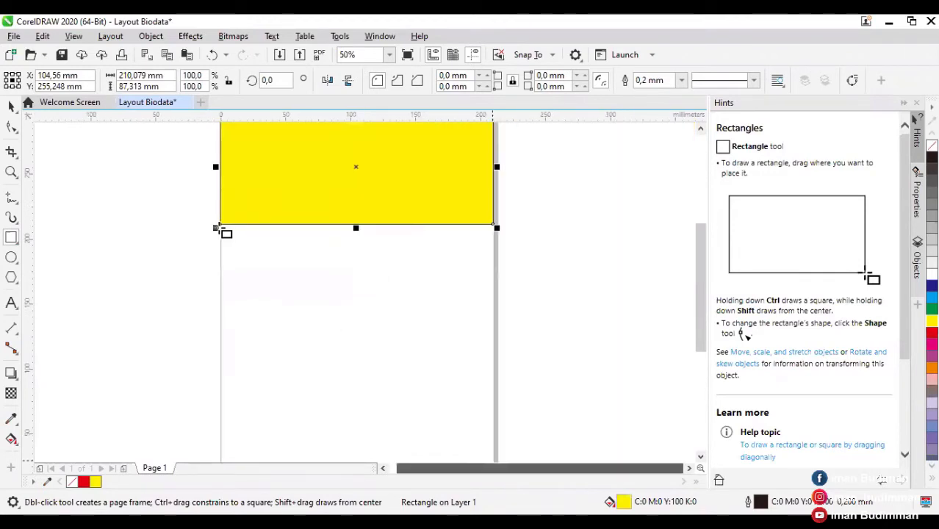
mouse_move(219, 229)
left_mouse_down()
mouse_move(447, 331)
mouse_move(498, 381)
left_mouse_up()
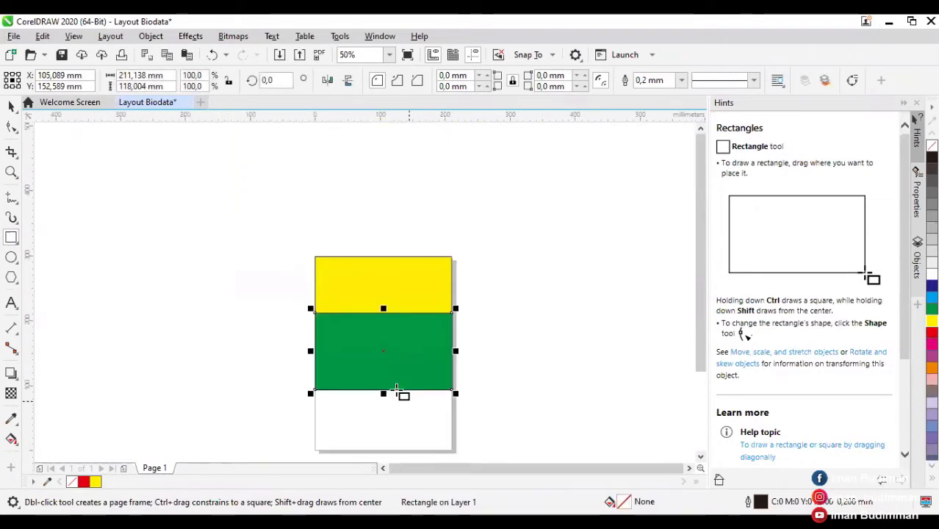
- Draw a dark blue rectangle about 212 × 94 mm over the remaining bottom part of the page and deselect it
left_click_drag(700, 300, 700, 360)
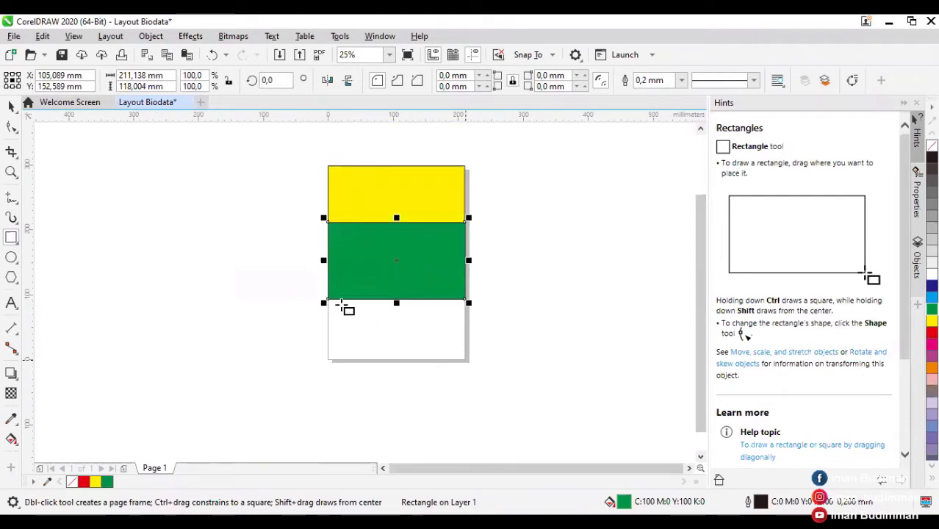
left_click_drag(330, 299, 465, 361)
left_click(931, 286)
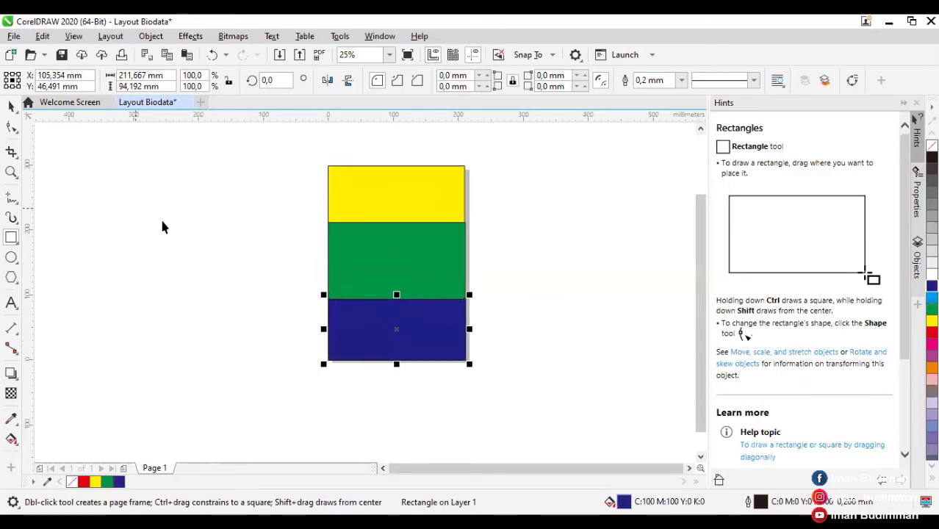
left_click(645, 363)
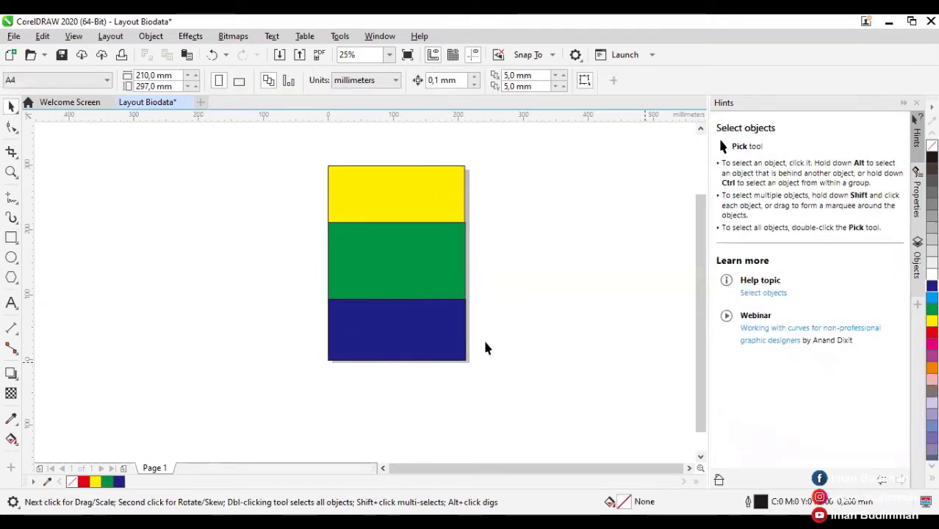
- Examine the yellow, green and dark blue sections of the page layout, selecting them one at a time
scroll(486, 342, "up", 1)
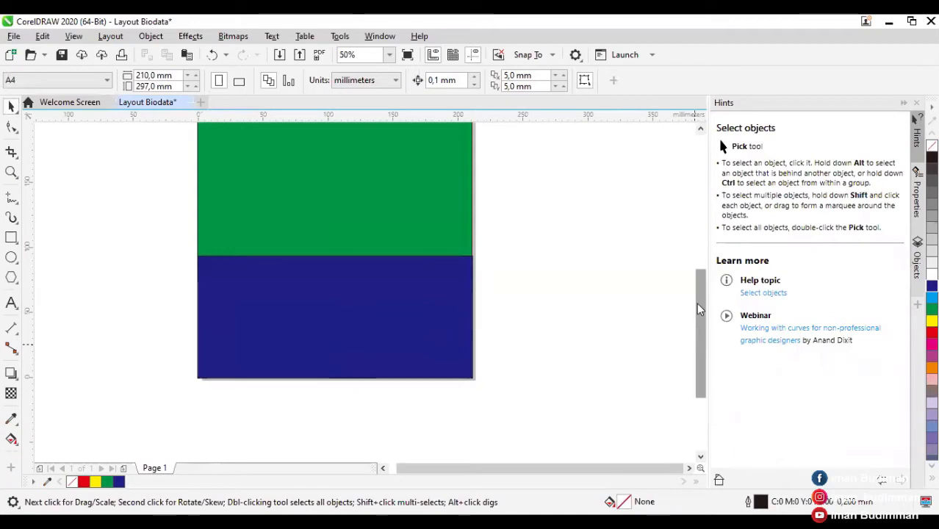
scroll(698, 309, "up", 2)
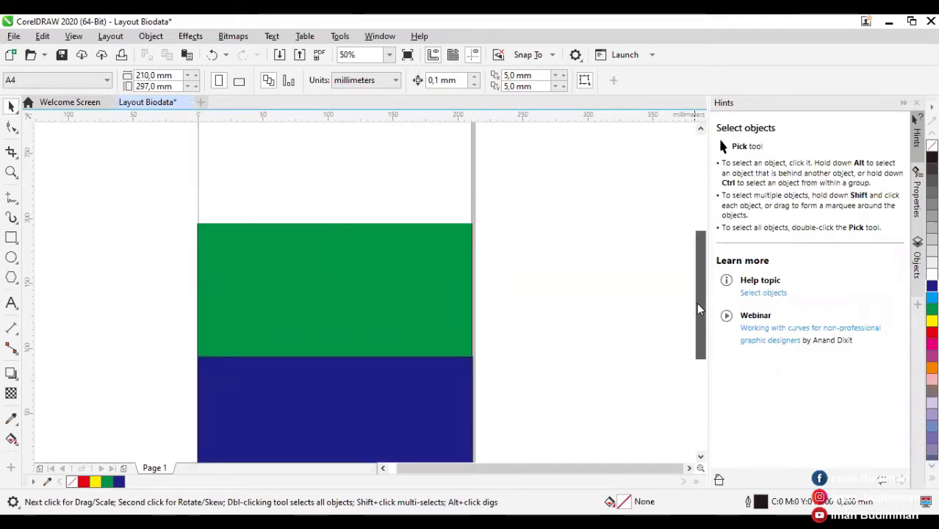
left_click(456, 333)
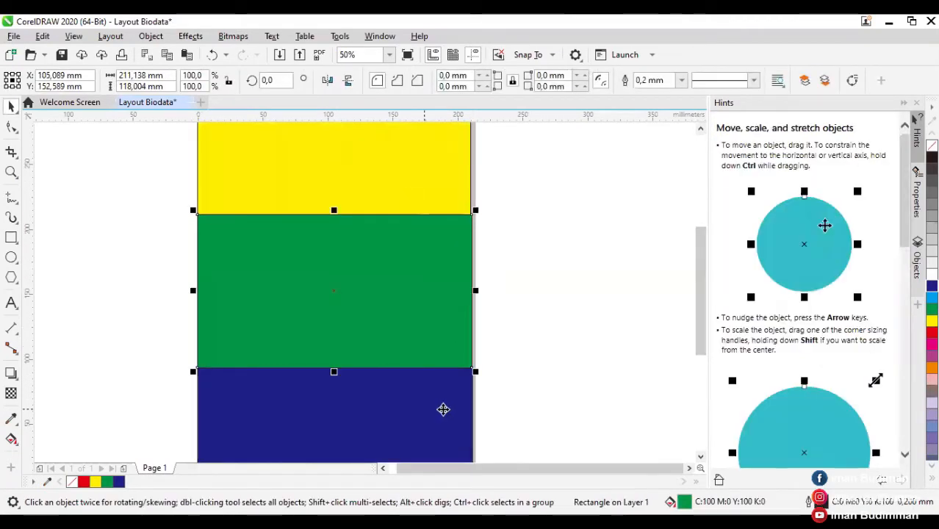
left_click(444, 409)
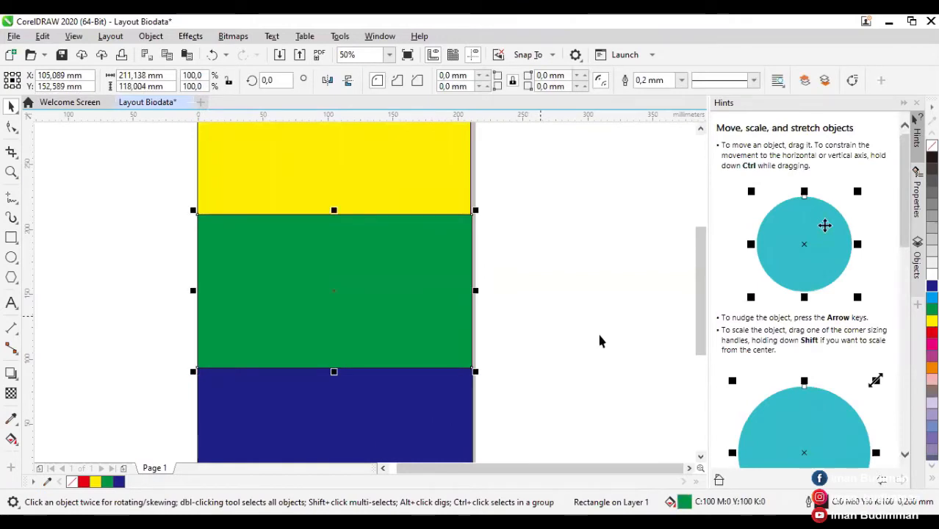
left_click(597, 331)
scroll(596, 331, "up", 1)
scroll(599, 342, "down", 2)
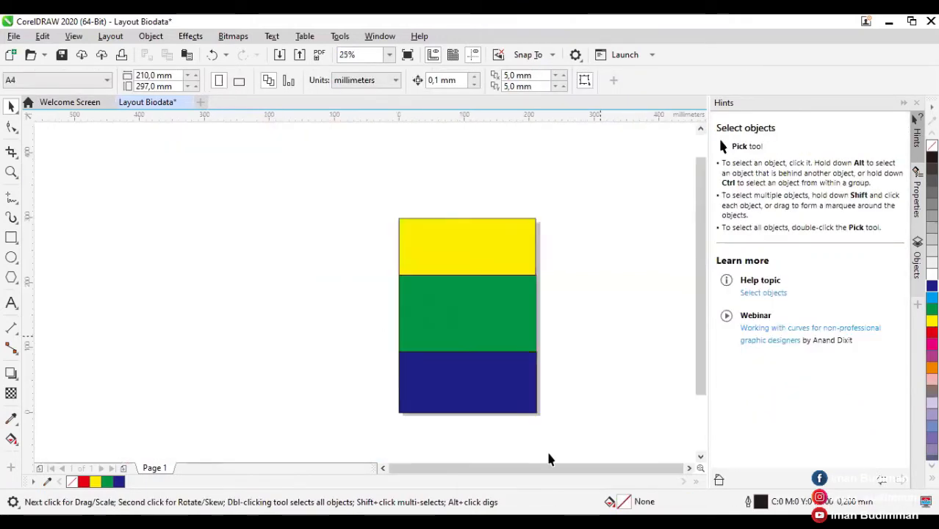
scroll(552, 459, "up", 1)
left_click_drag(628, 470, 621, 470)
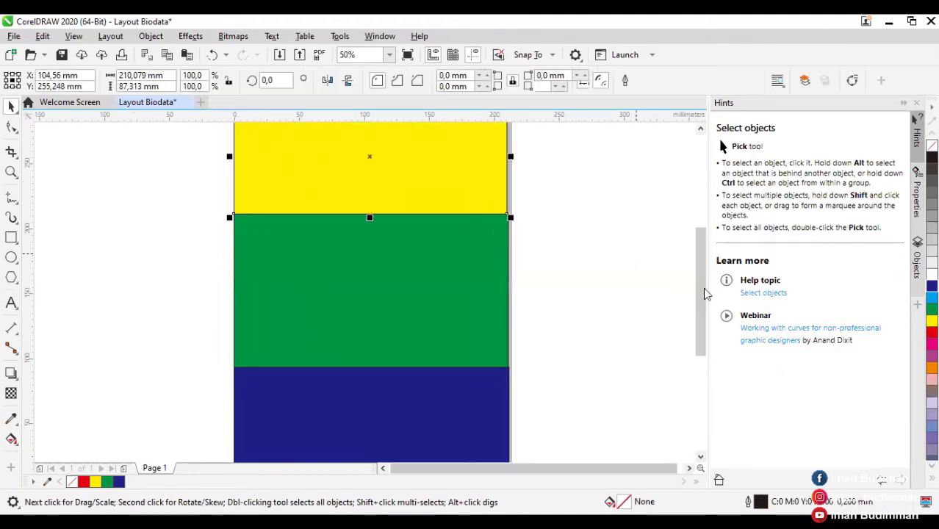
scroll(627, 302, "up", 1)
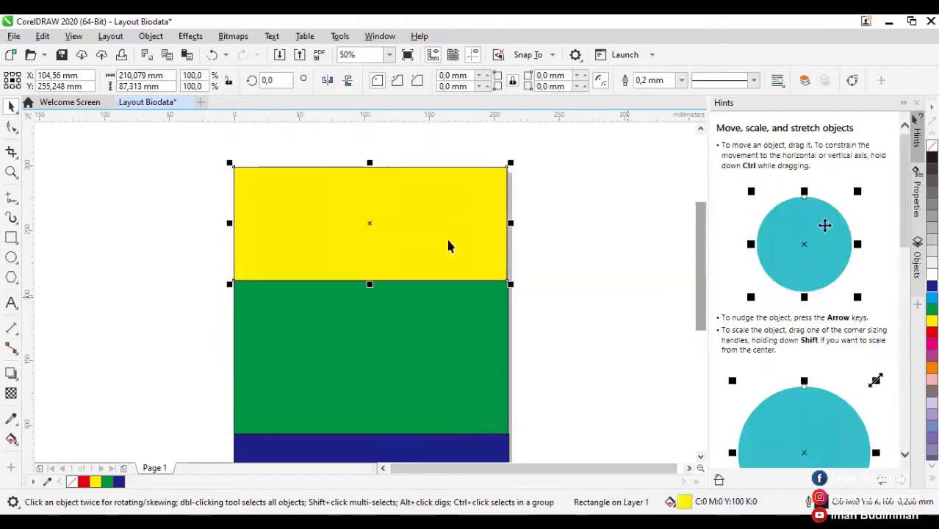
left_click(446, 236)
key("Escape")
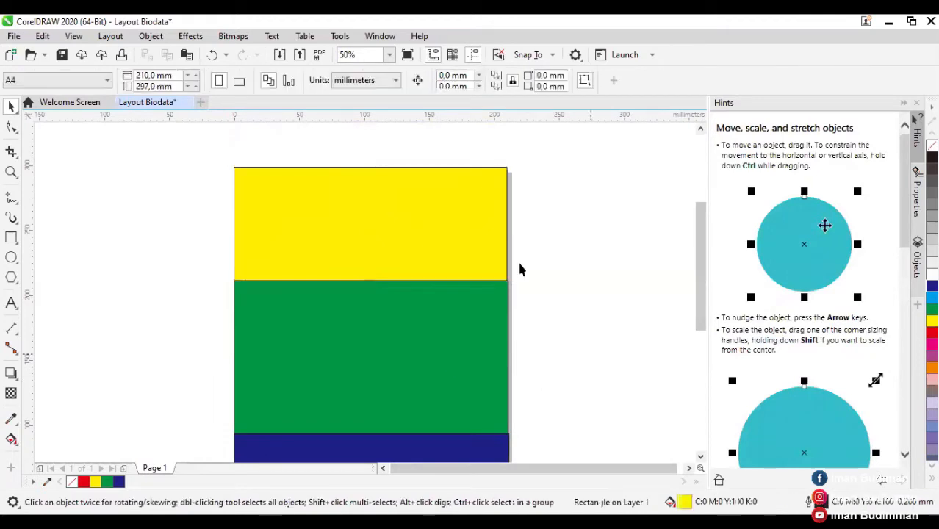
left_click(478, 226)
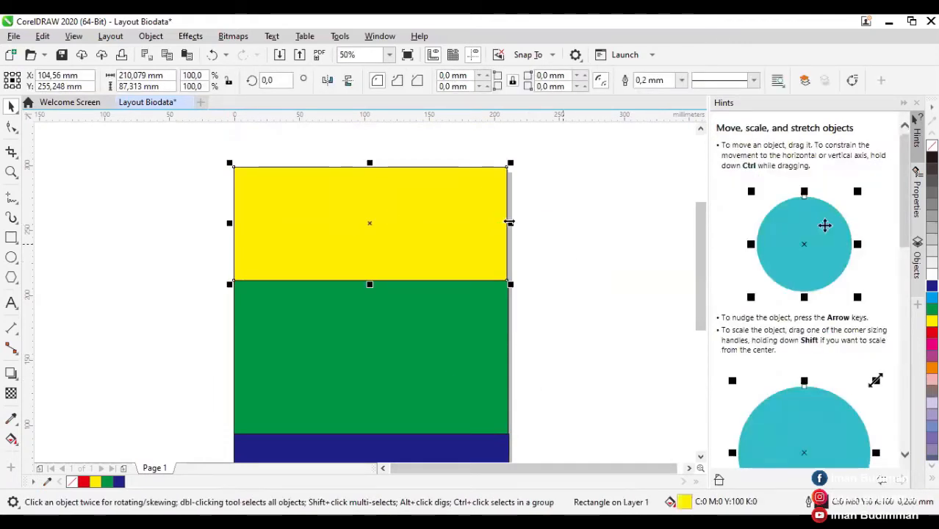
left_click(619, 286)
scroll(700, 282, "down", 1)
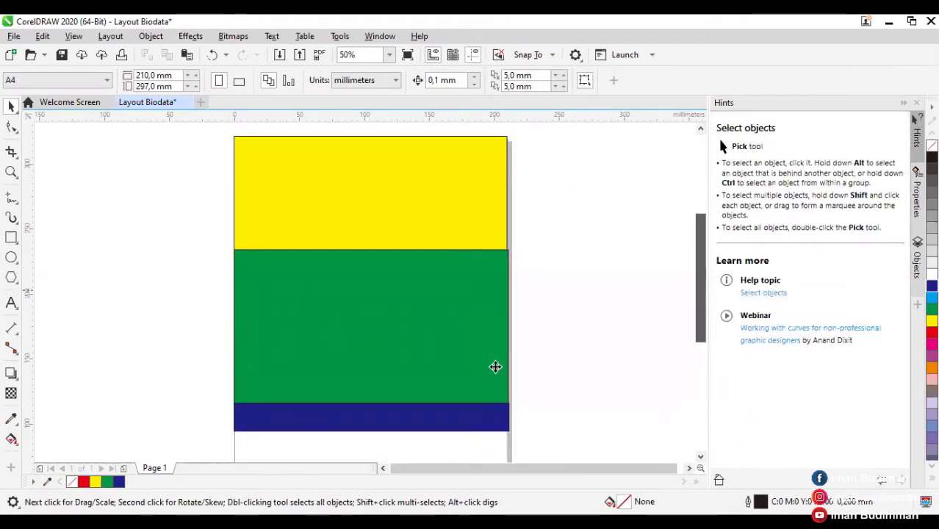
left_click(329, 322)
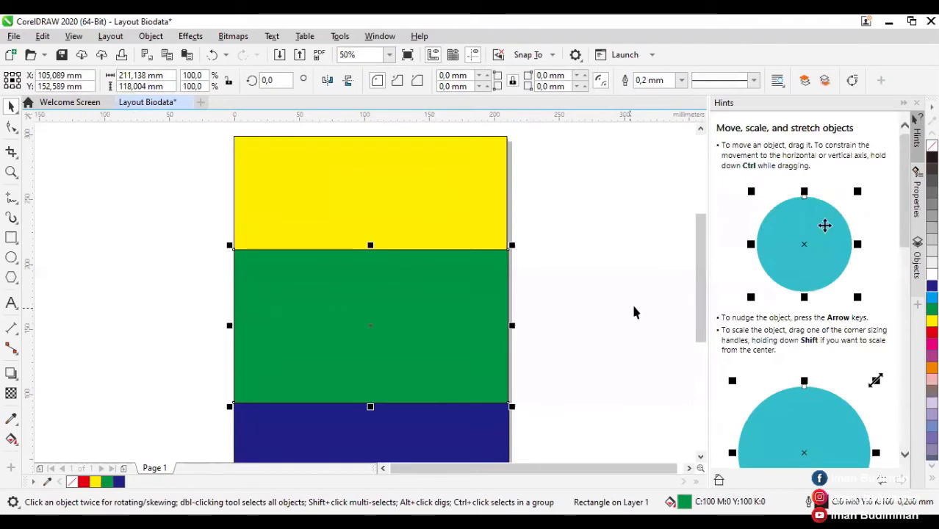
left_click(635, 305)
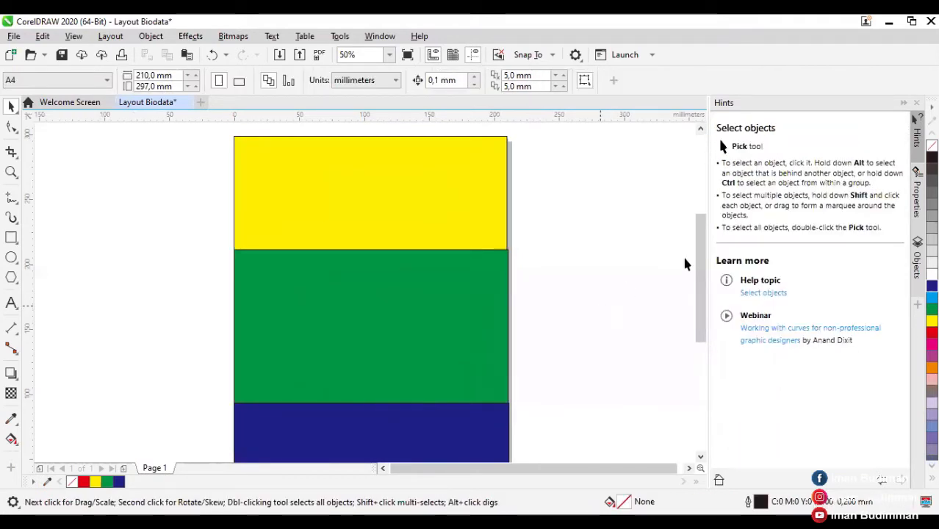
scroll(698, 295, "down", 2)
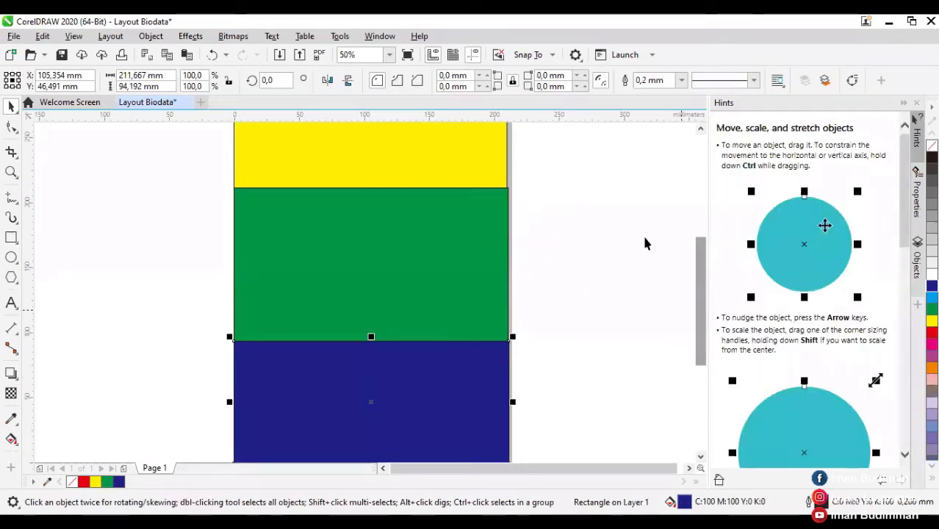
scroll(631, 212, "down", 1)
left_click_drag(607, 174, 653, 292)
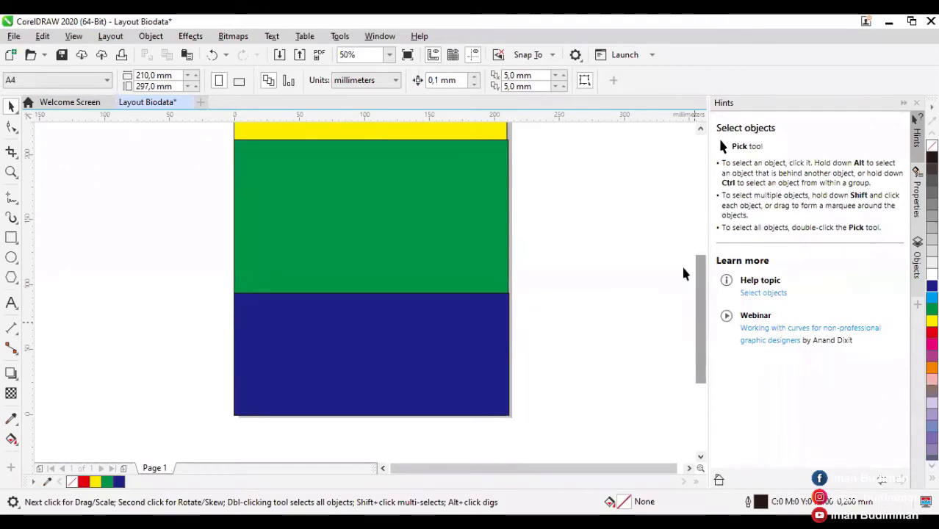
left_click_drag(703, 283, 696, 252)
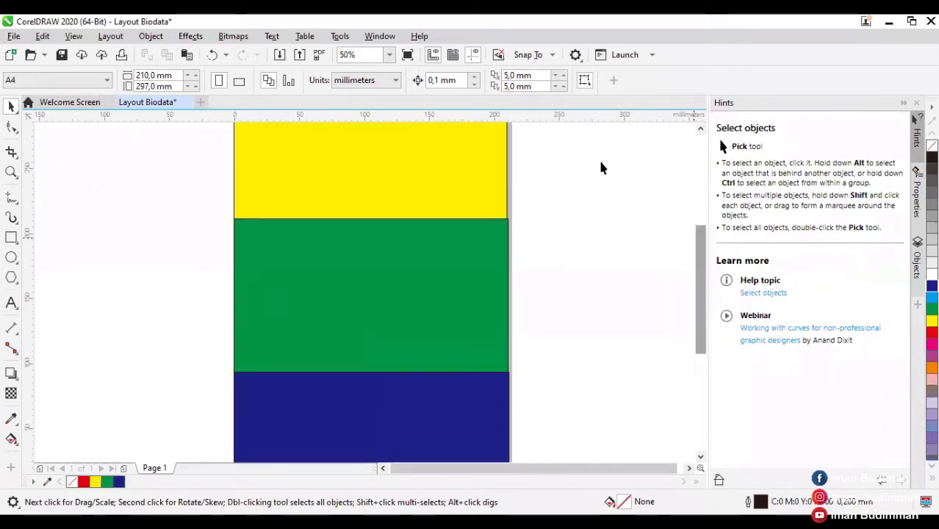
left_click_drag(601, 163, 453, 151)
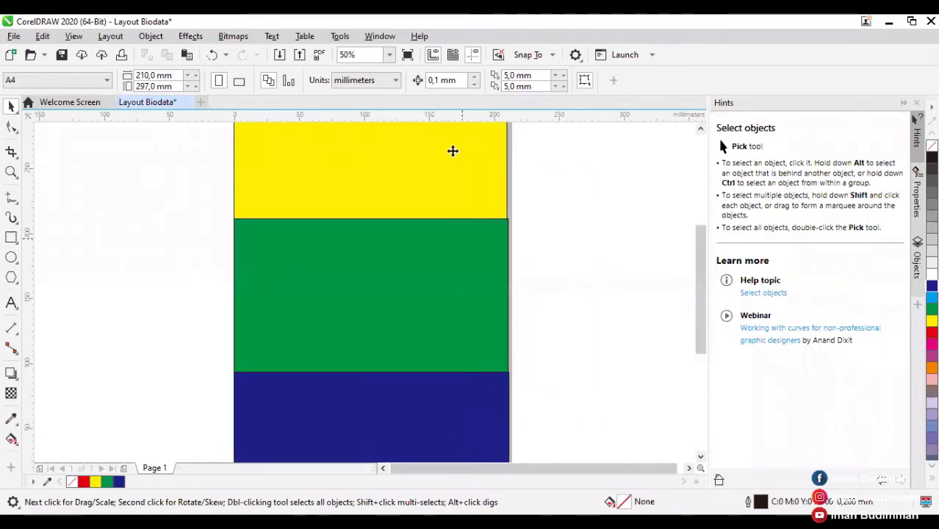
left_click(350, 400)
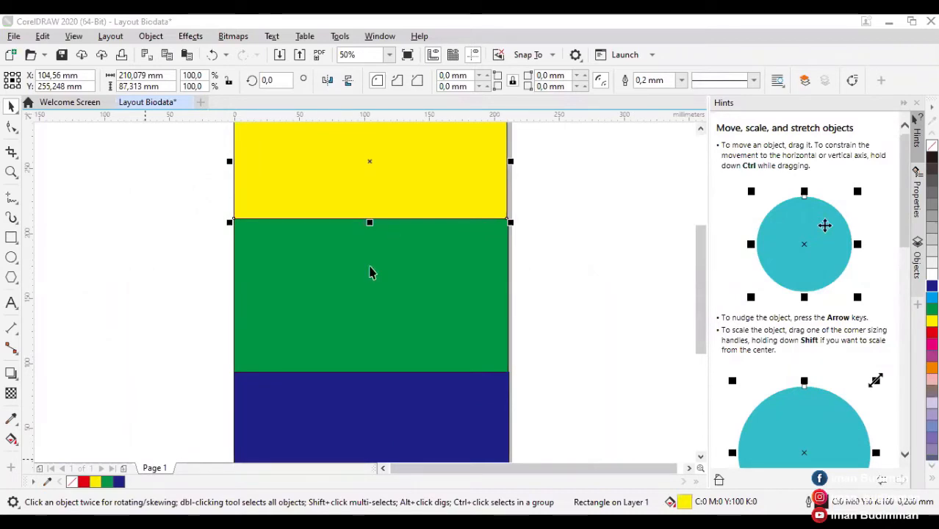
- Draw a white rectangle about 109 × 31 mm in the green section's upper-left corner, then try an orange fill and undo it
scroll(369, 270, "up", 2)
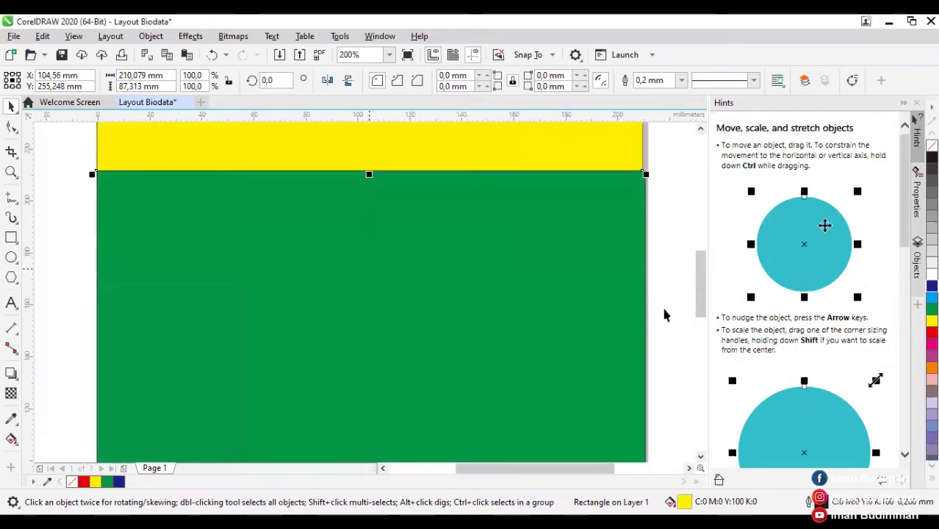
left_click(687, 262)
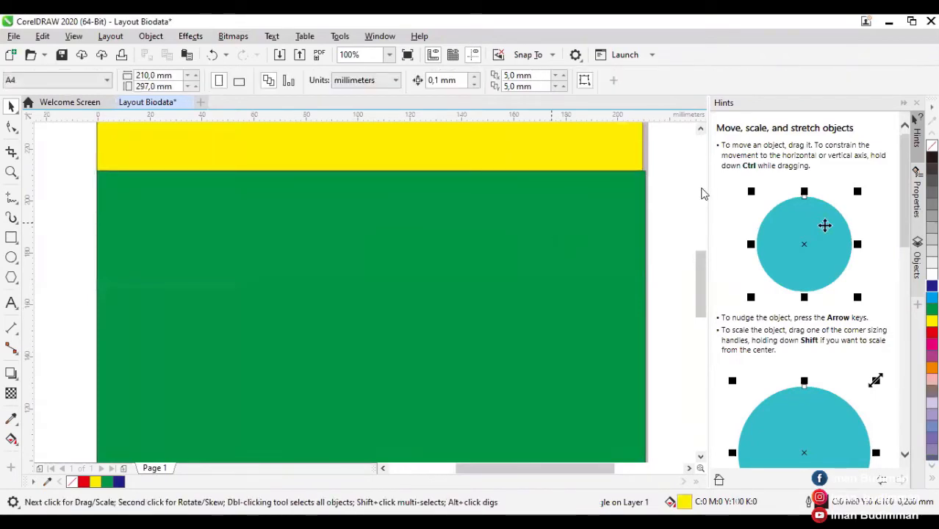
left_click(11, 237)
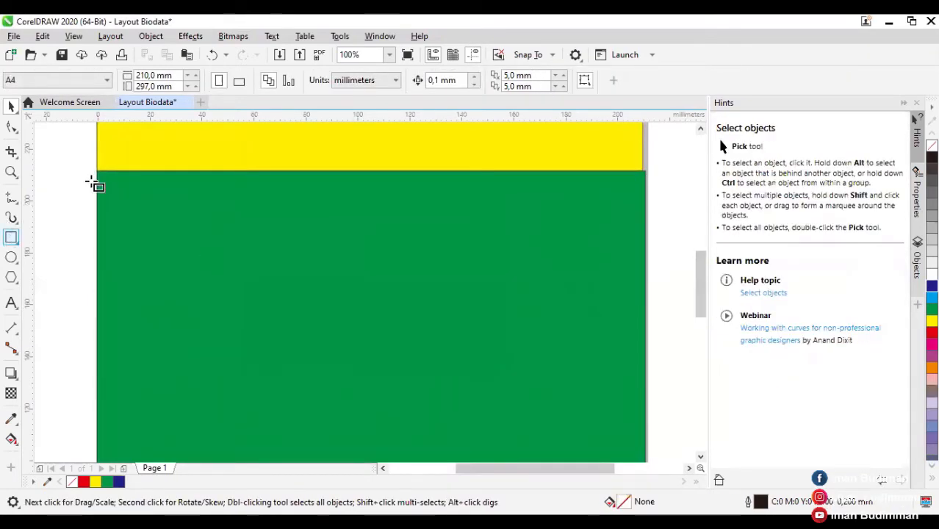
left_click_drag(97, 172, 183, 218)
left_click_drag(351, 247, 381, 254)
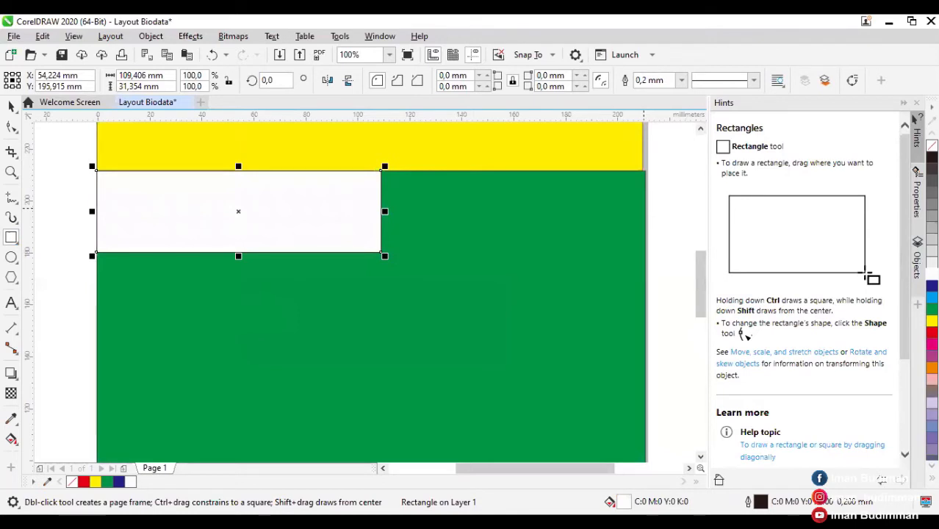
left_click(932, 367)
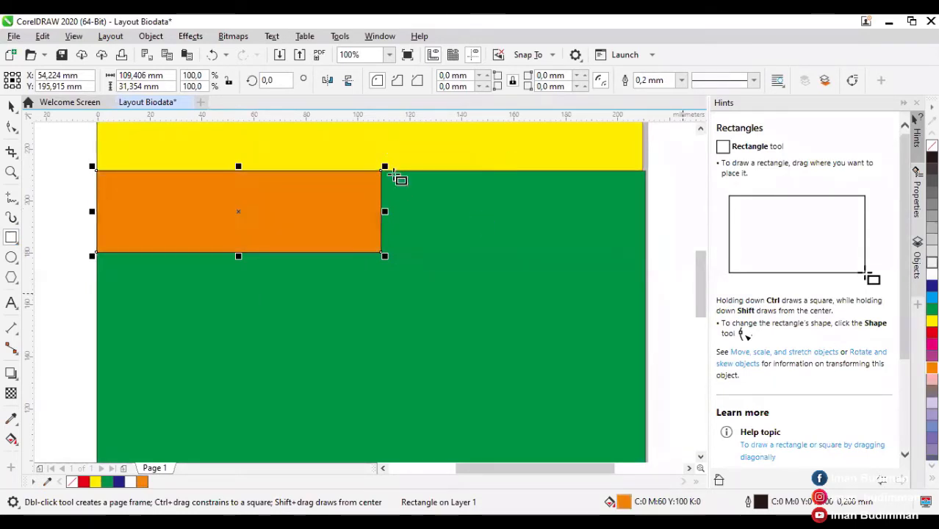
key("ctrl+z")
- Draw a cyan rectangle about 102 × 31 mm beside the white one, reaching the page's right edge
left_click_drag(384, 171, 648, 254)
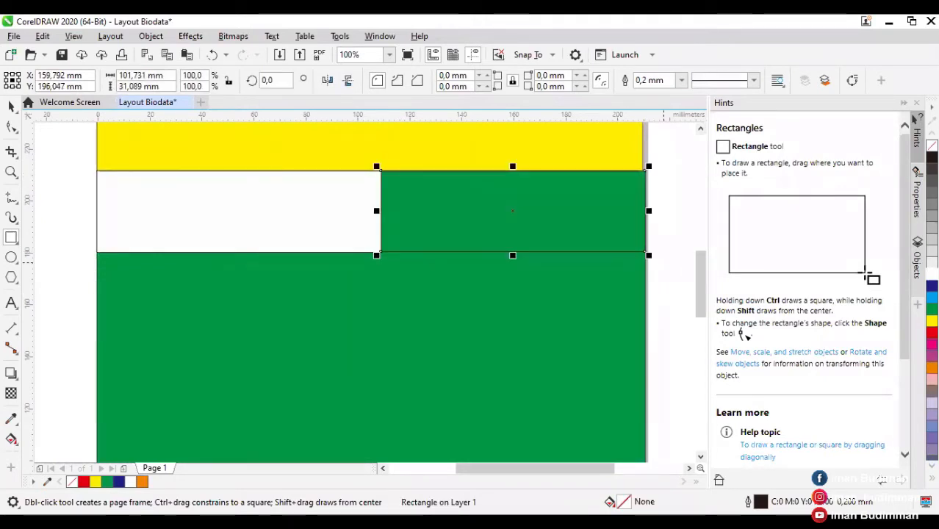
left_click(932, 296)
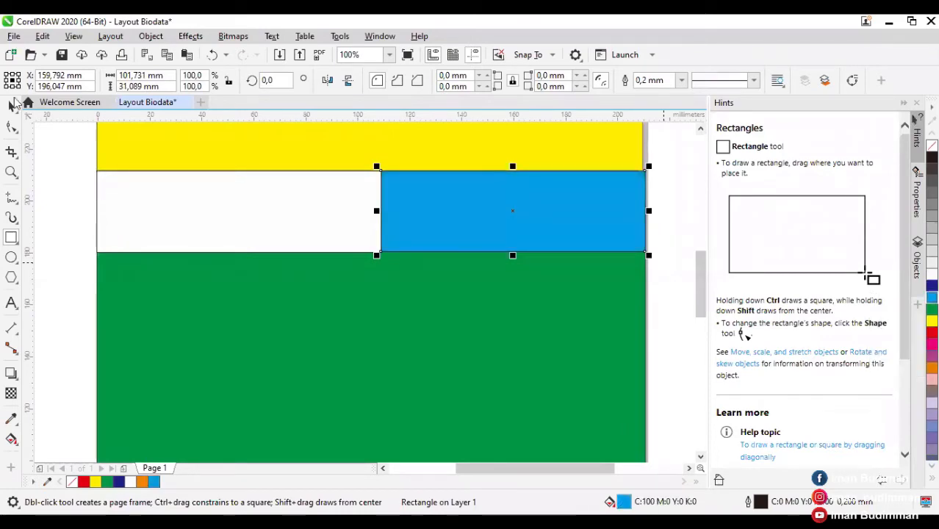
- Deselect the cyan rectangle and examine the overall page layout, including the white and cyan sections
left_click(11, 107)
left_click(55, 223)
scroll(161, 331, "up", 2)
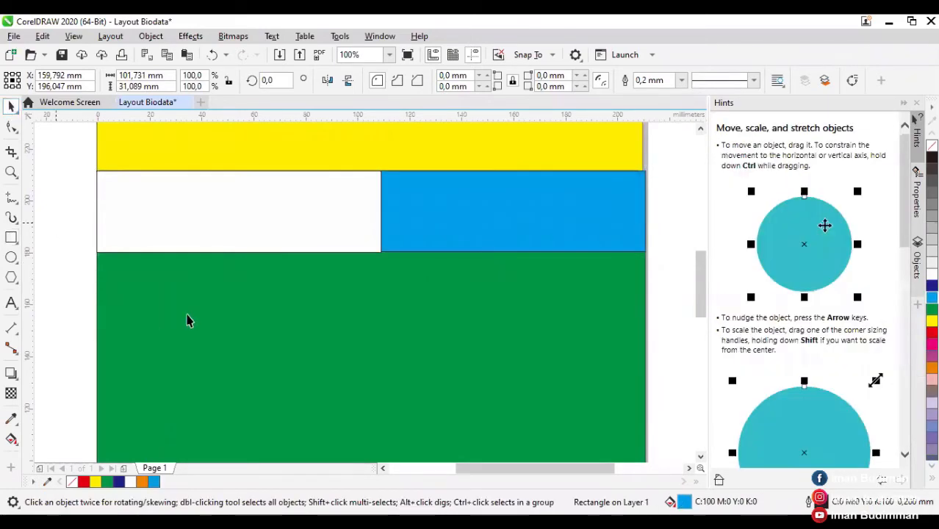
scroll(195, 365, "down", 2)
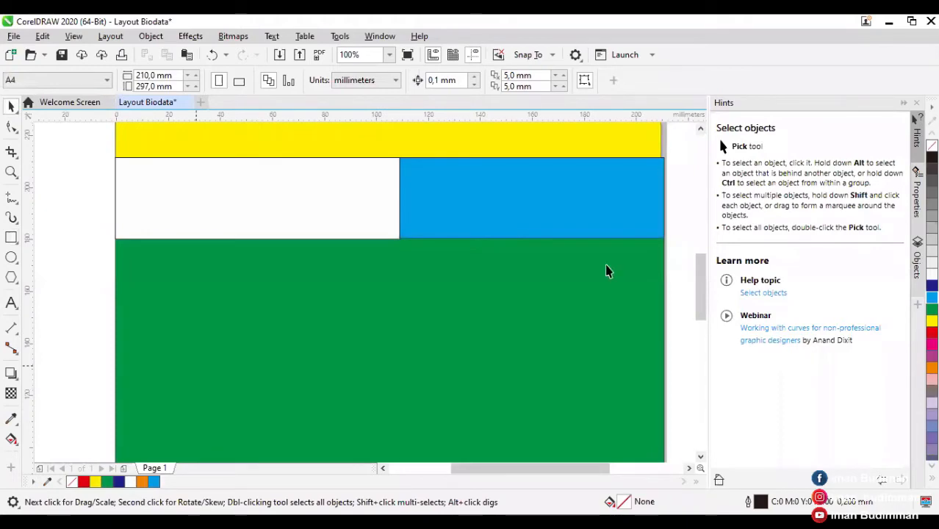
scroll(605, 268, "down", 1)
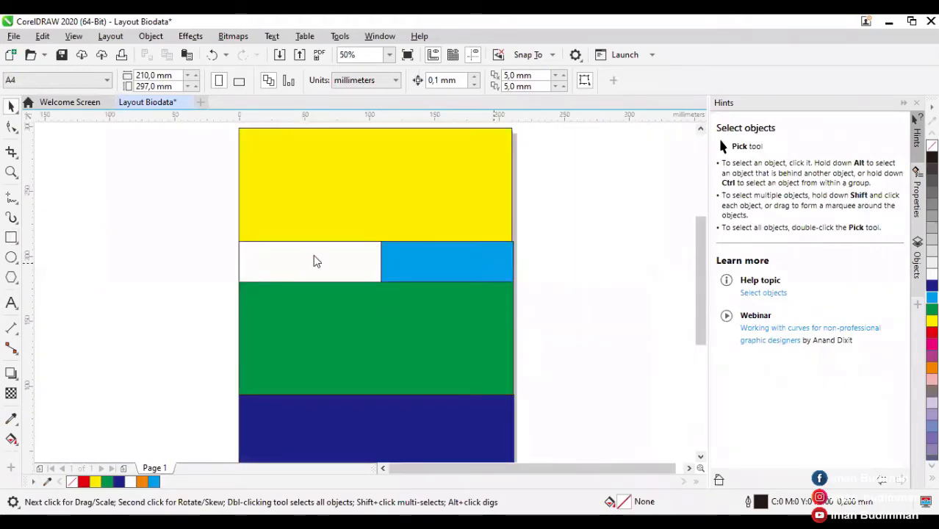
left_click(408, 259)
- Add the artistic text HEADING in Arial 24 pt and move it onto the yellow section
left_click(11, 301)
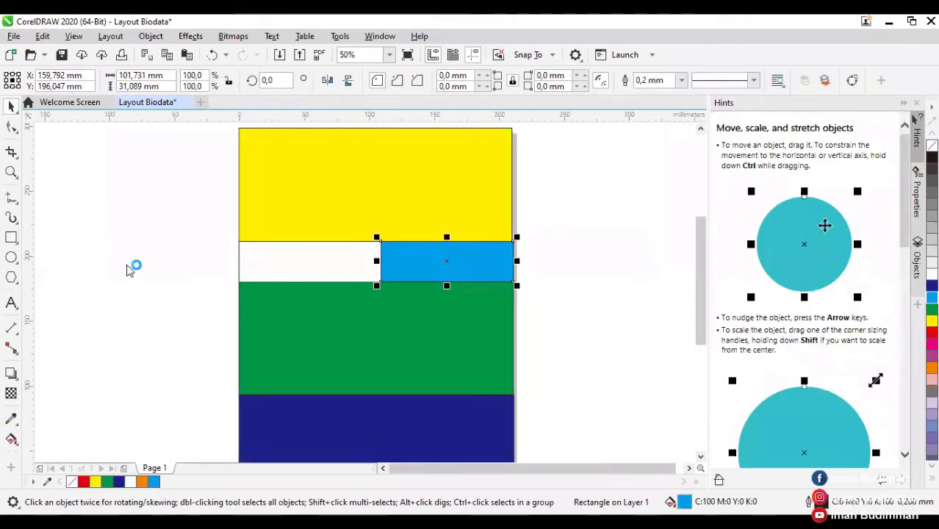
left_click(121, 252)
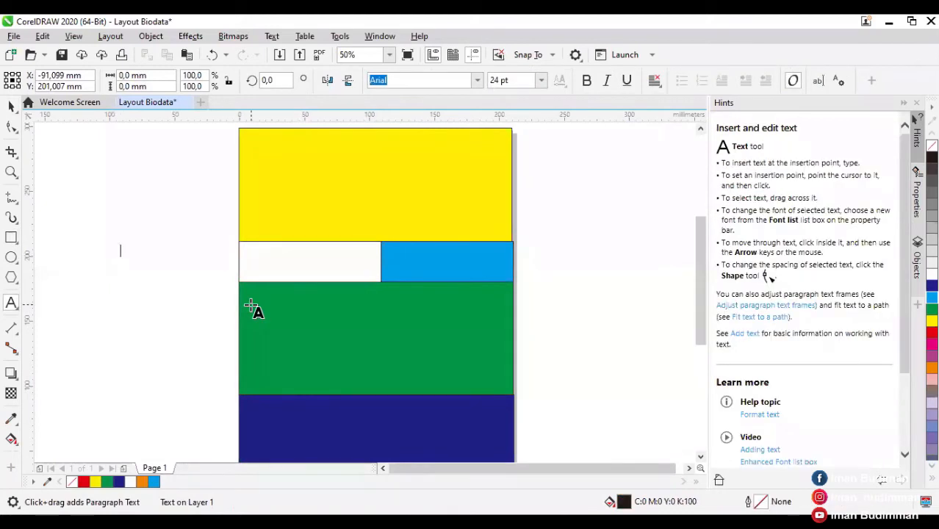
type("HEADING")
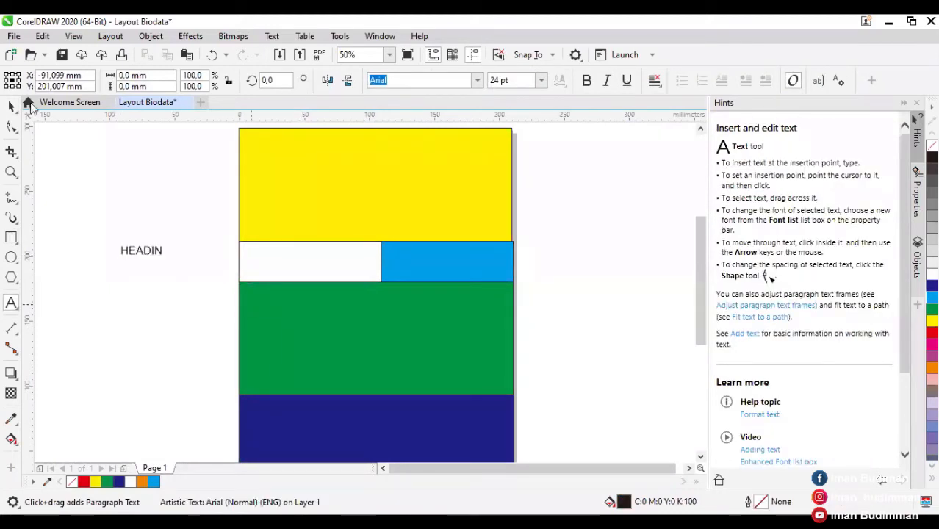
left_click(11, 107)
left_click_drag(162, 249, 328, 175)
- Place a copy of the HEADING text in the middle of the dark blue section
left_click_drag(396, 194, 393, 364)
right_click(393, 364)
left_click_drag(379, 434, 378, 433)
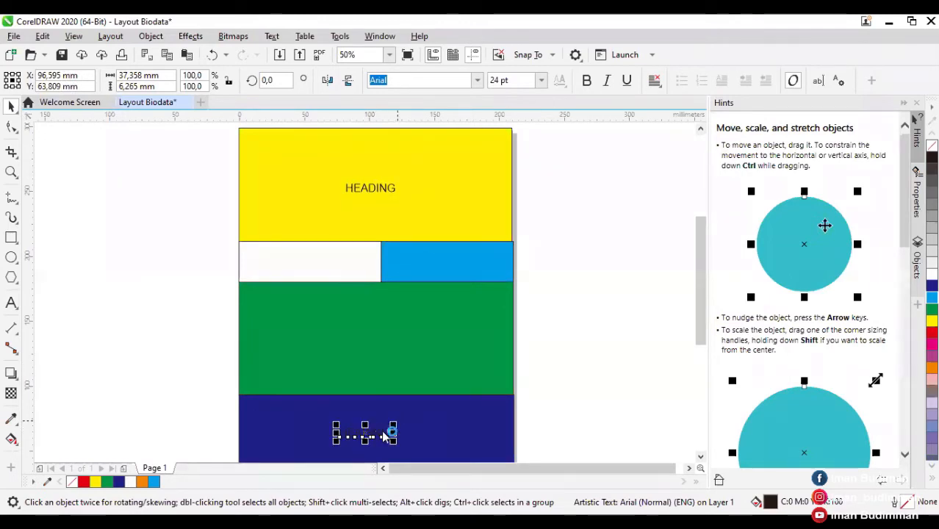
- Change the text in the dark blue section to FOOTER and fill it white
left_click(376, 435)
double_click(377, 435)
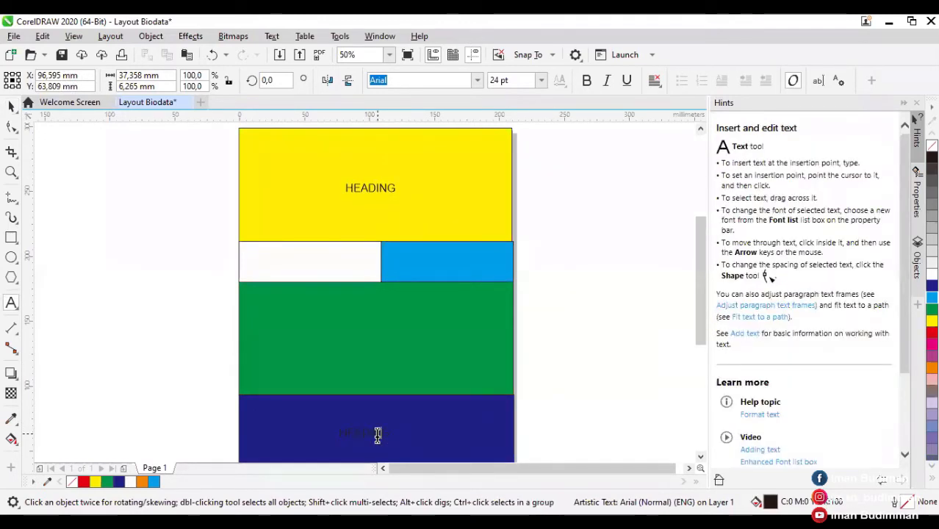
key("ctrl+a")
type("FOOTER")
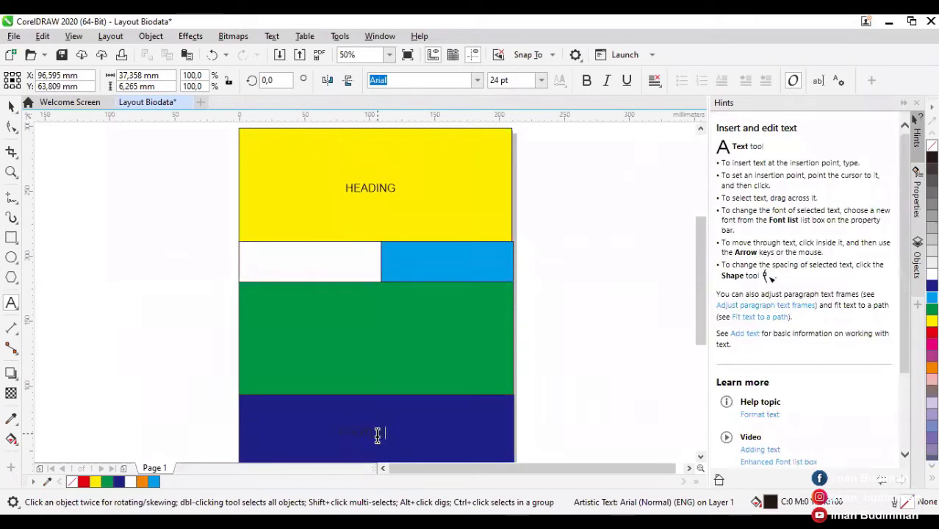
key("ctrl+a")
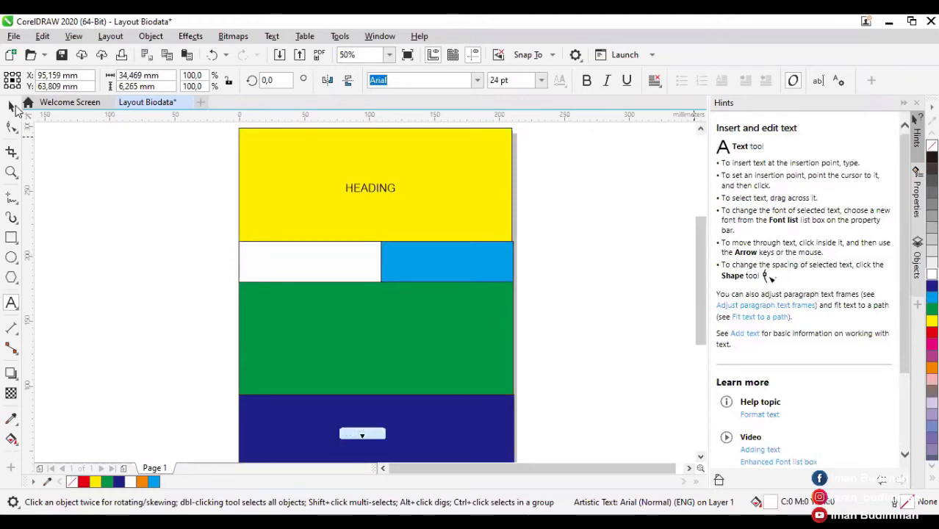
left_click(11, 107)
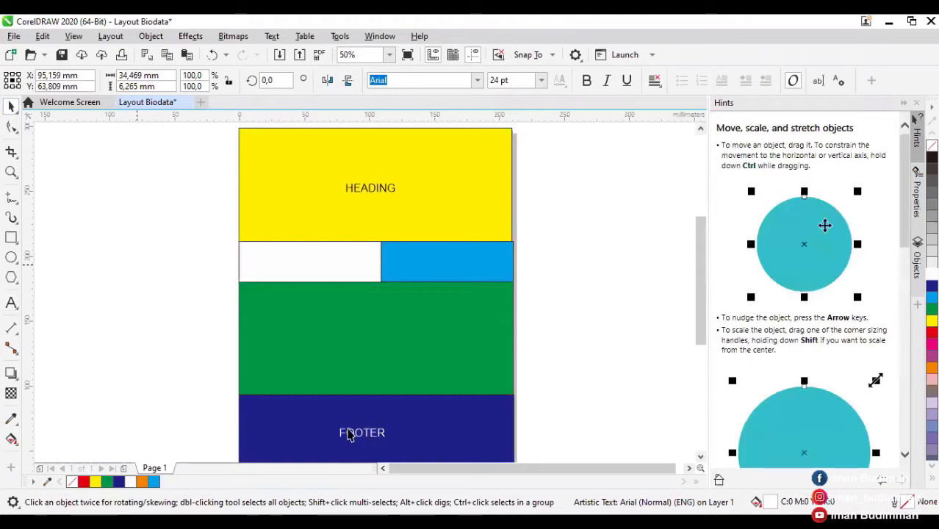
key("Escape")
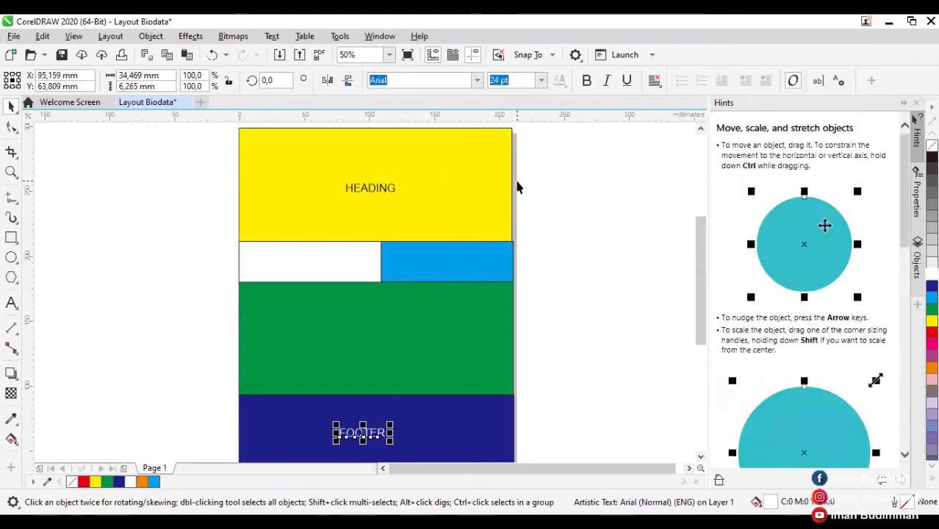
key("ctrl+b")
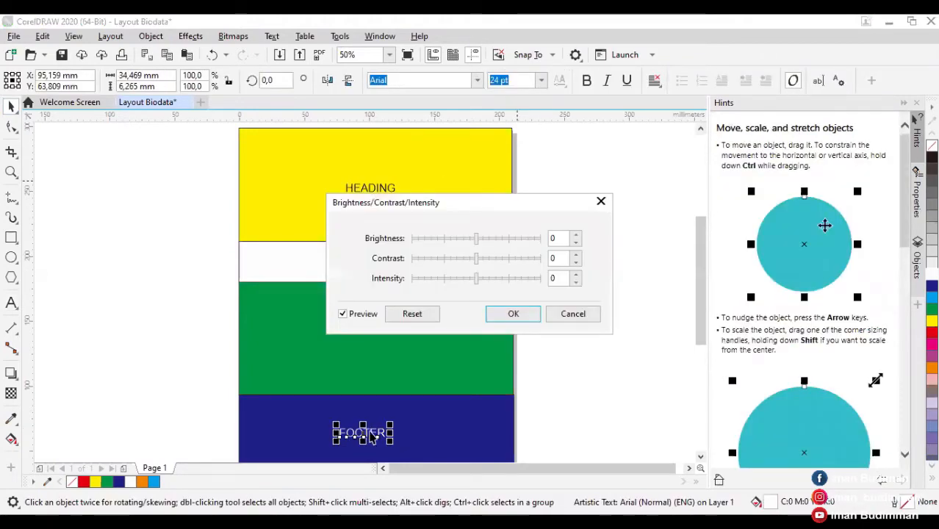
key("Escape")
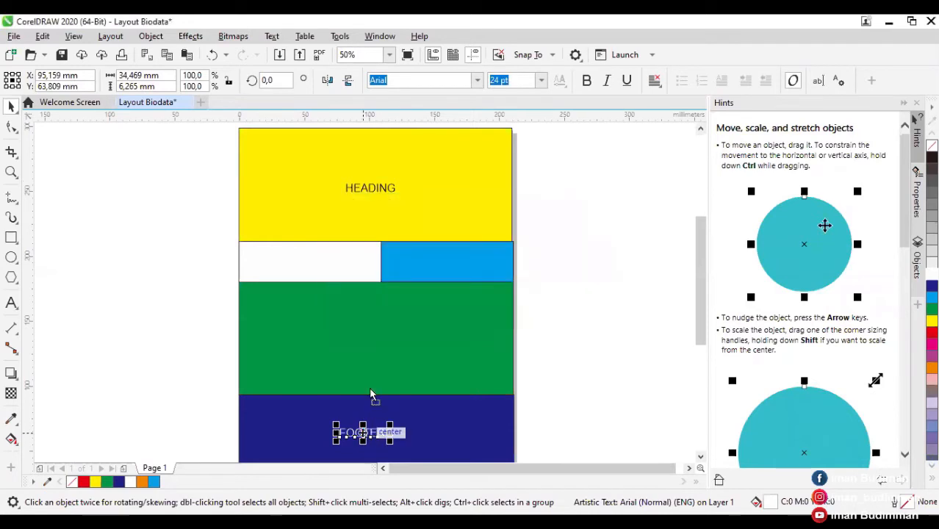
- Copy the FOOTER text into the green section, change the copy to ISI and deselect it
left_click_drag(371, 390, 366, 337)
right_click(366, 337)
left_click(377, 342)
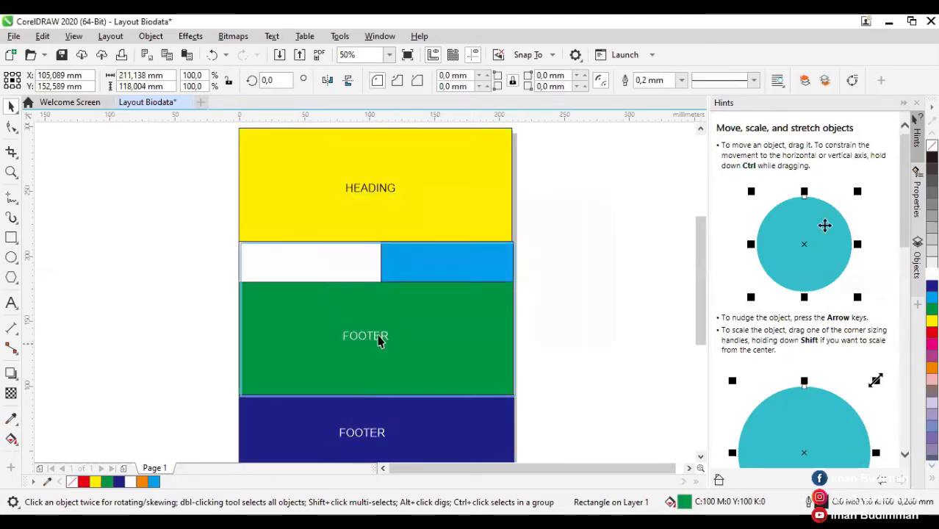
left_click(379, 340)
double_click(378, 337)
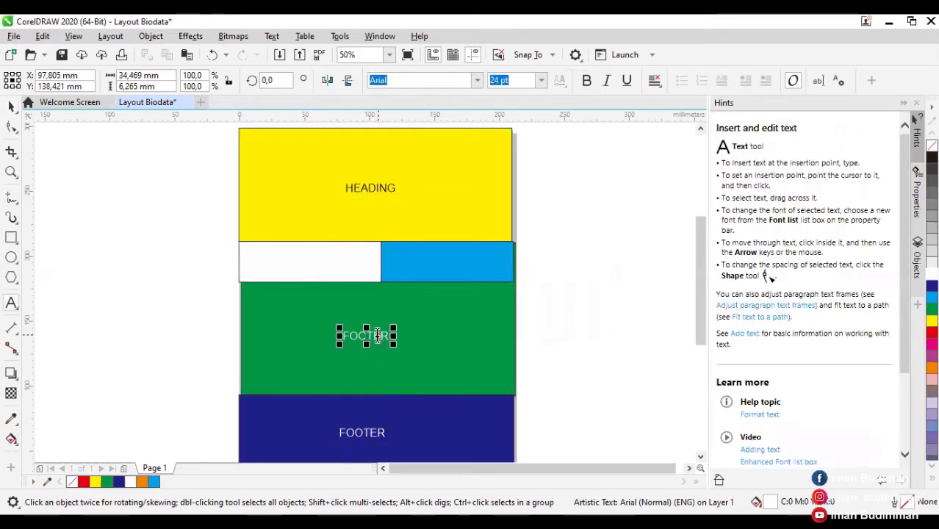
double_click(377, 336)
type("ISI")
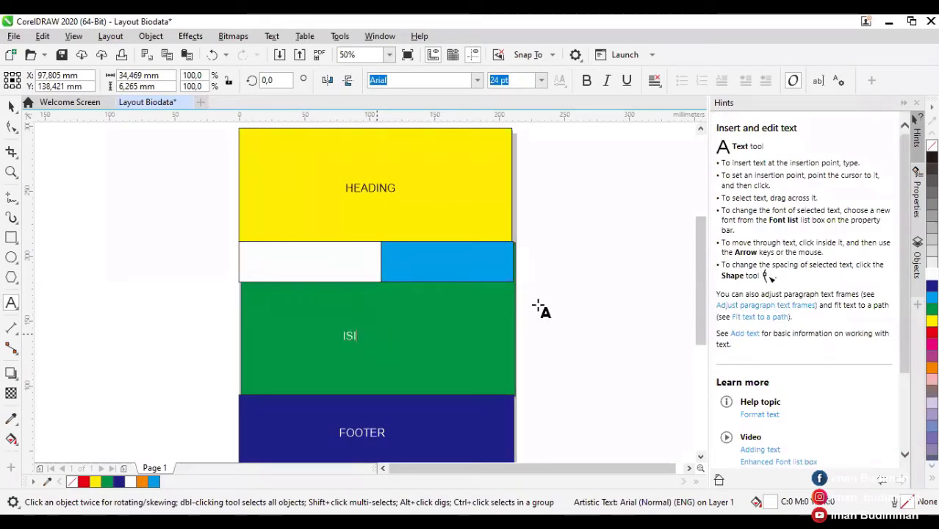
left_click(11, 107)
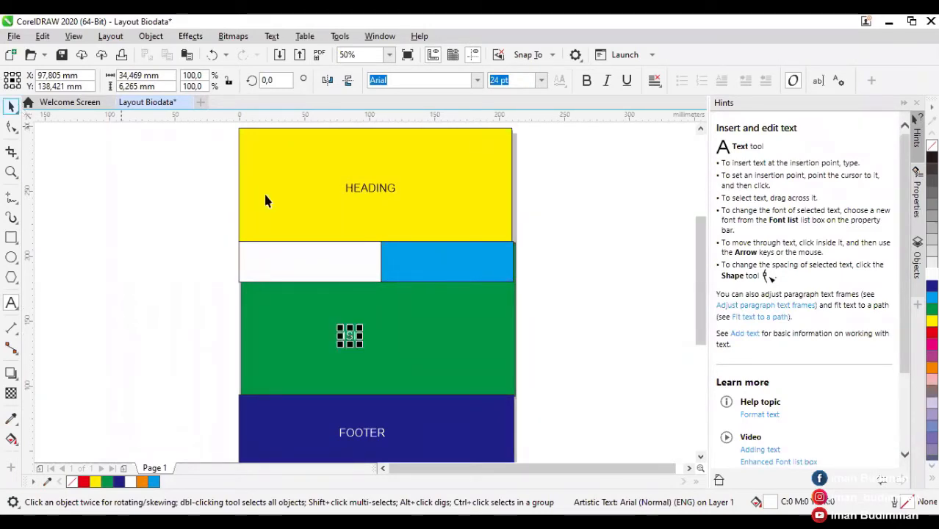
left_click(622, 318)
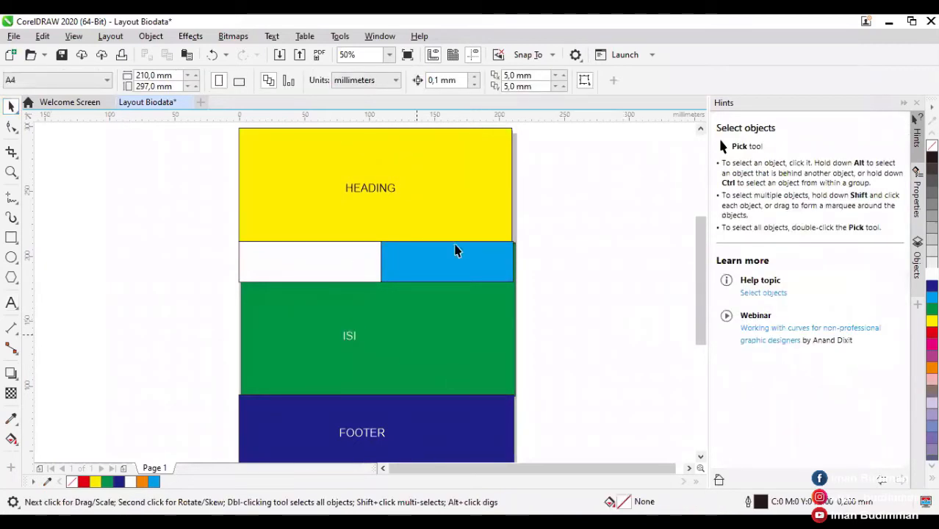
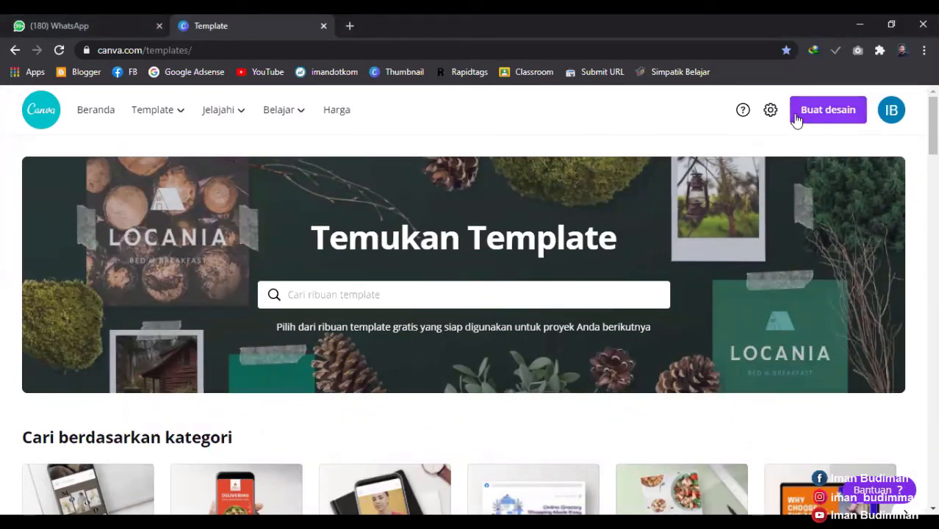
- Switch to Canva, create a custom-size design of 1366 x 786 pixels and close the collaboration tip
scroll(443, 359, "down", 5)
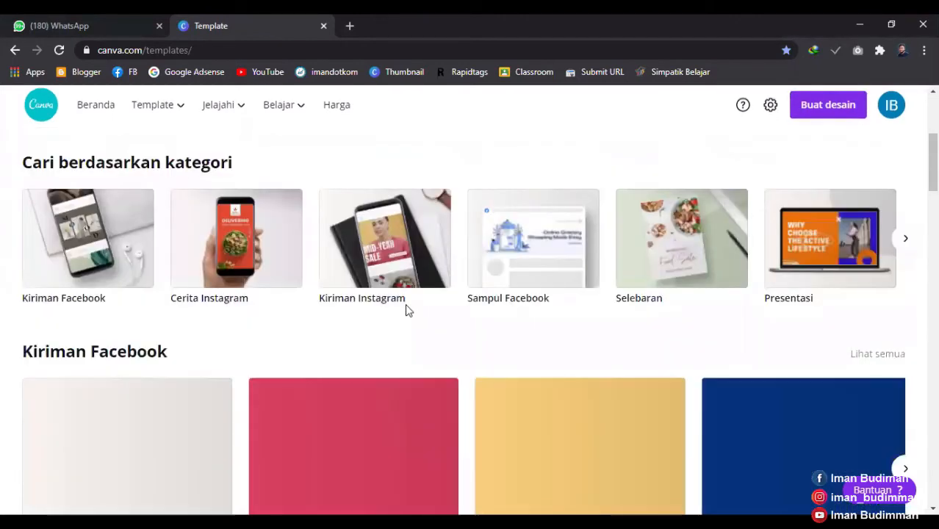
scroll(588, 340, "up", 5)
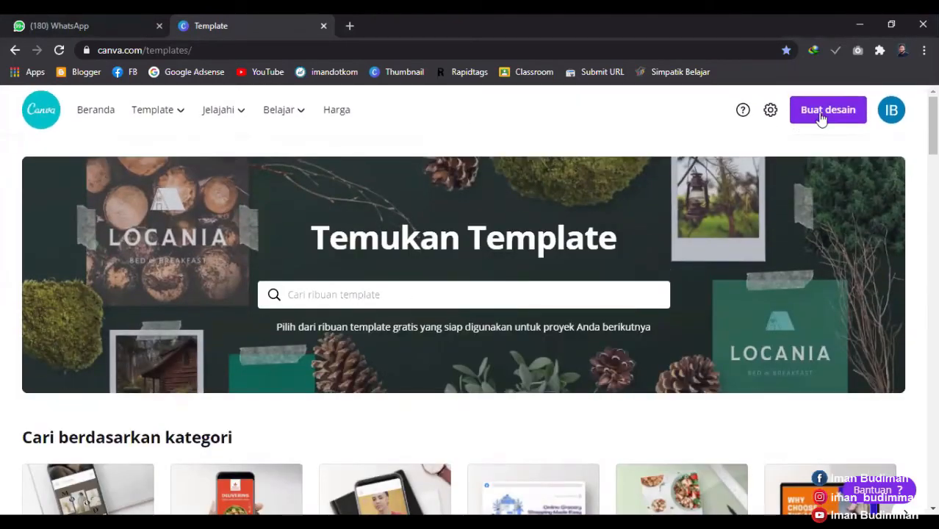
left_click(818, 119)
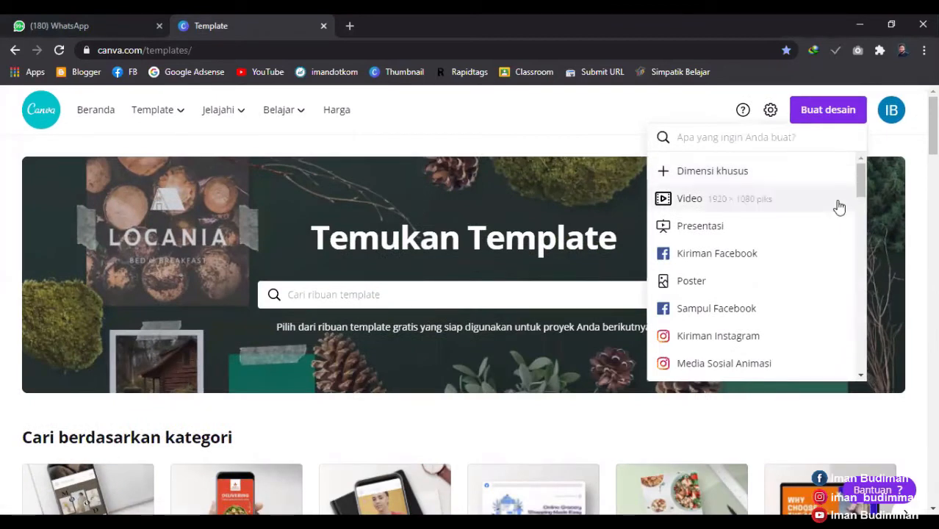
scroll(840, 207, "down", 5)
scroll(809, 184, "up", 5)
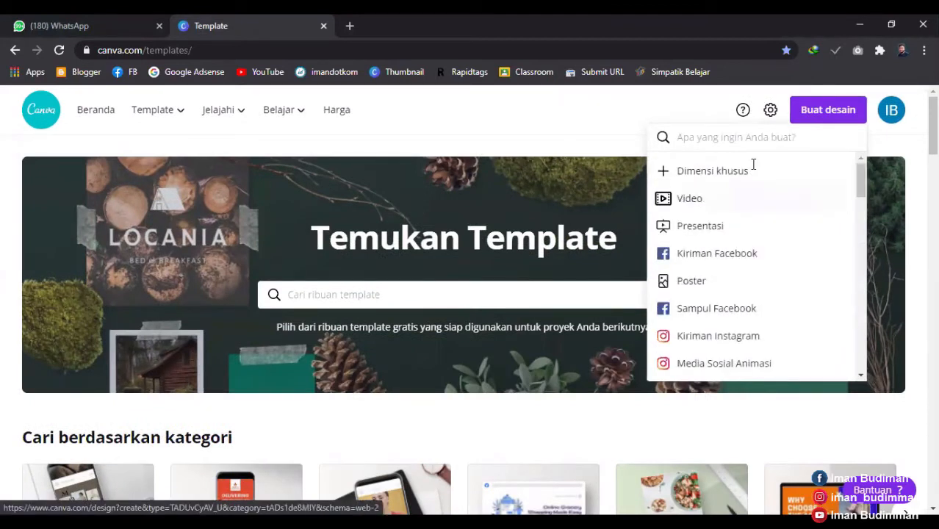
left_click(755, 163)
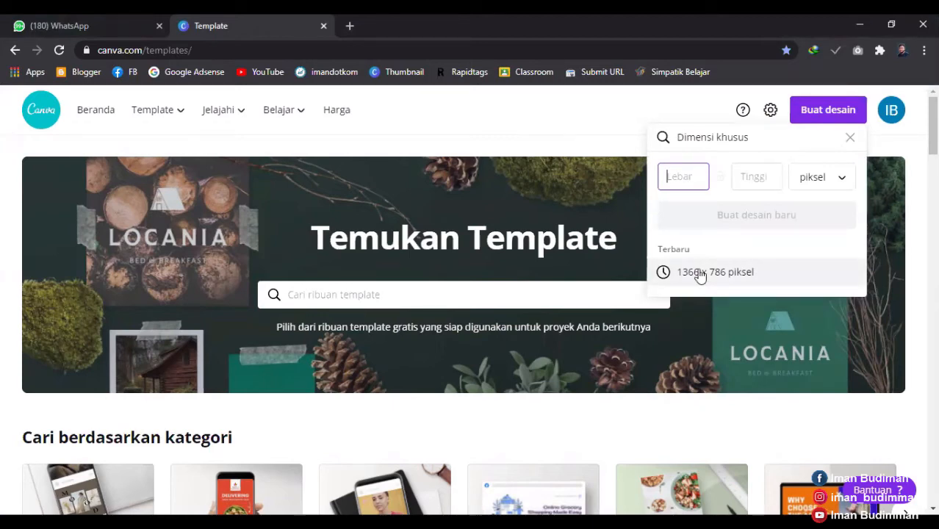
left_click(843, 182)
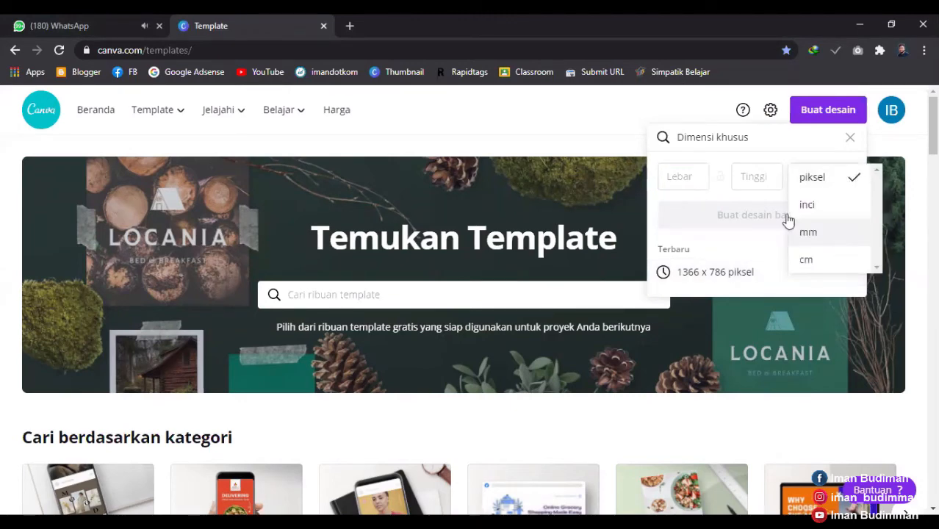
left_click(735, 274)
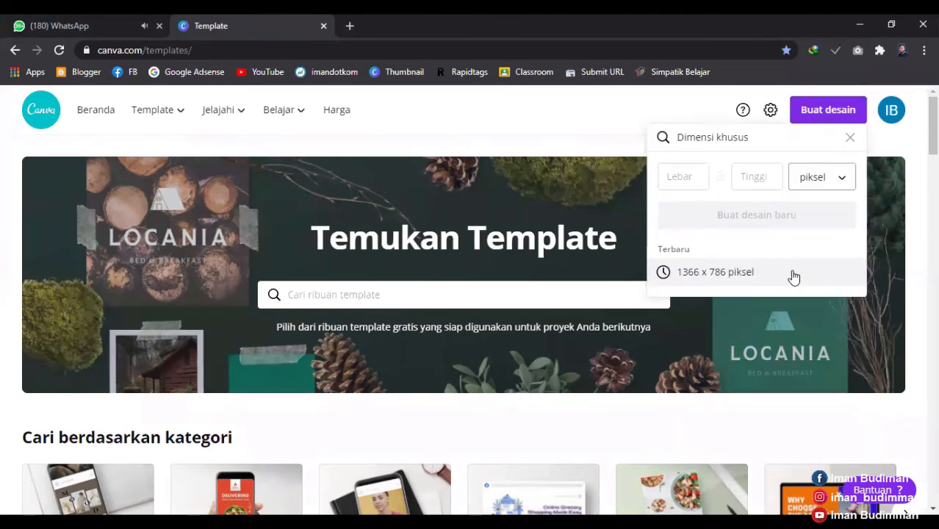
left_click(747, 210)
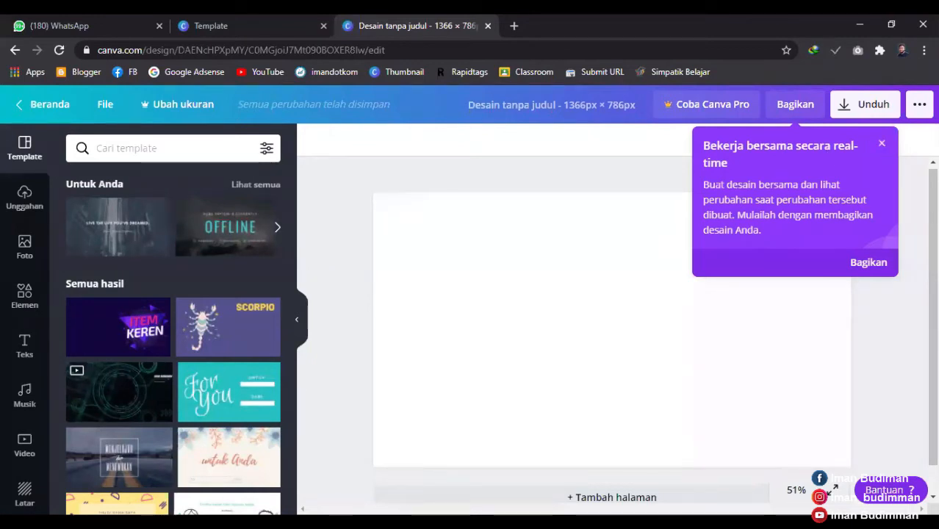
left_click(883, 145)
left_click_drag(933, 275, 933, 285)
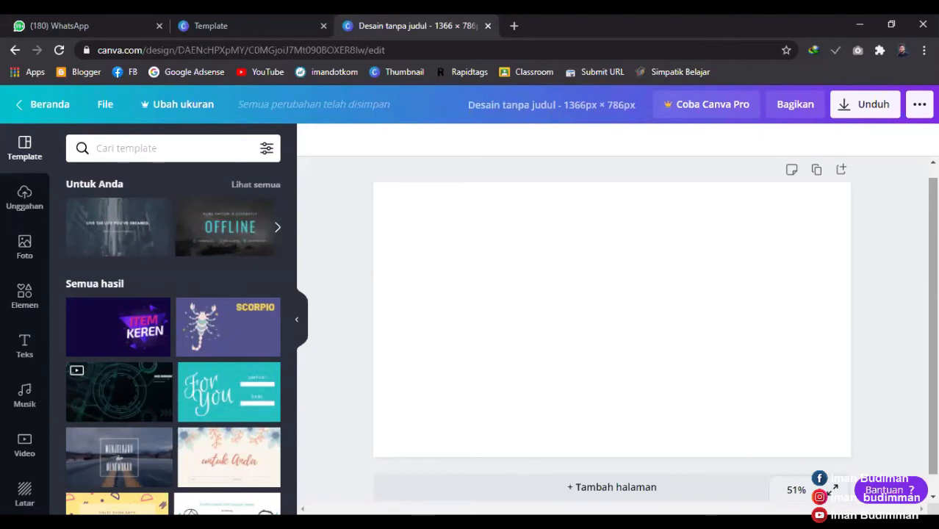
- Add a square shape and resize it into a grey banner spanning the full width of the page's upper edge
left_click(26, 307)
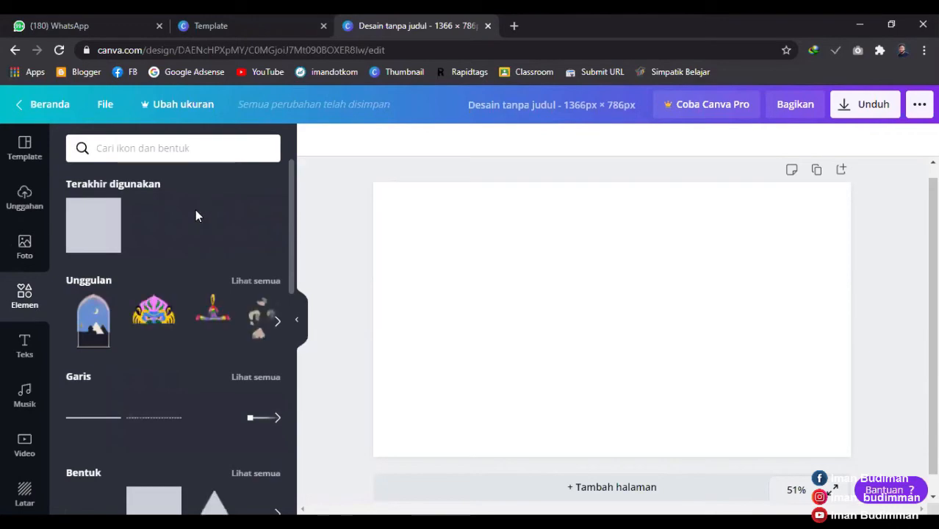
scroll(197, 236, "down", 3)
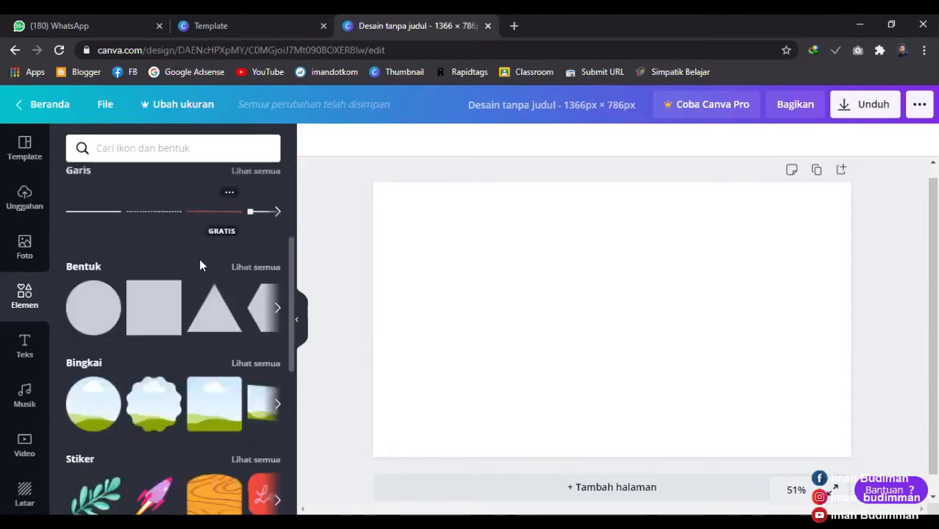
mouse_move(144, 316)
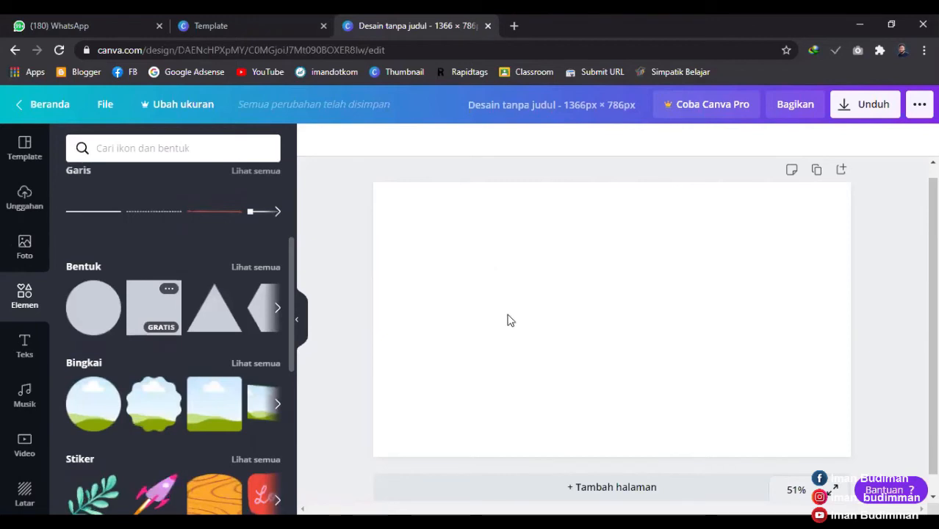
left_click_drag(543, 382, 538, 272)
mouse_move(482, 209)
left_mouse_down()
mouse_move(476, 204)
mouse_move(493, 203)
left_mouse_up()
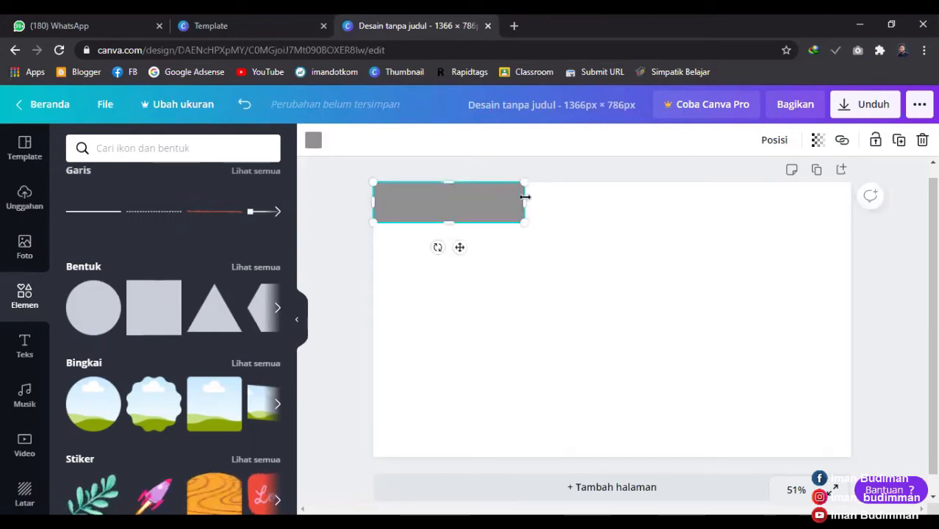
left_click_drag(856, 199, 851, 199)
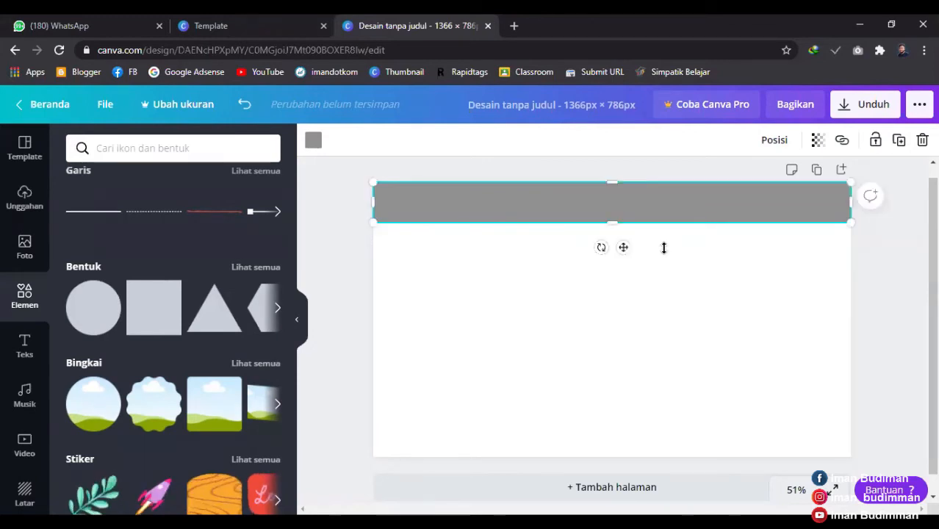
left_click_drag(612, 222, 613, 247)
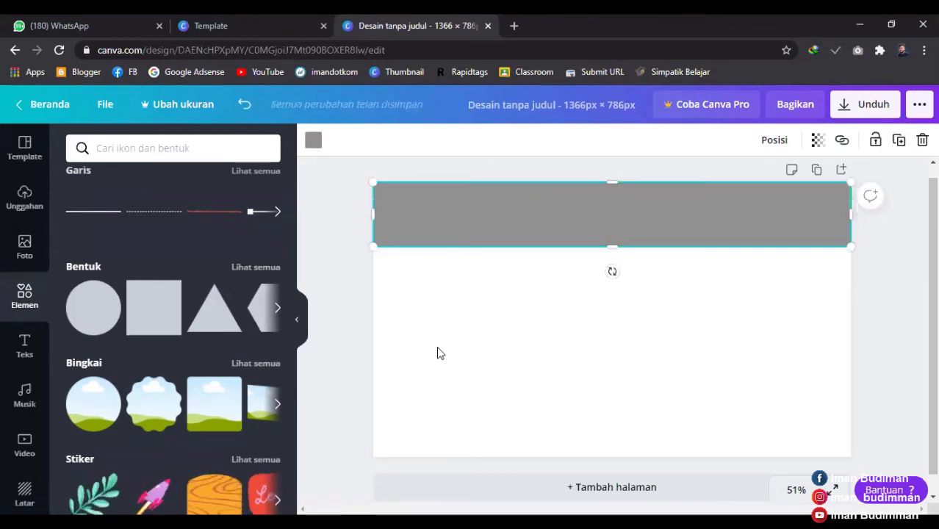
- Recolour the grey banner along the page's upper edge to turquoise from the standard colours
left_click(462, 257)
left_click(467, 208)
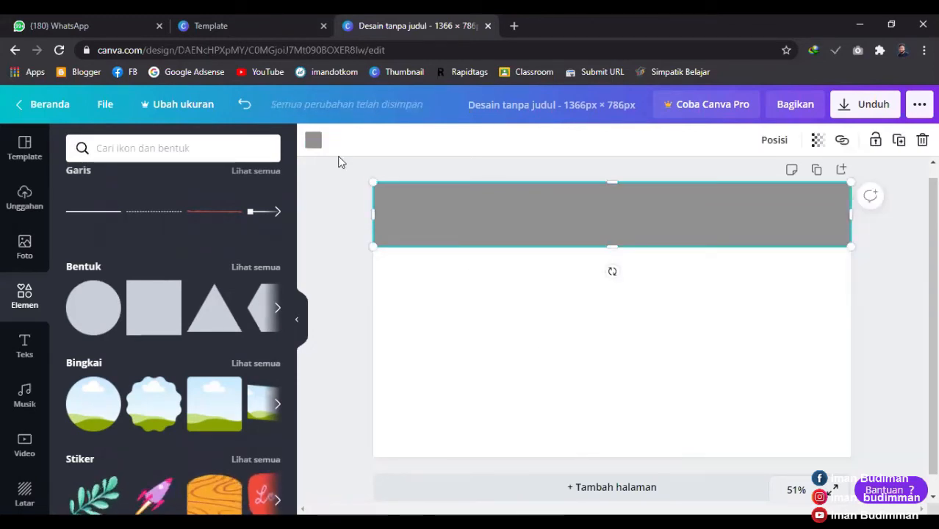
left_click(311, 140)
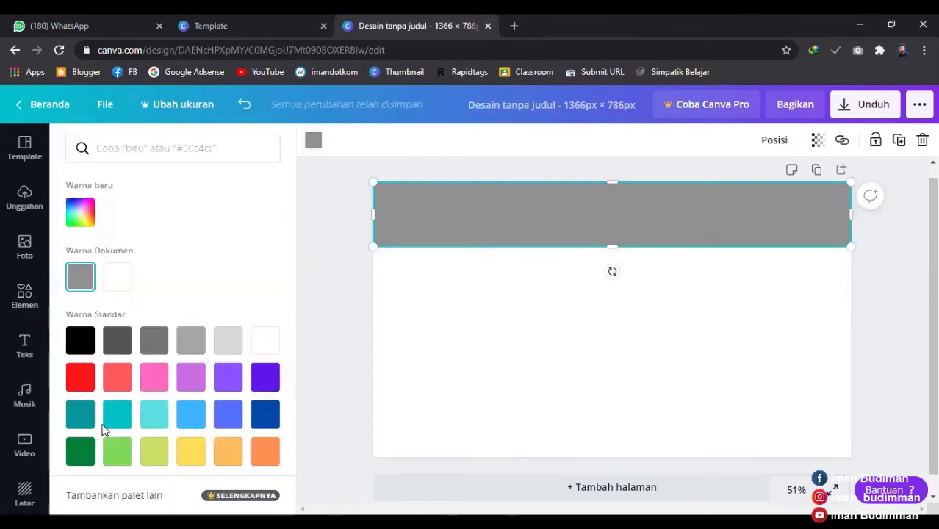
left_click(116, 420)
- Duplicate the turquoise banner below the original and heighten the copy into a large full-width middle block, leaving a thin white gap
left_click(533, 214)
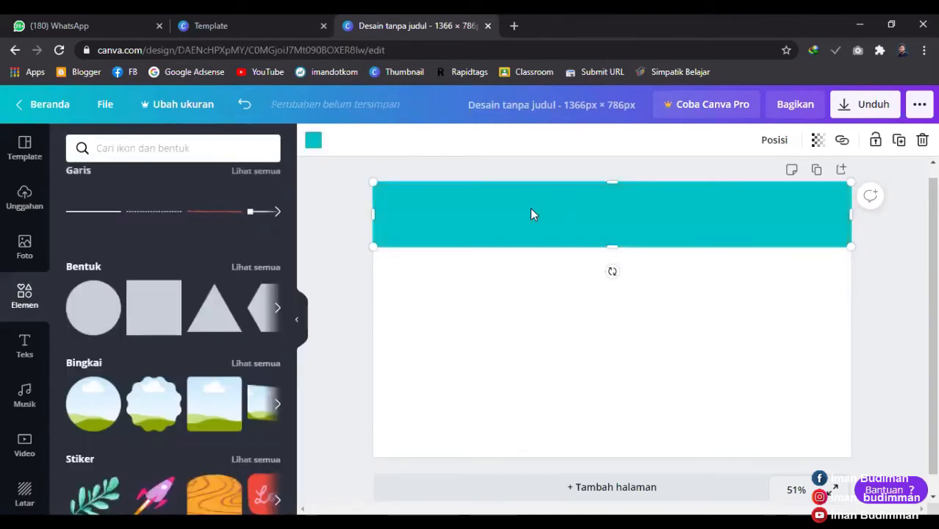
left_click_drag(529, 211, 585, 347)
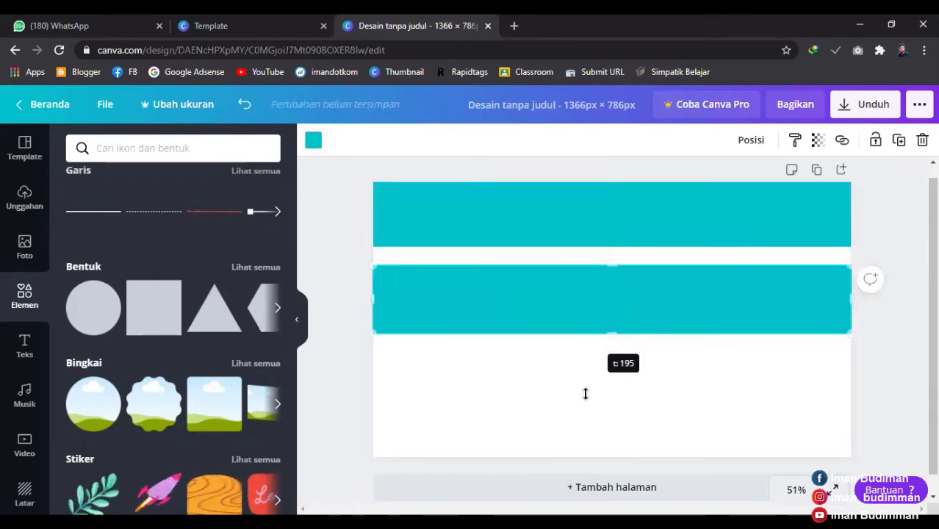
left_click_drag(587, 405, 593, 344)
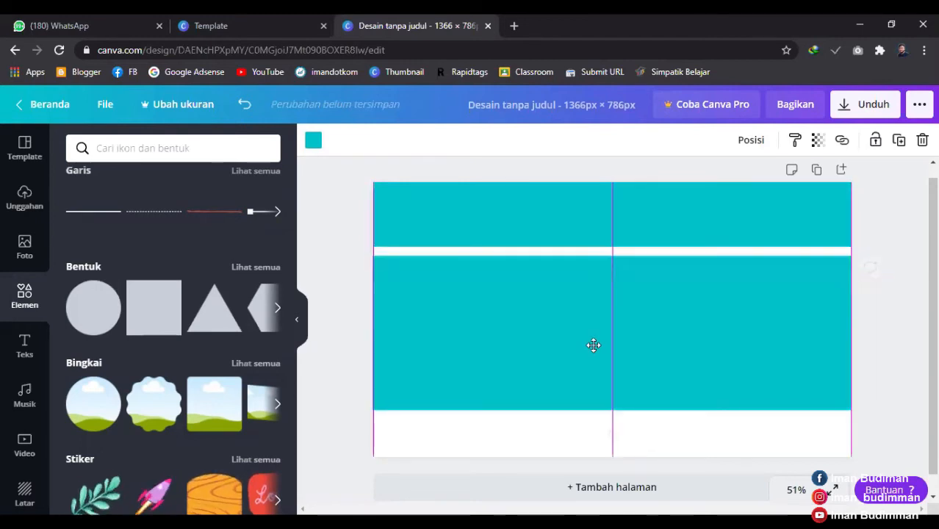
- Duplicate the header banner onto the page's lower edge, reduce its height to about 106 px below a thin gap, and deselect it
left_click(583, 241)
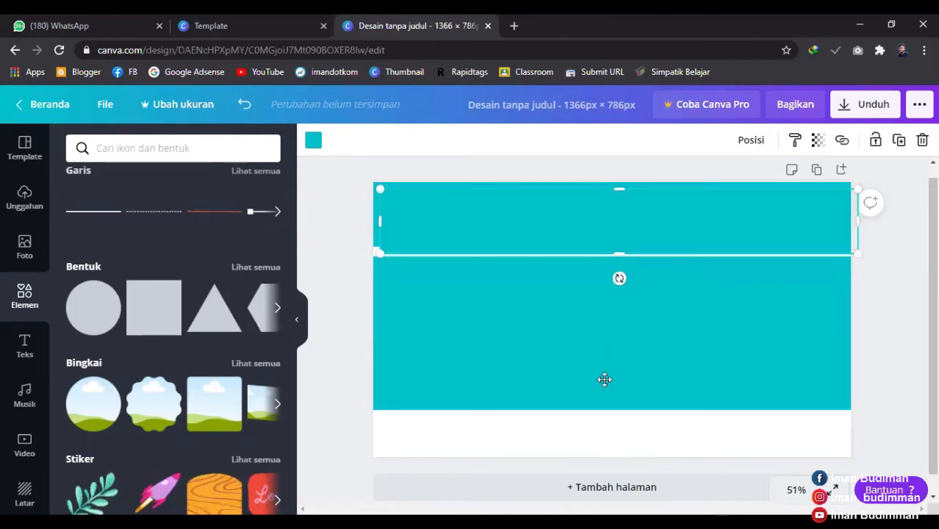
left_click_drag(596, 421, 593, 434)
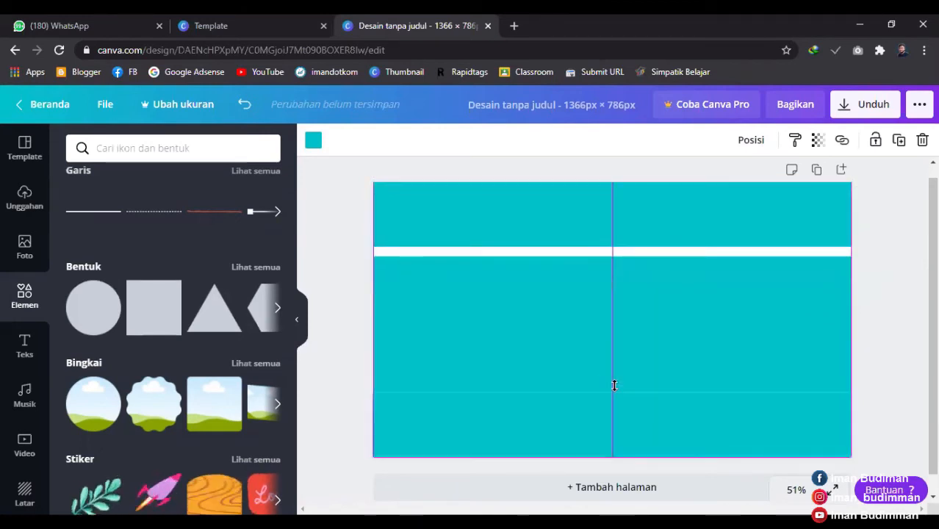
left_click_drag(610, 394, 612, 420)
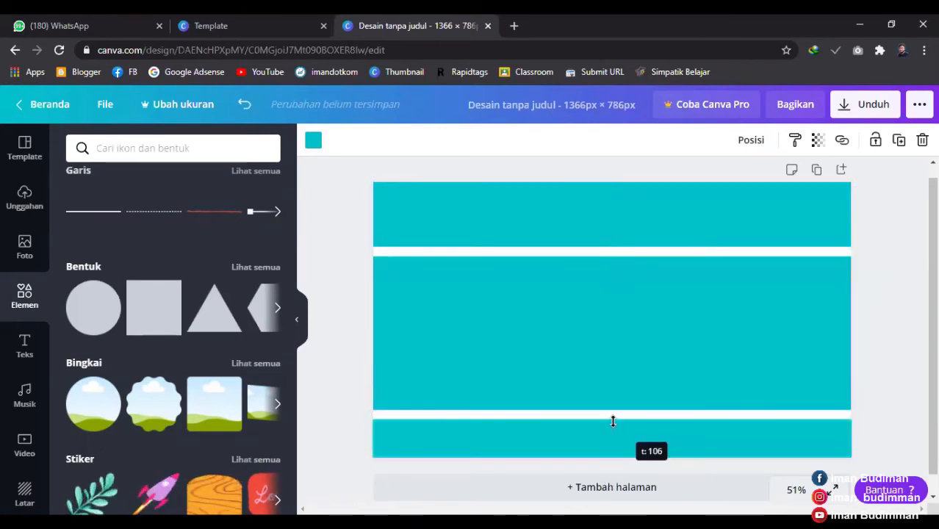
left_click(874, 318)
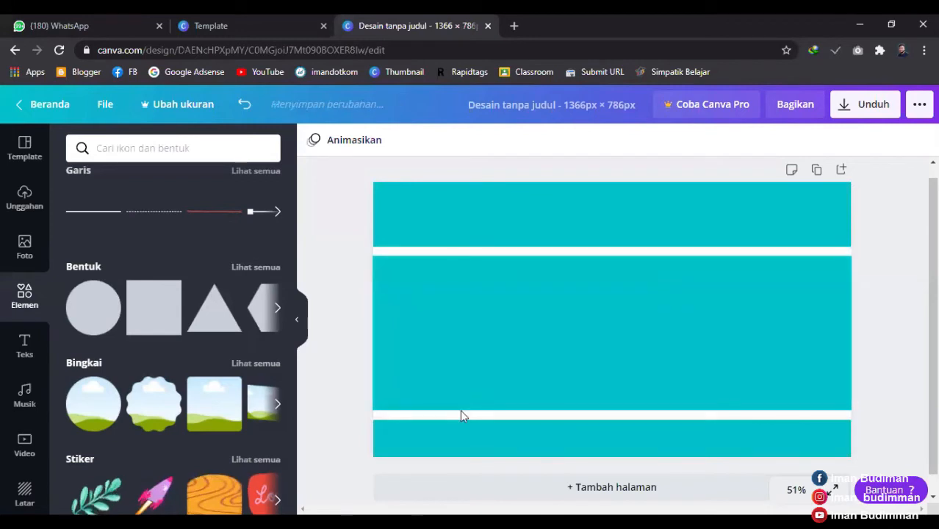
- Duplicate the large middle block, narrow the copy from its left side and fill it white
left_click(496, 352)
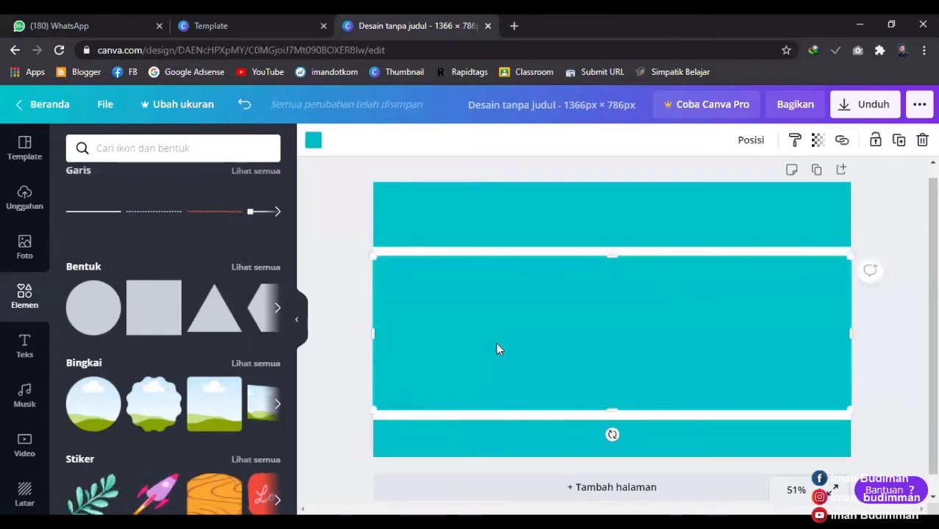
left_click_drag(378, 342, 563, 340)
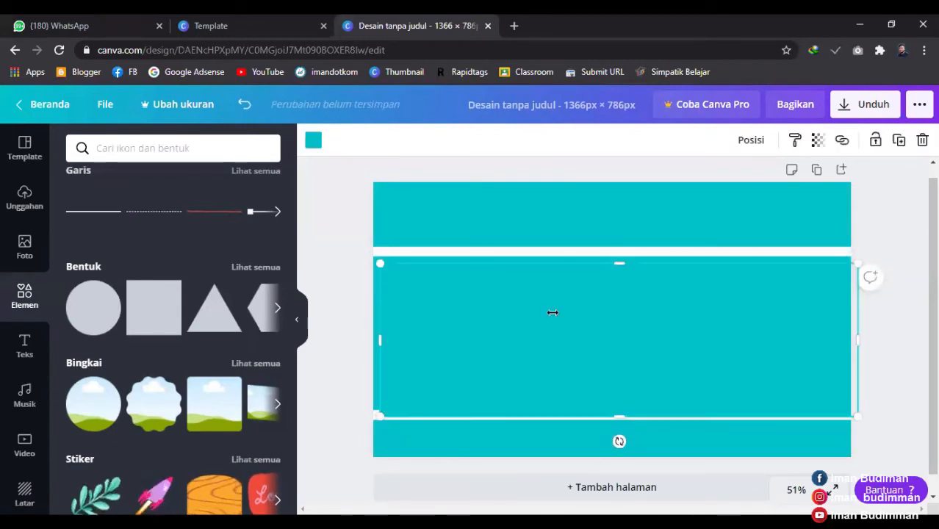
left_click(311, 141)
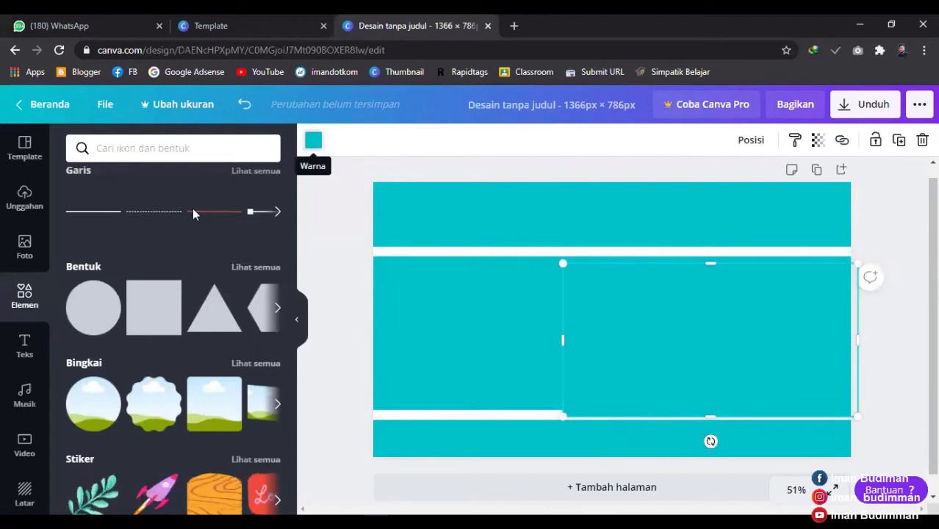
left_click(118, 277)
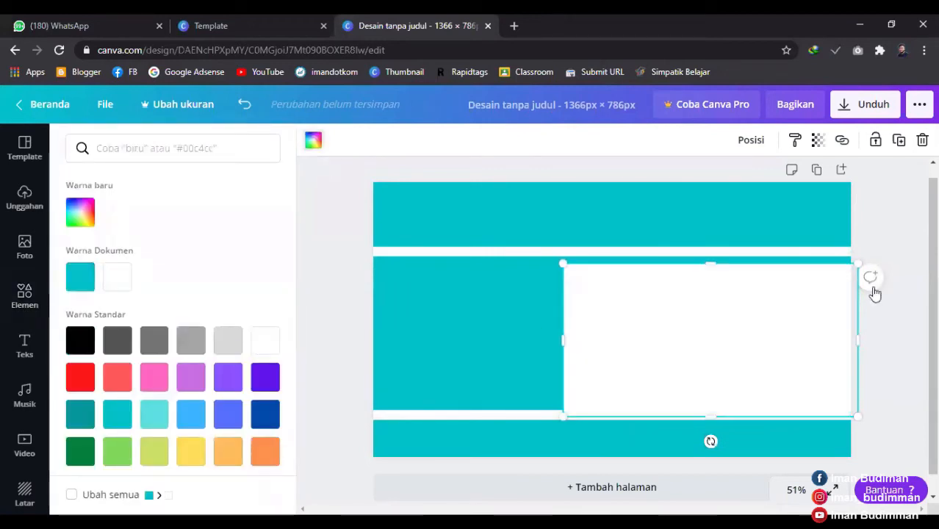
- Resize the white rectangle to about 577 px wide and cover the left part of the middle block over its full height
left_click_drag(703, 329, 708, 338)
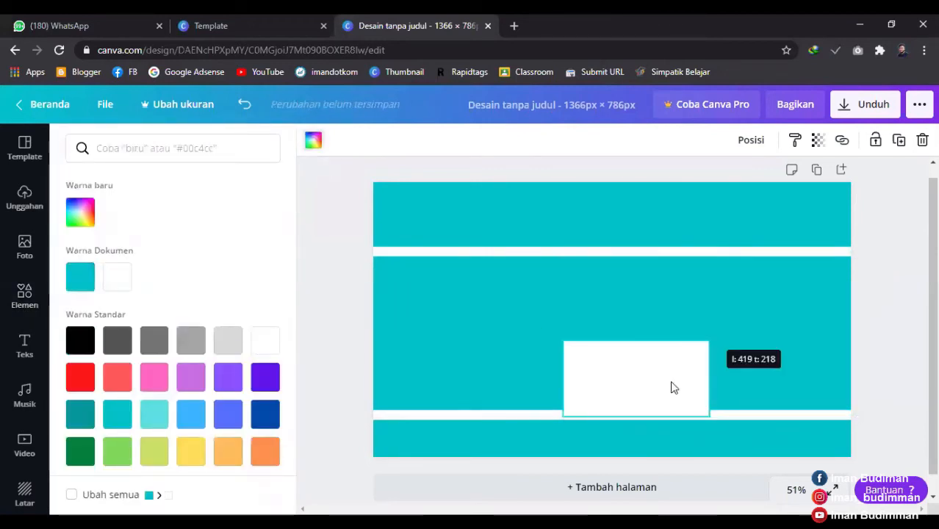
left_click_drag(670, 386, 576, 306)
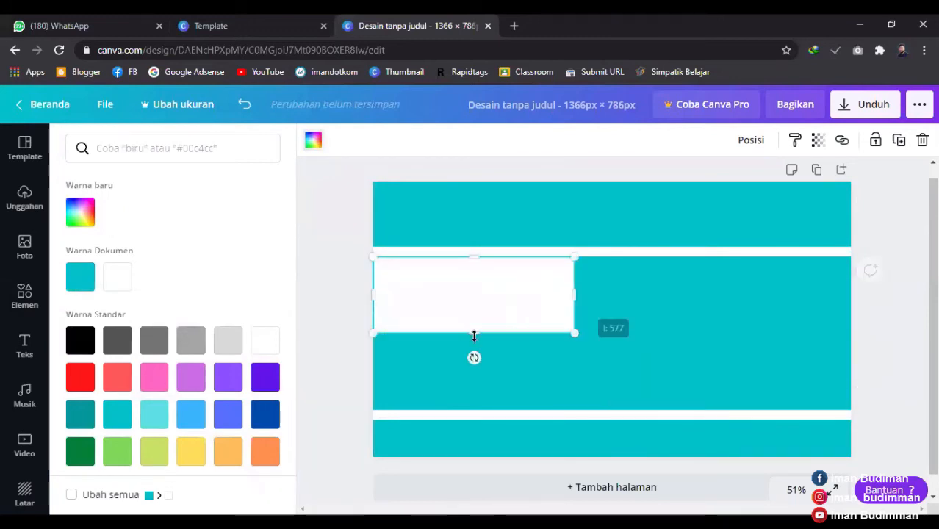
left_click_drag(475, 404, 489, 399)
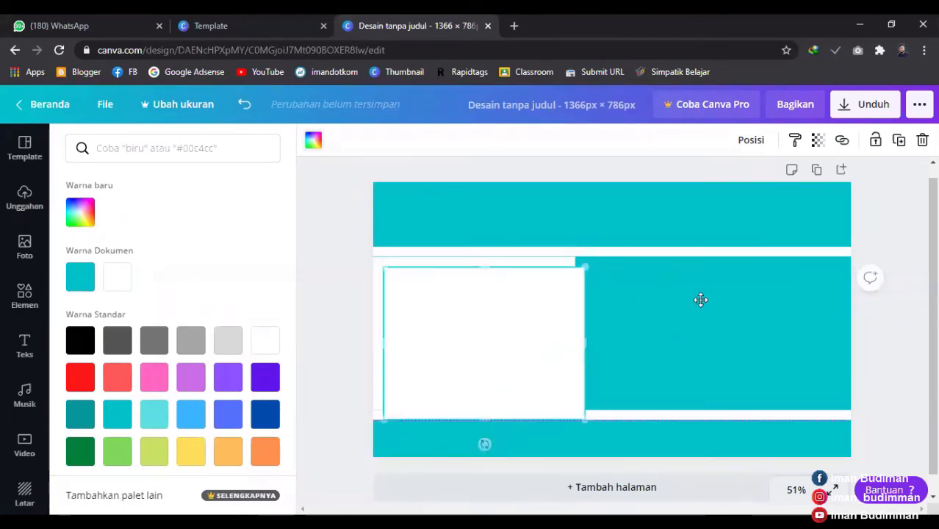
- Duplicate the white rectangle, align the copy with the middle block's right end so a turquoise centre column remains, and deselect it
key("ctrl+d")
left_click_drag(766, 310, 763, 308)
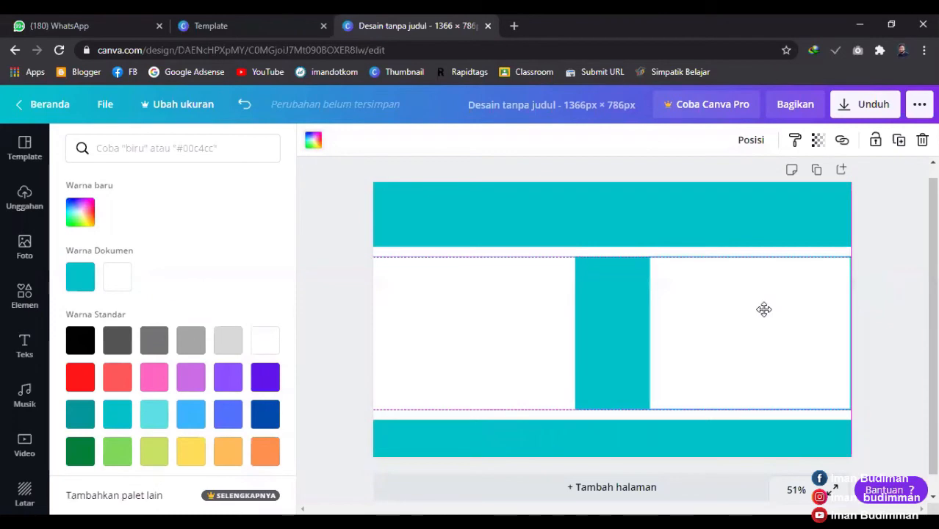
left_click(886, 334)
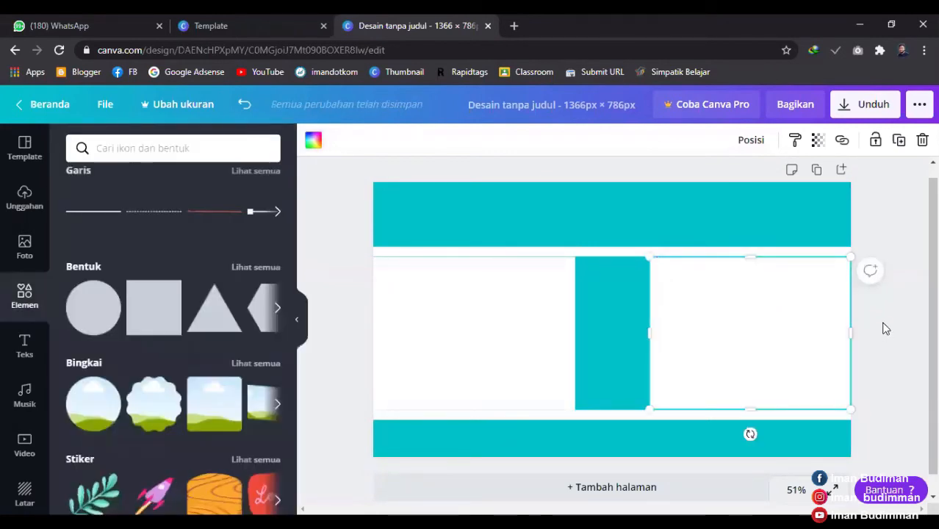
left_click(886, 329)
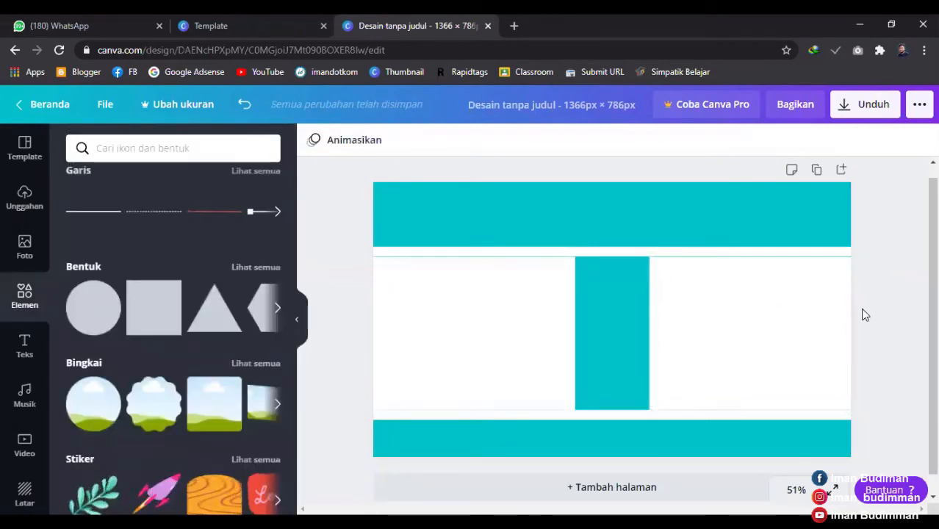